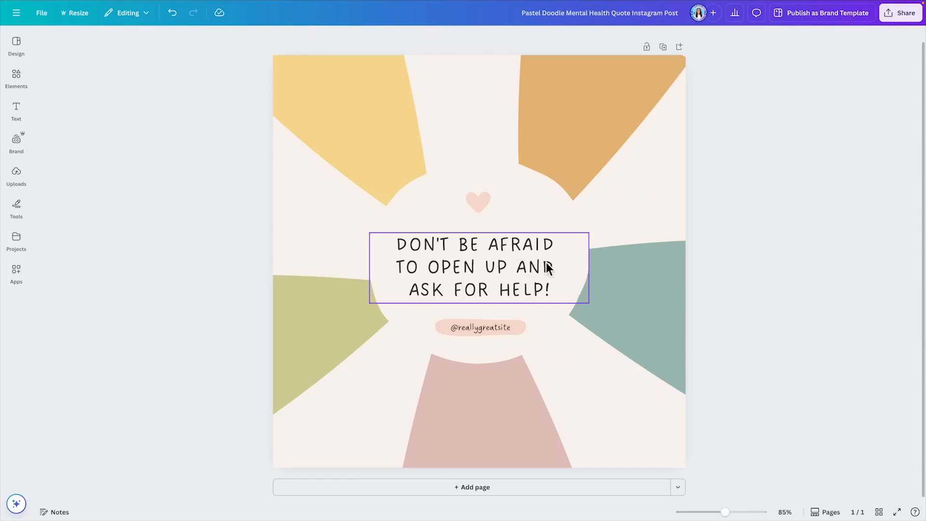
Step: Try replacing the central quote with placeholder text beginning "ADD YOUR O"
click(532, 257)
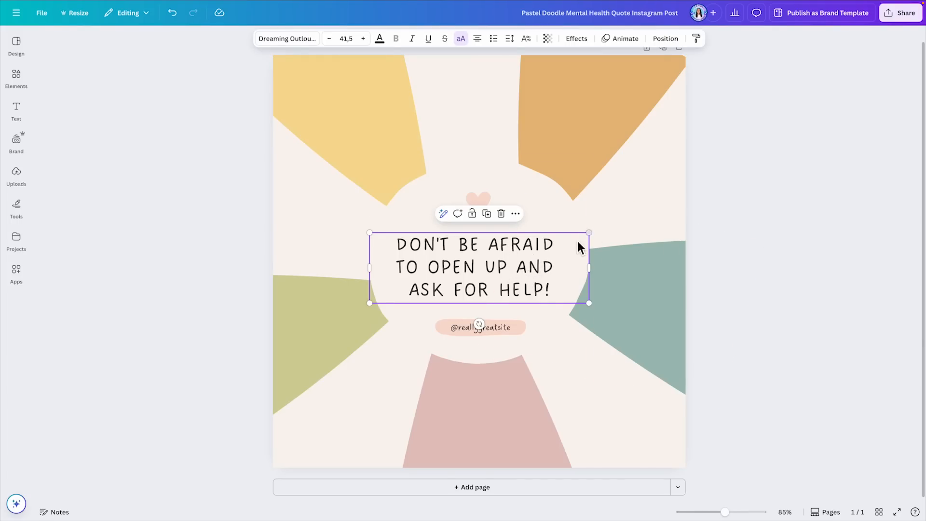
click(548, 248)
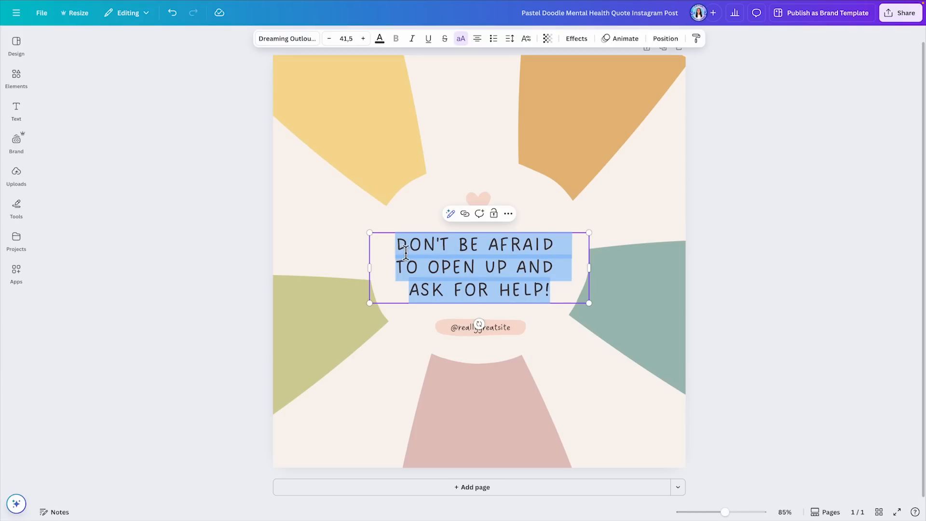
key(BackSpace)
text(ADD YOUR O)
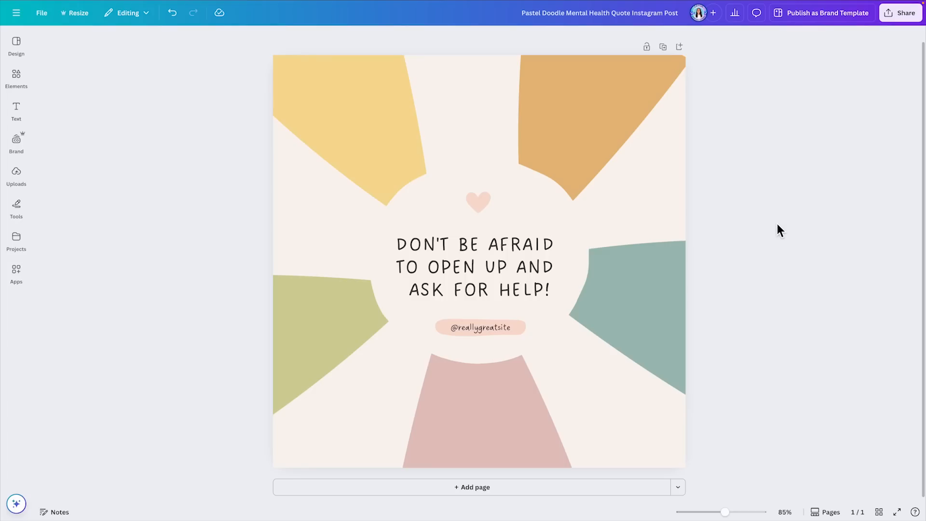
click(501, 259)
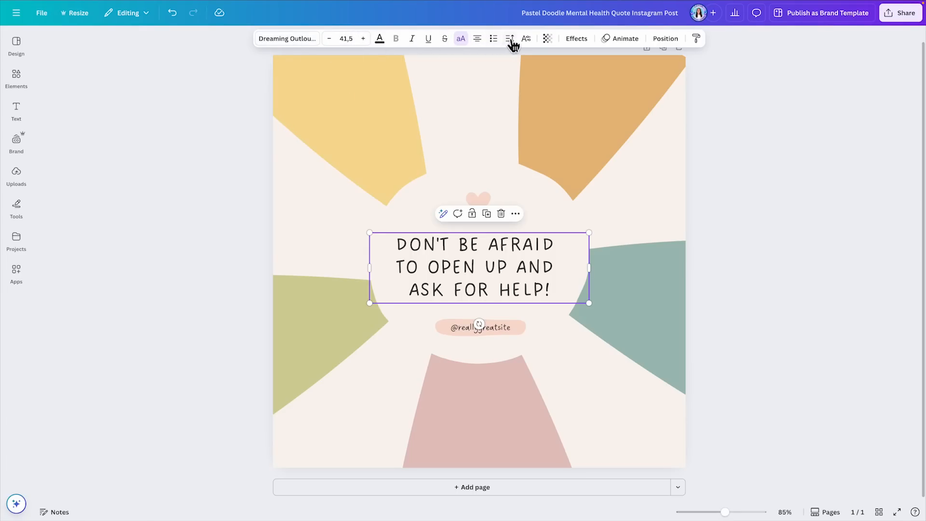
click(285, 38)
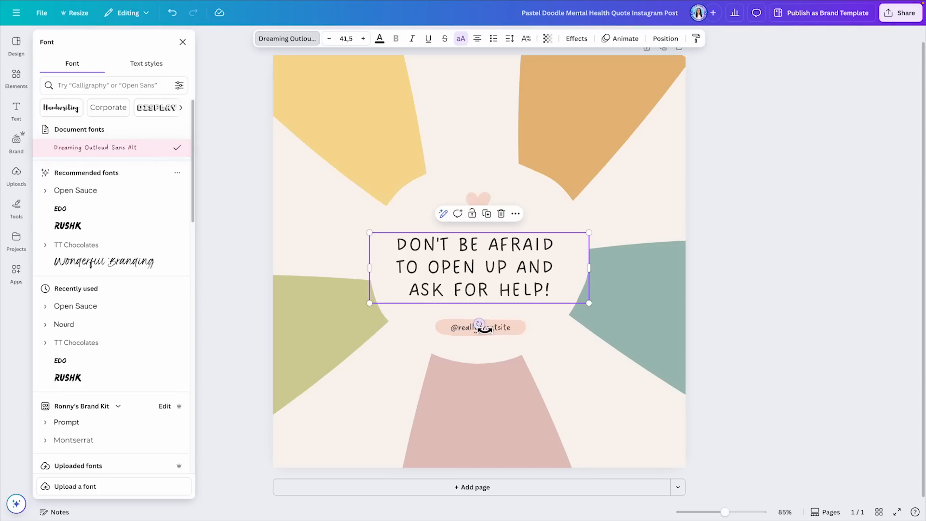
click(465, 332)
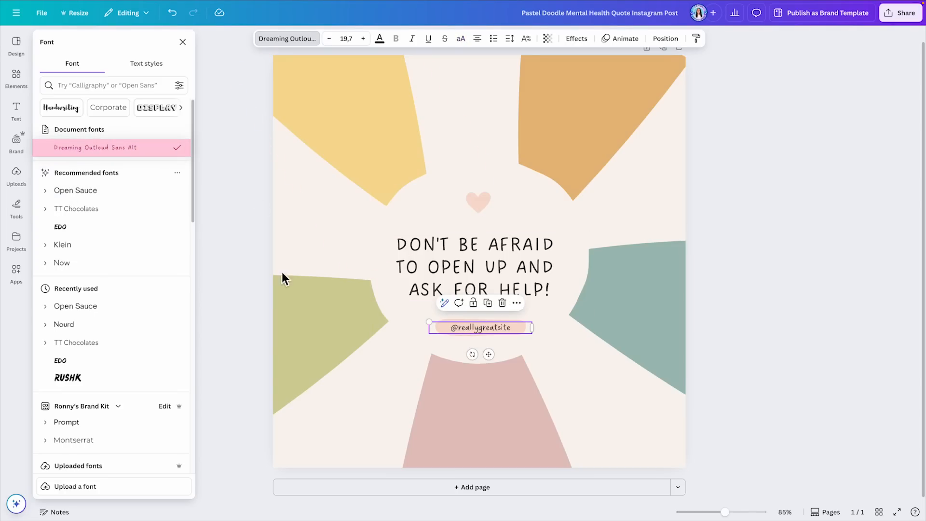
click(118, 195)
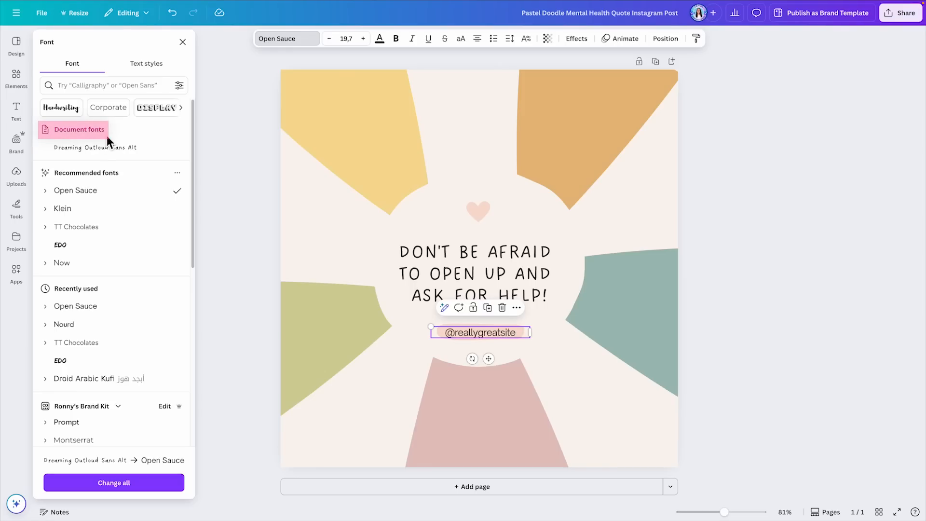
click(183, 42)
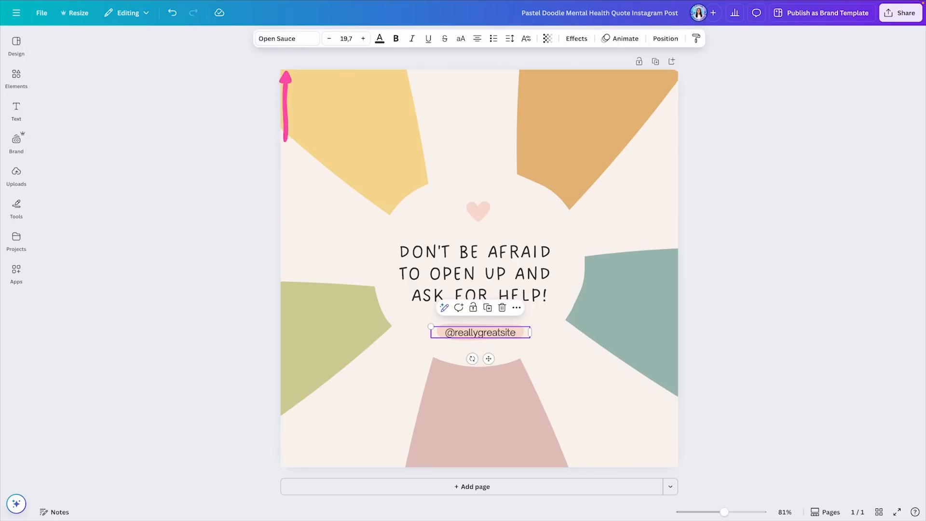
click(283, 40)
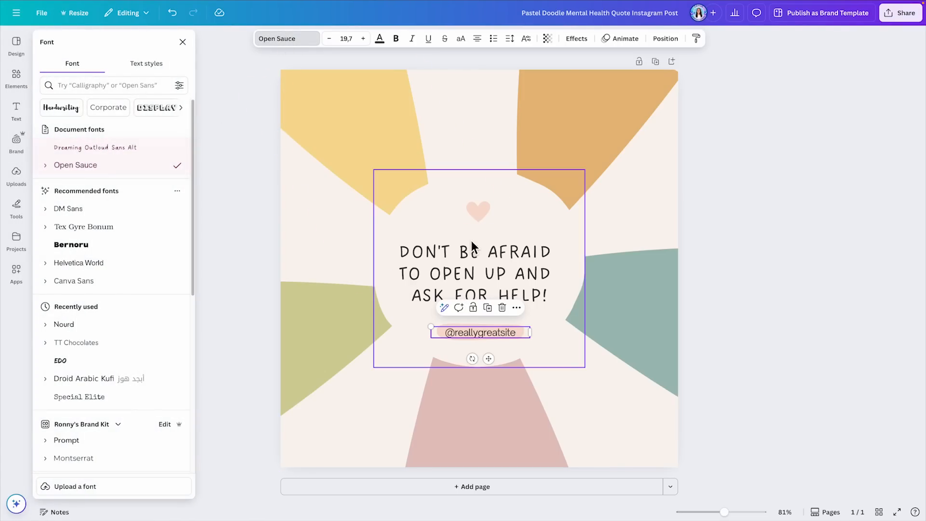
key(ctrl+z)
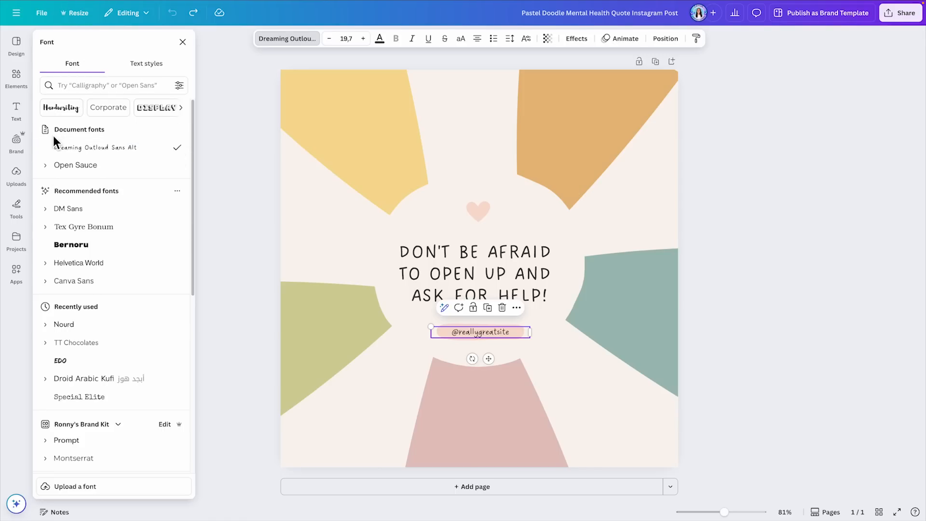
scroll(114, 135, down, 1)
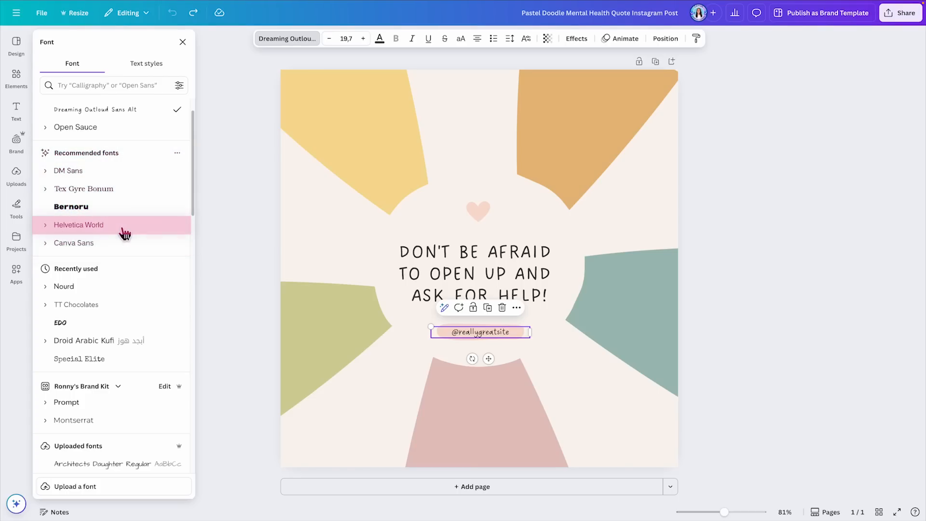
click(86, 226)
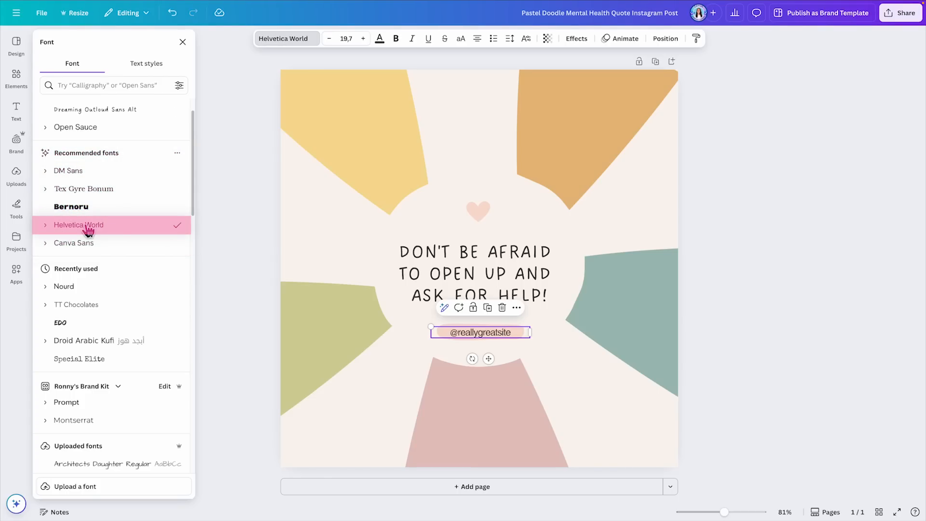
click(331, 41)
click(330, 41)
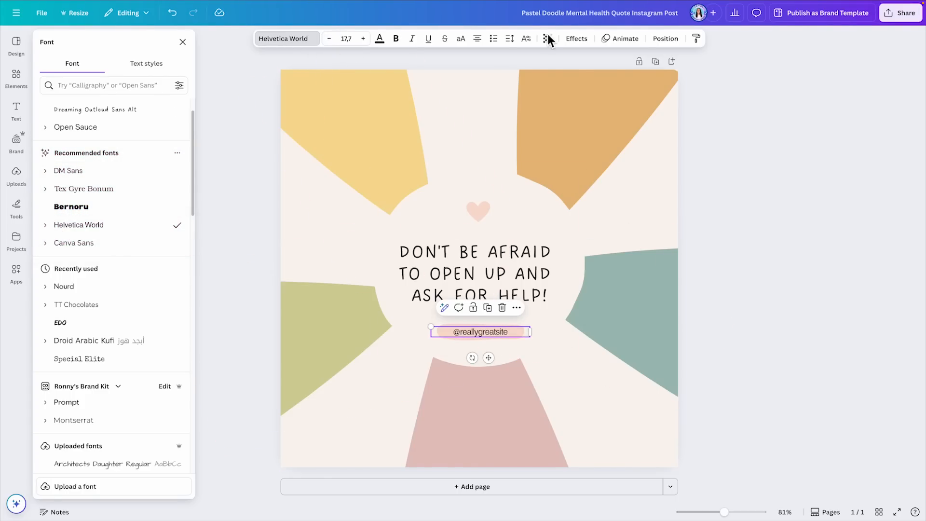
click(738, 257)
click(738, 257)
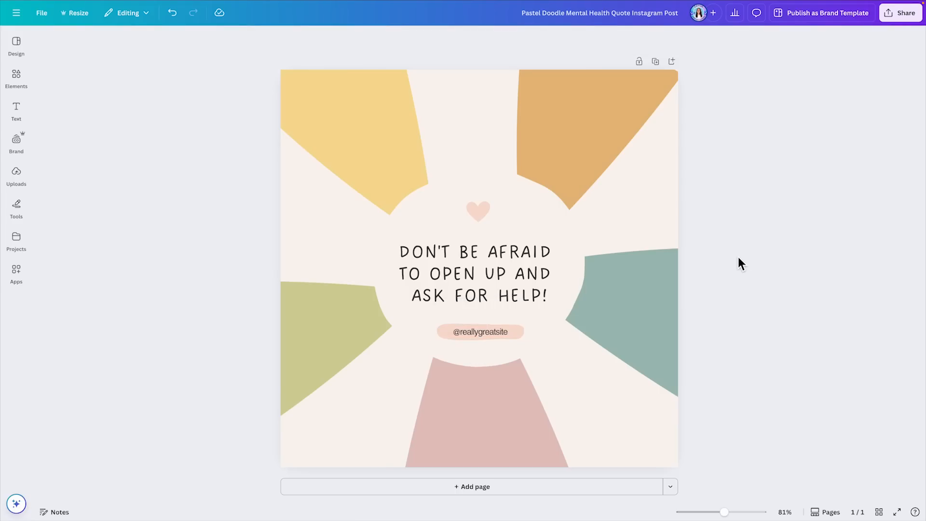
click(467, 329)
click(468, 330)
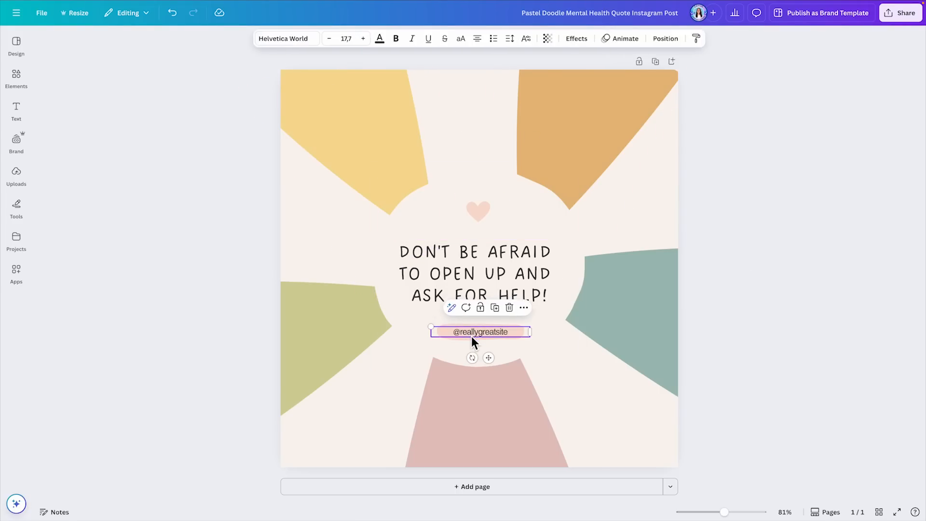
click(290, 43)
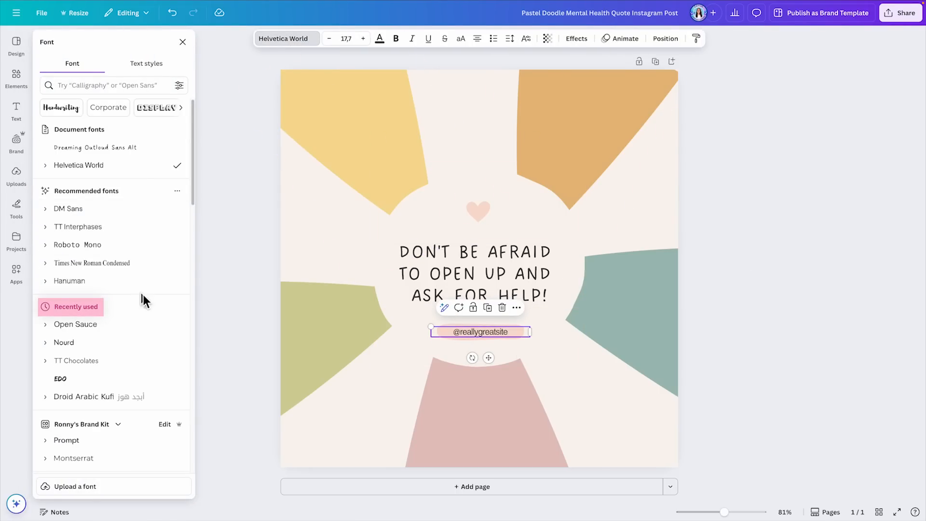
scroll(106, 305, down, 3)
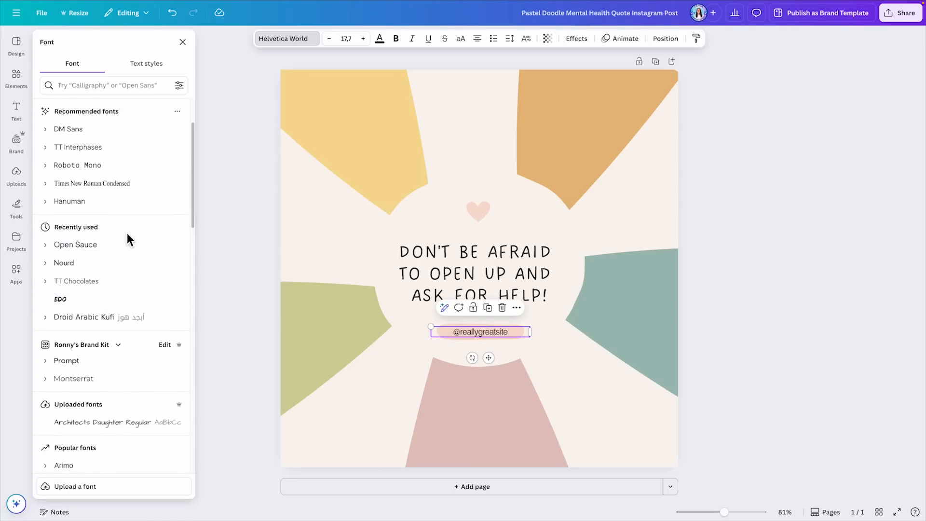
scroll(91, 246, down, 3)
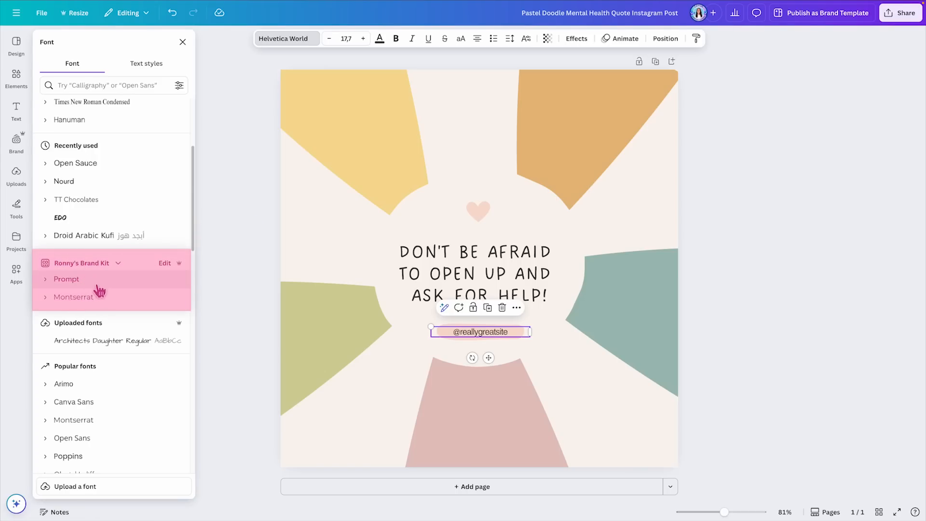
click(119, 264)
click(560, 196)
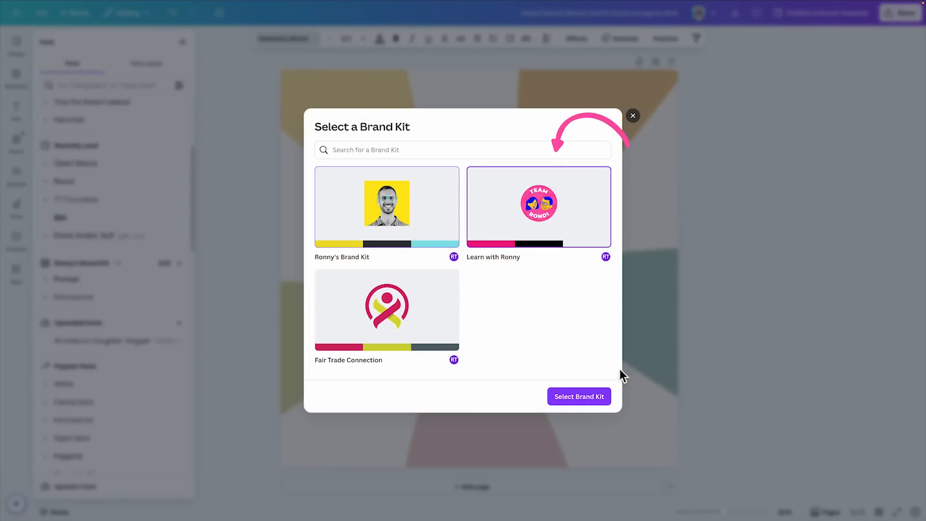
click(576, 397)
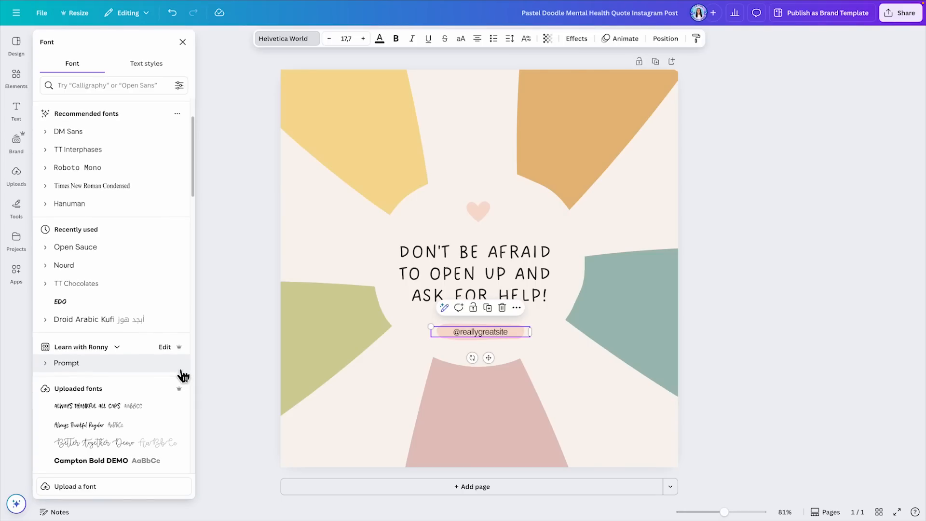
scroll(183, 375, down, 3)
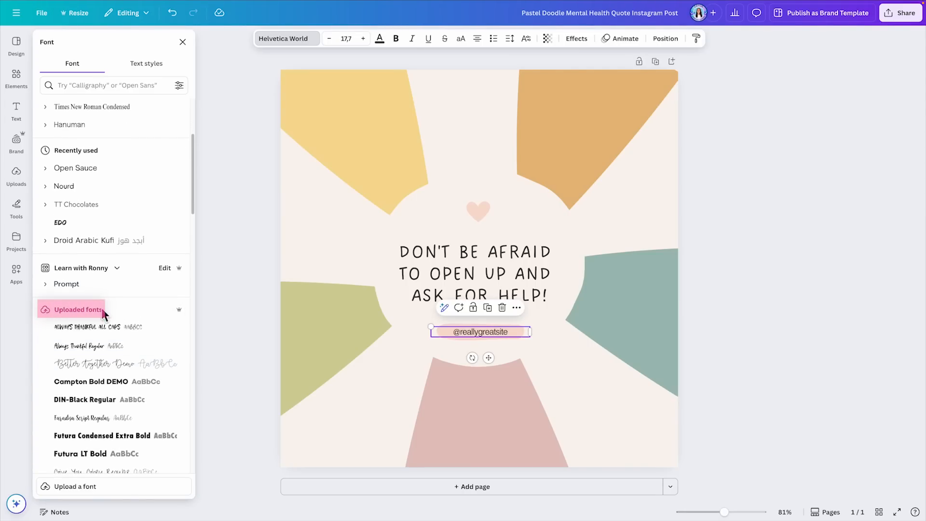
scroll(145, 311, down, 1)
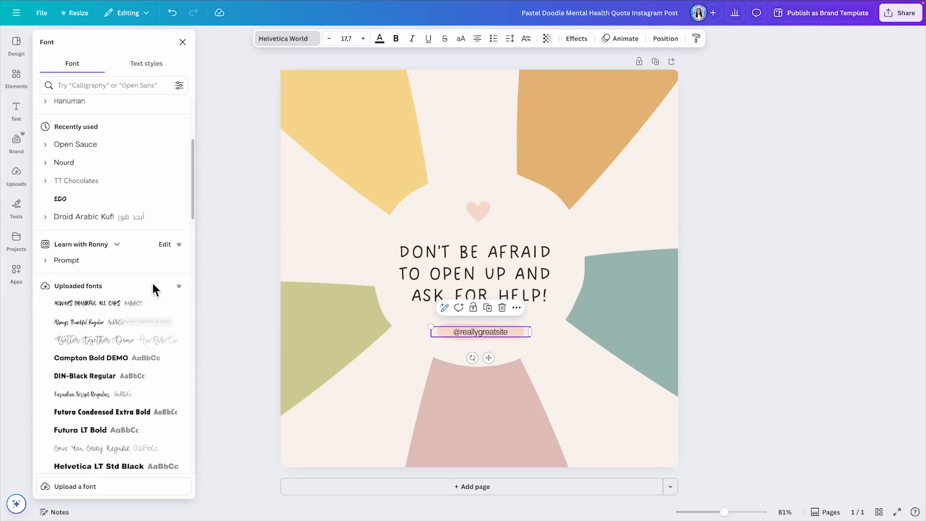
scroll(169, 289, down, 3)
scroll(178, 234, up, 5)
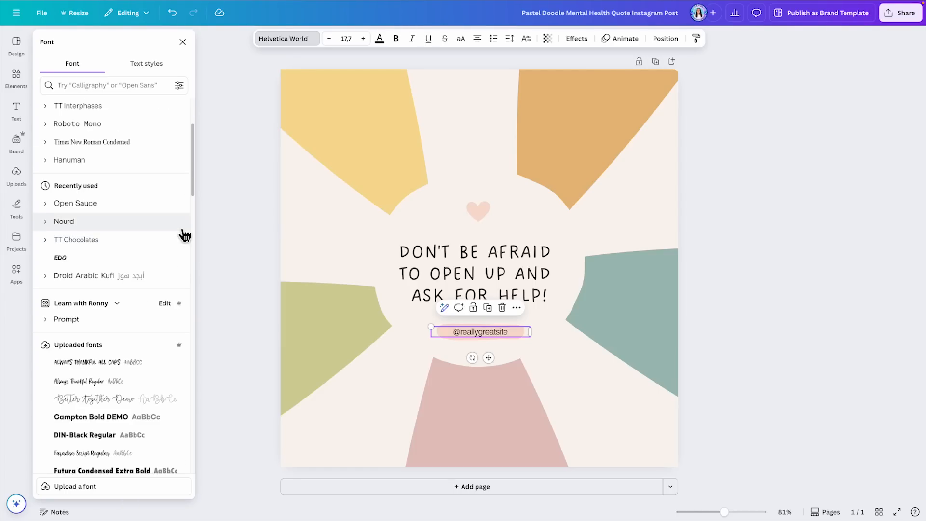
scroll(155, 385, up, 4)
scroll(154, 383, up, 1)
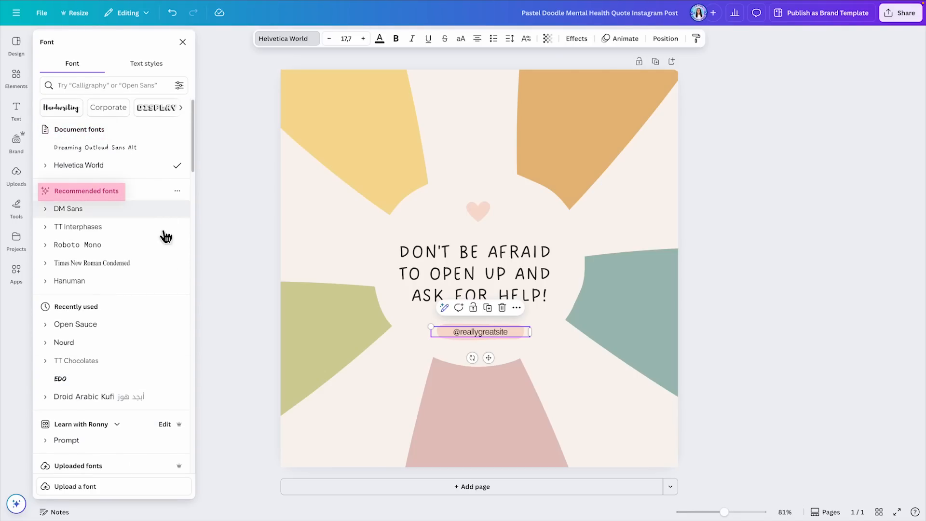
scroll(109, 315, down, 6)
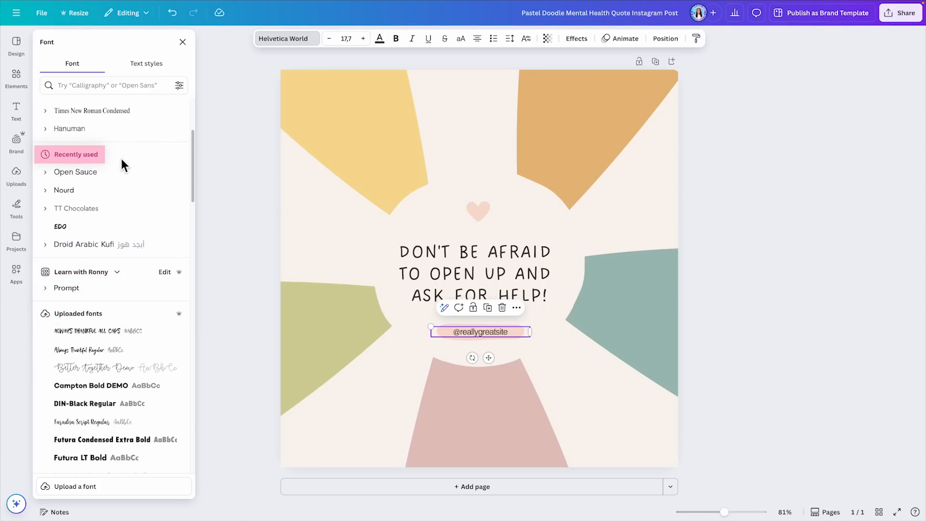
scroll(187, 166, down, 10)
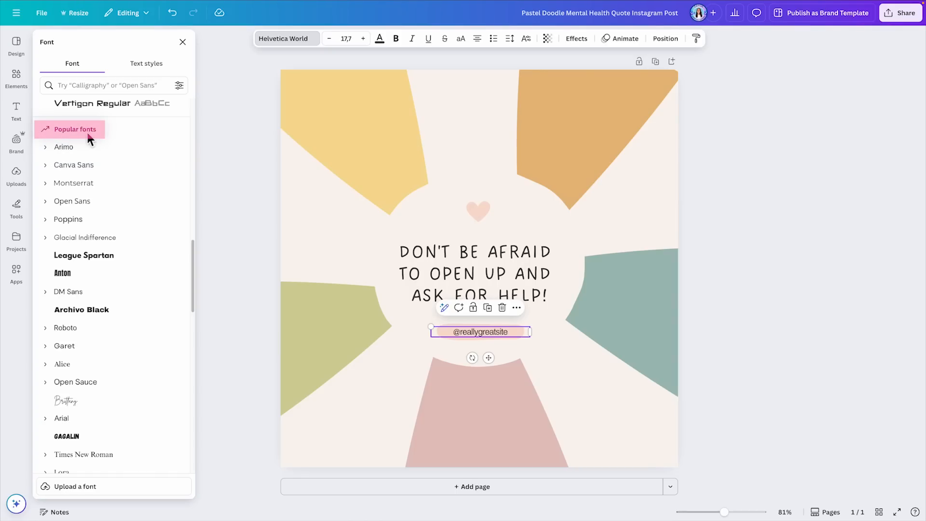
scroll(171, 221, up, 1)
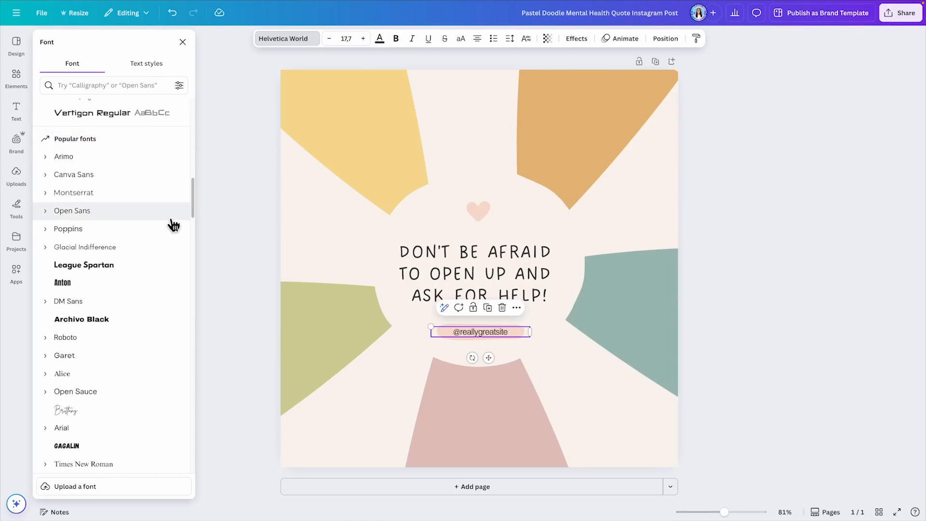
scroll(166, 150, down, 3)
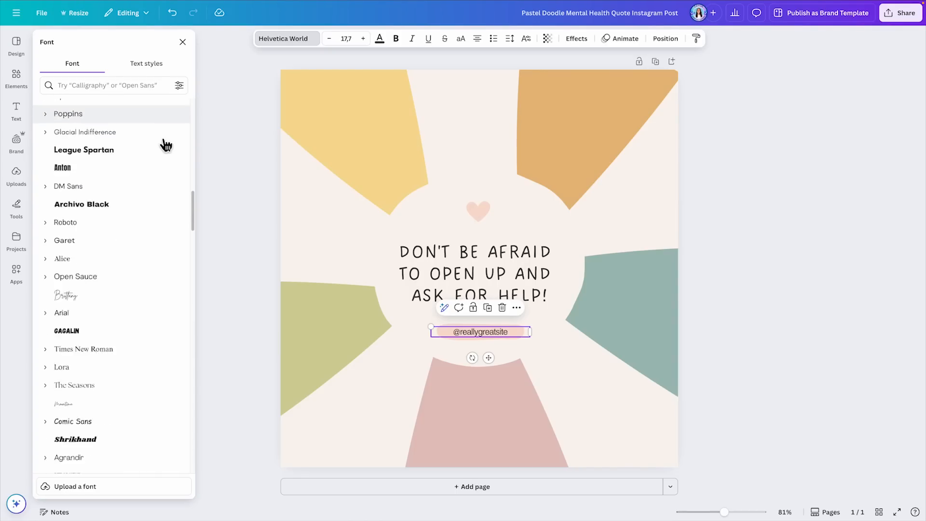
scroll(166, 144, down, 4)
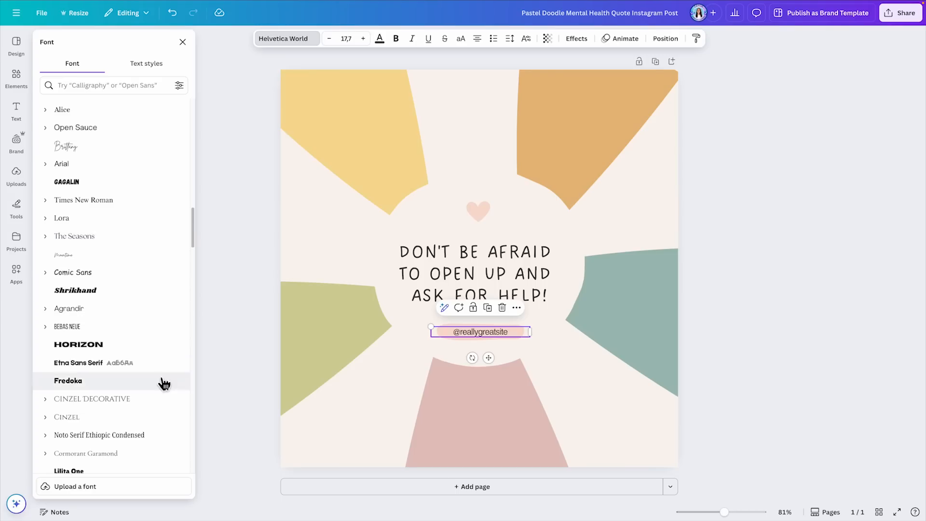
scroll(145, 149, down, 6)
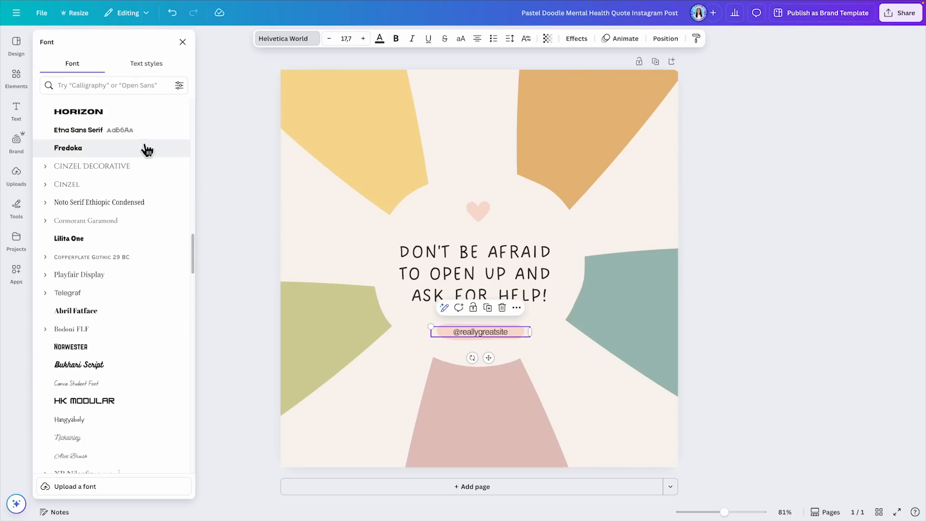
scroll(147, 150, down, 4)
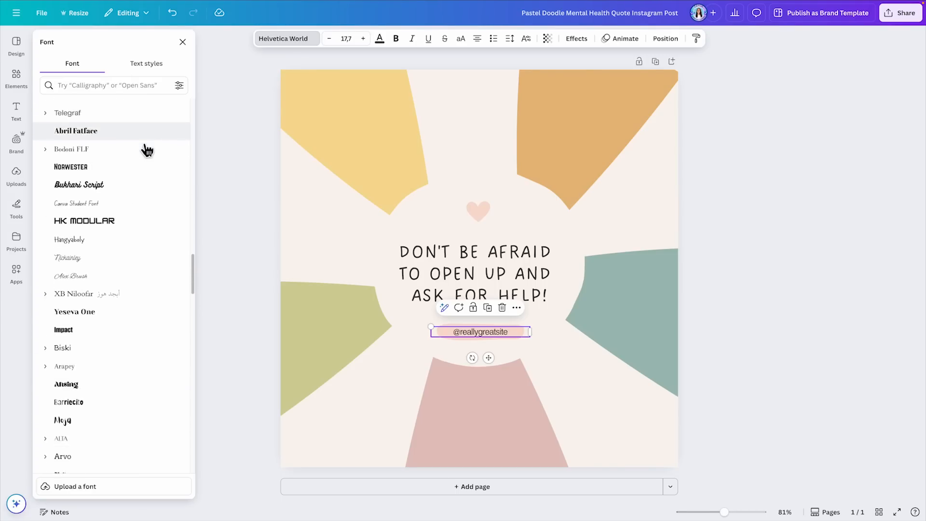
scroll(145, 149, down, 5)
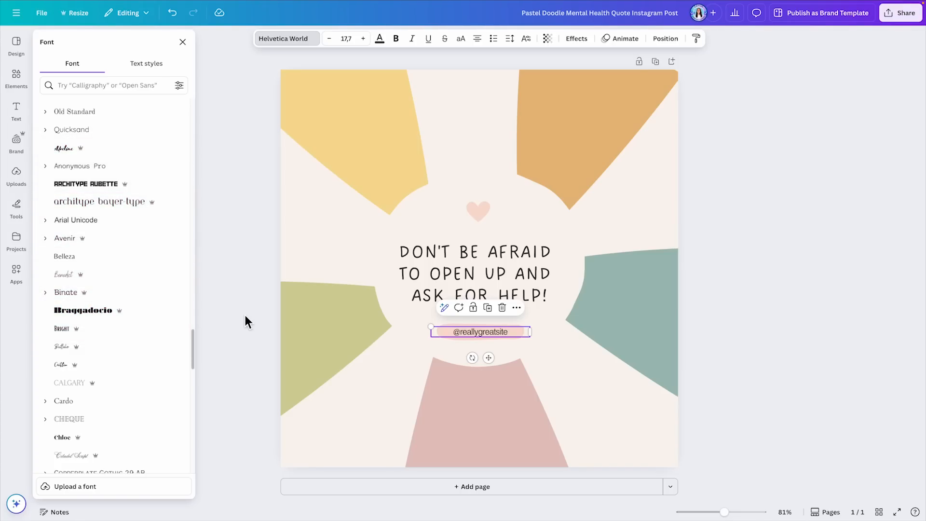
scroll(103, 337, up, 5)
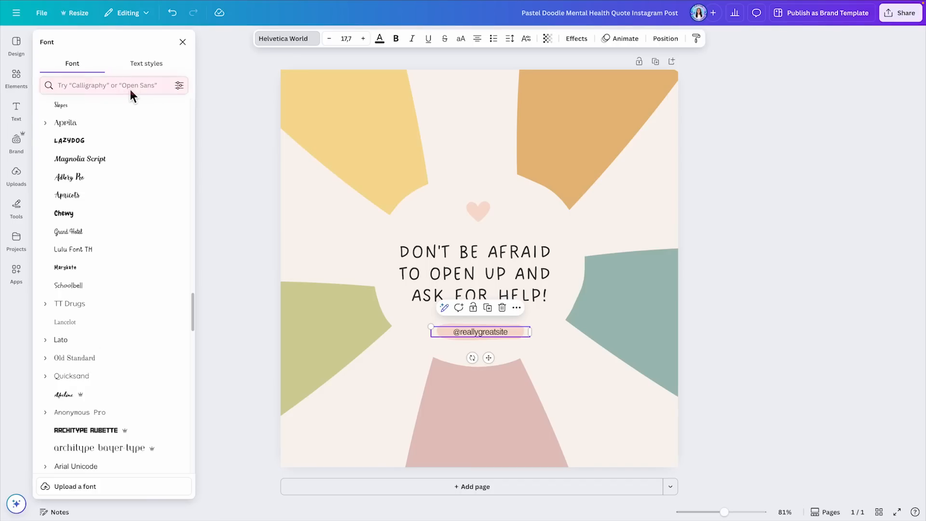
Step: Search the font library for "poppins"
click(97, 86)
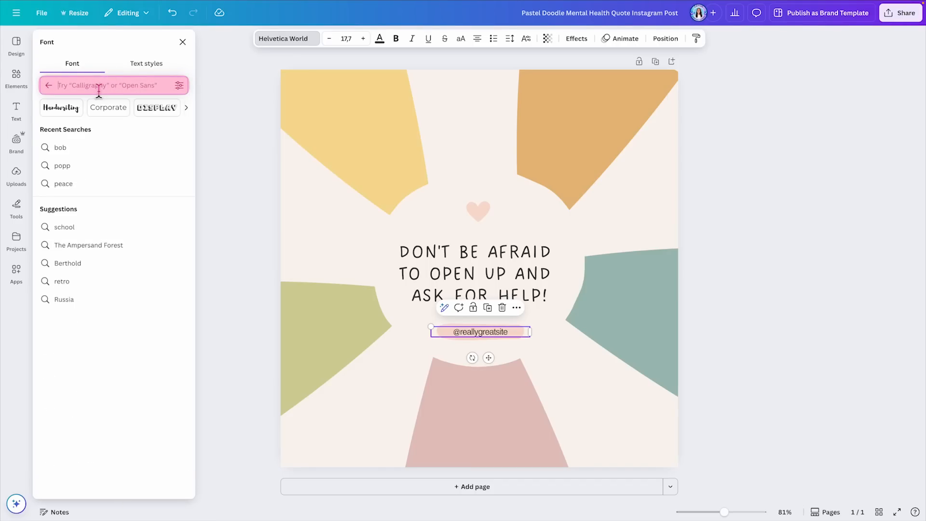
text(poppins)
key(Return)
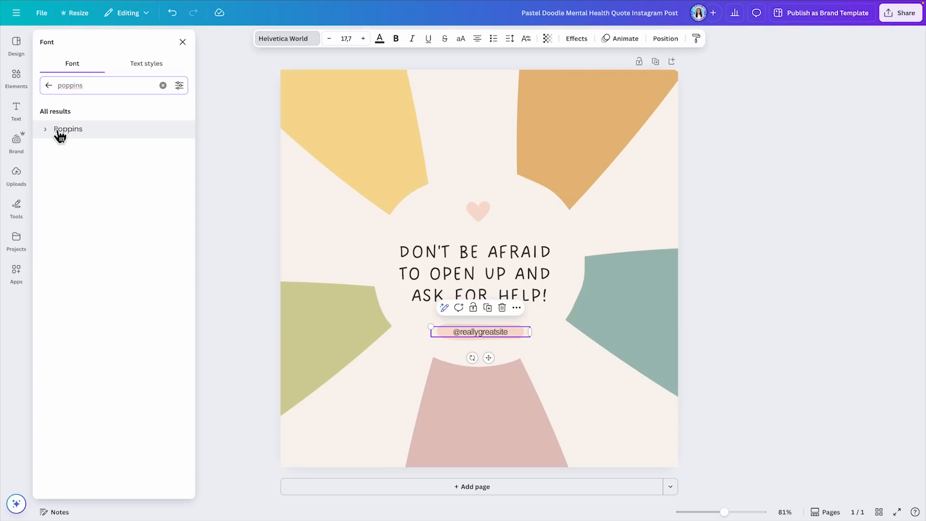
click(89, 135)
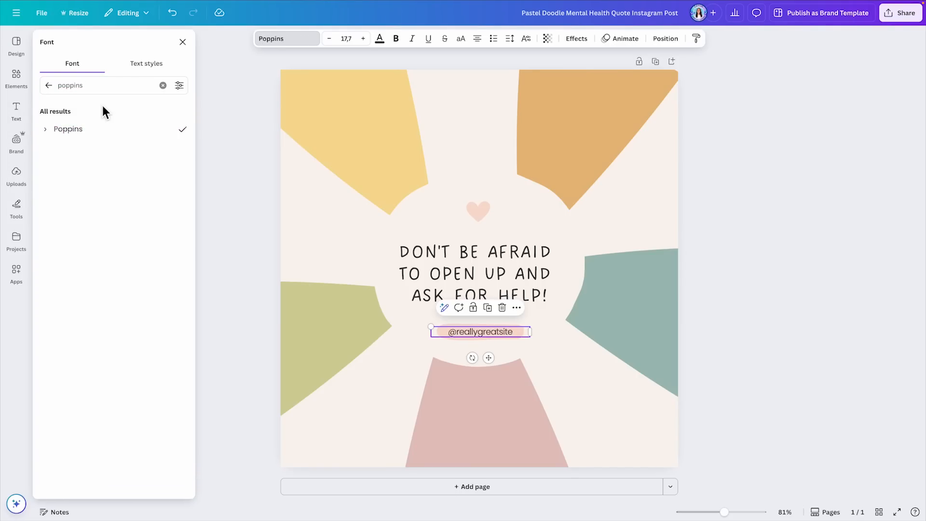
Step: Search the font library for "bold" and look through the matching fonts
double_click(68, 85)
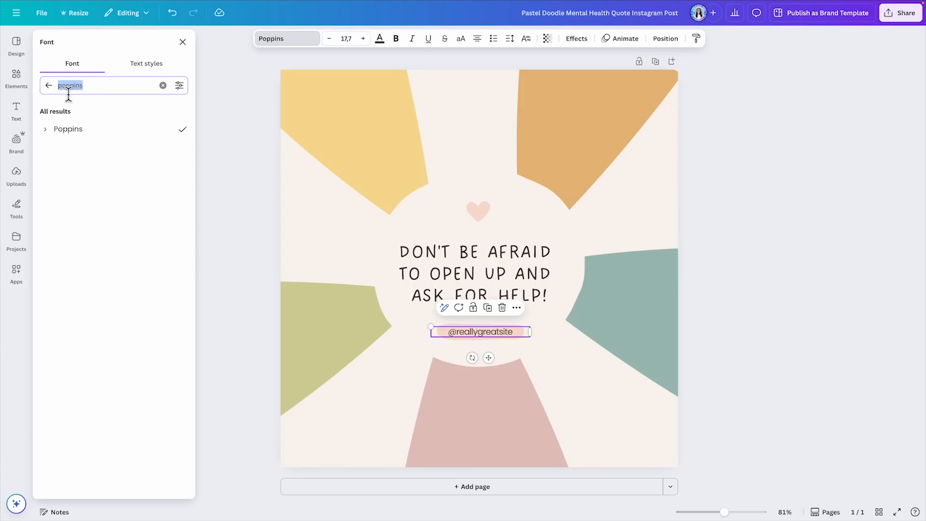
text(bold)
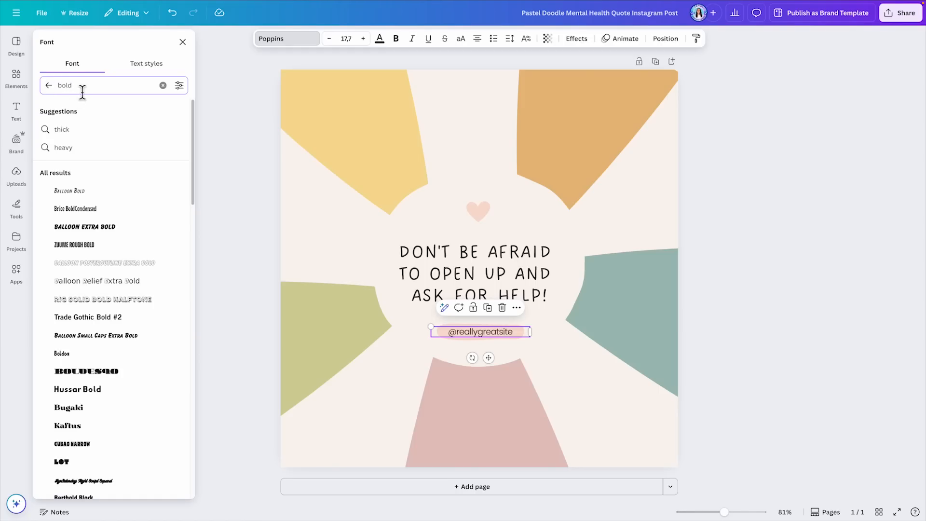
scroll(182, 141, down, 3)
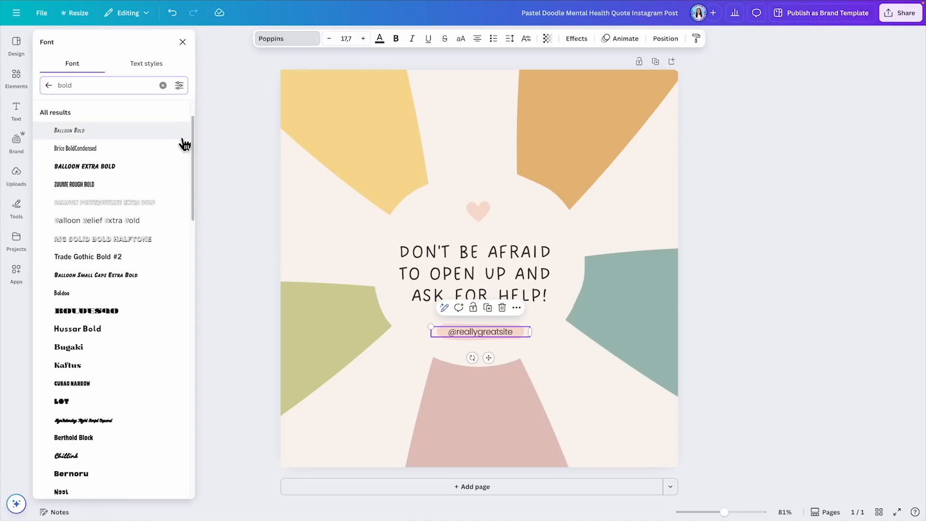
scroll(183, 126, down, 5)
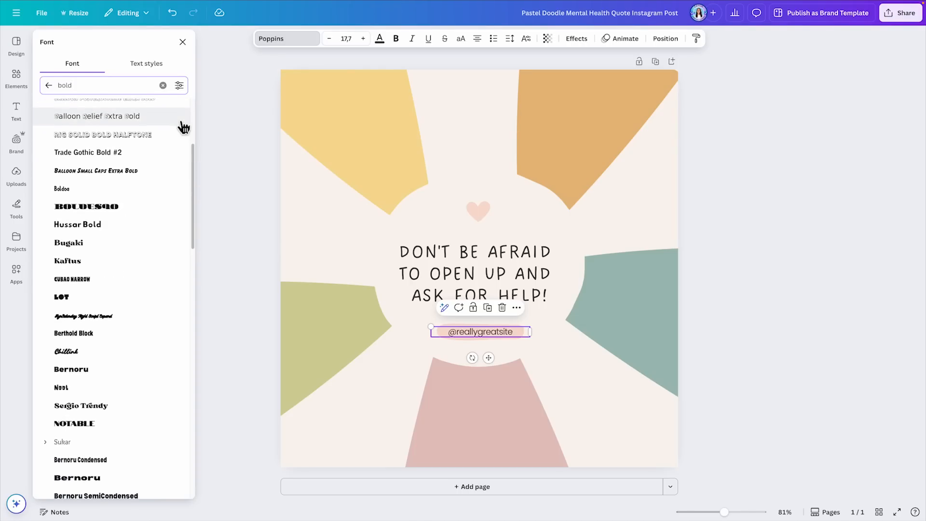
scroll(183, 126, down, 4)
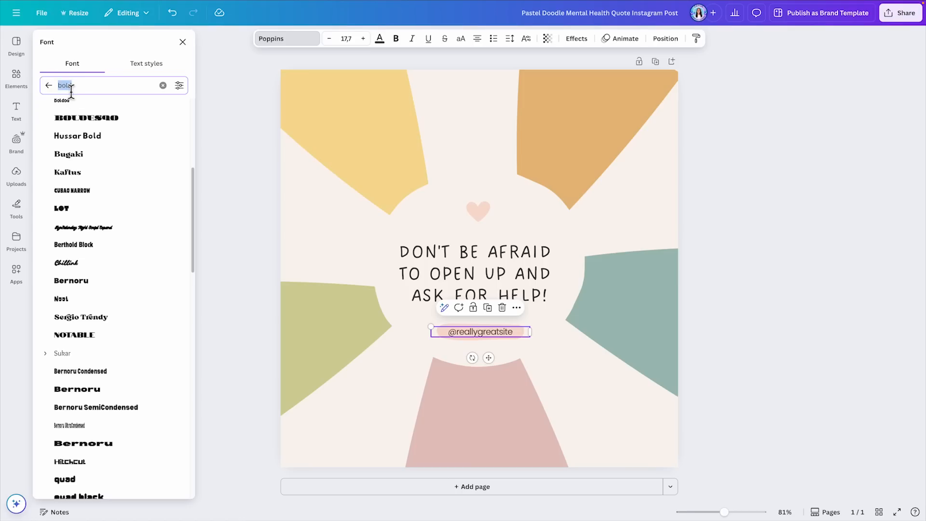
Step: Search the font library for "cute" fonts and for "elegant" fonts
text(cute)
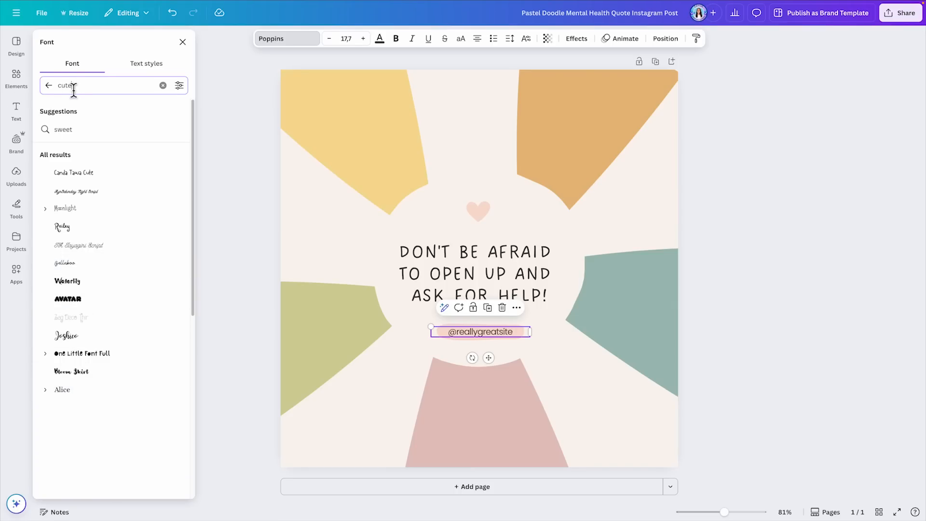
text(elegant)
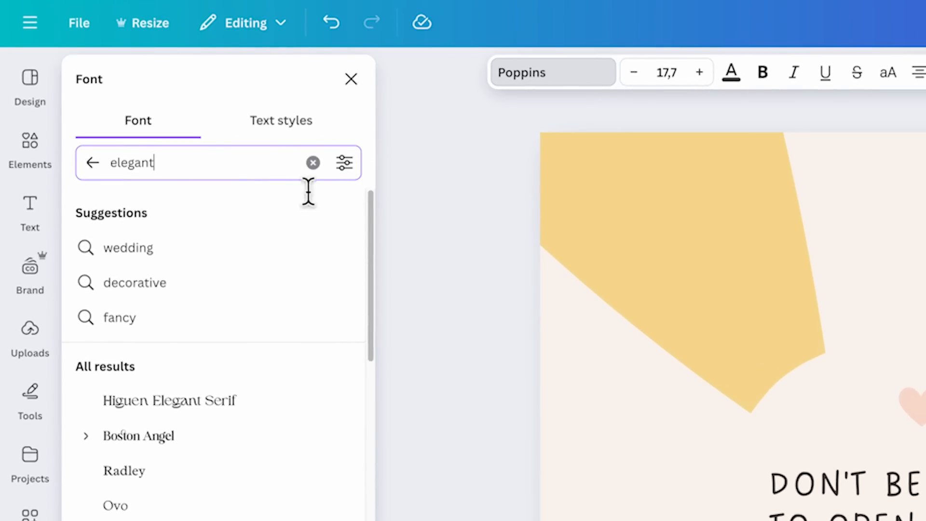
Step: Filter the elegant font results by the Thai language
click(344, 164)
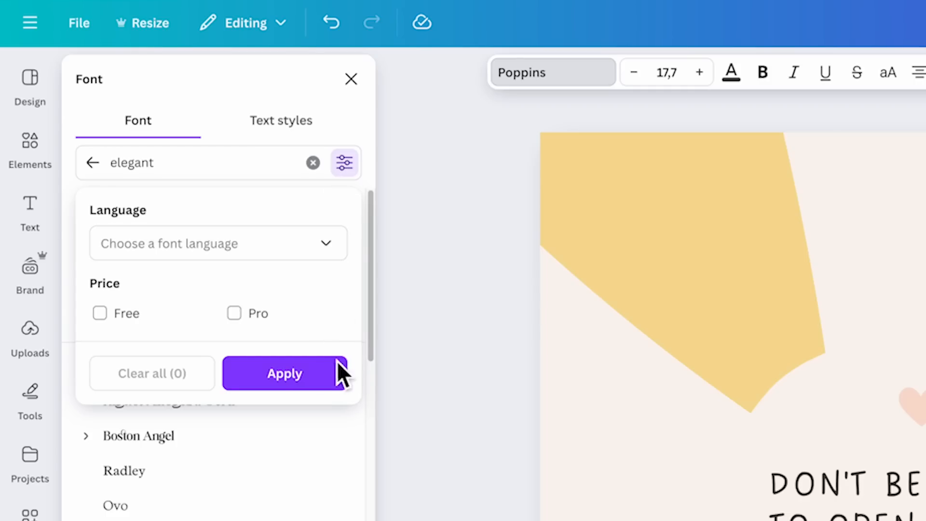
click(323, 250)
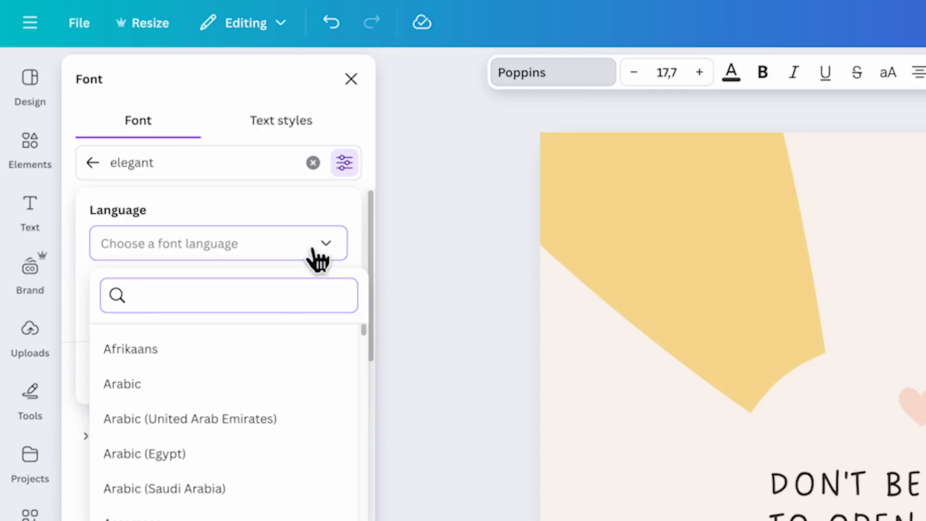
text(thai)
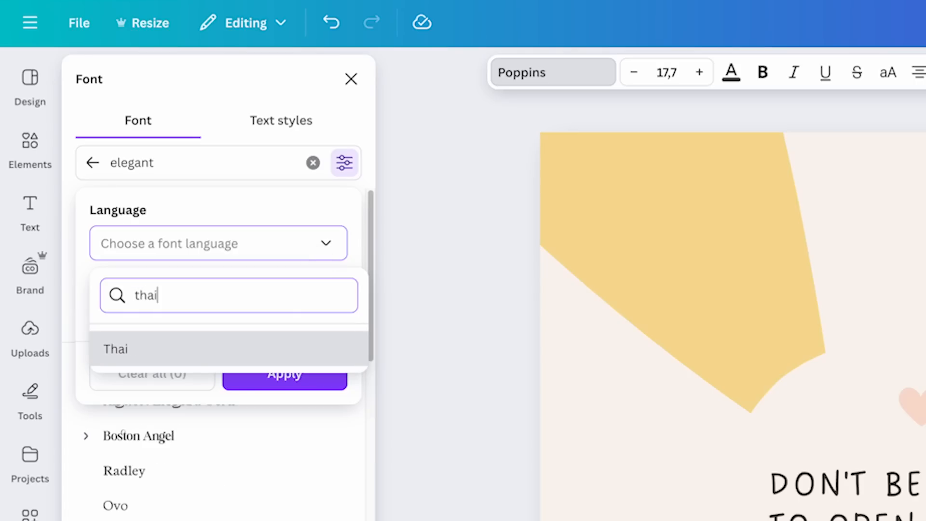
click(263, 349)
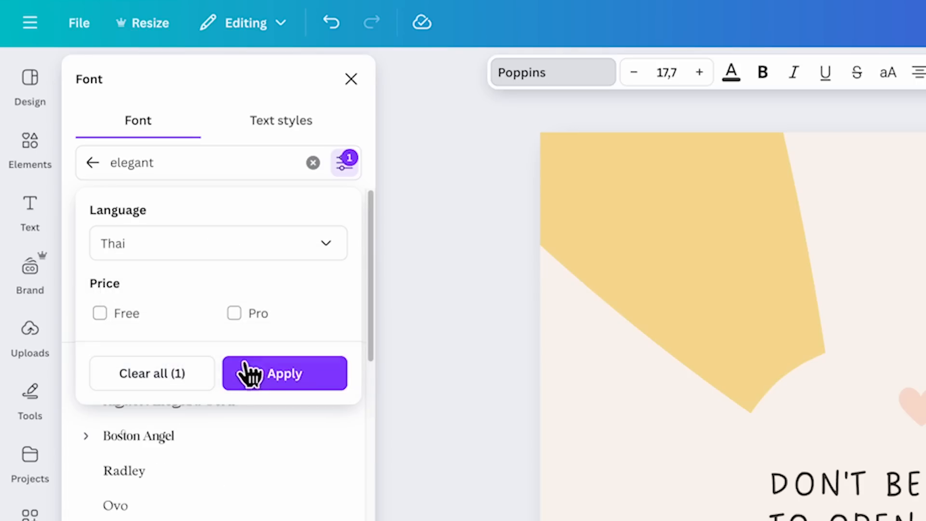
click(277, 384)
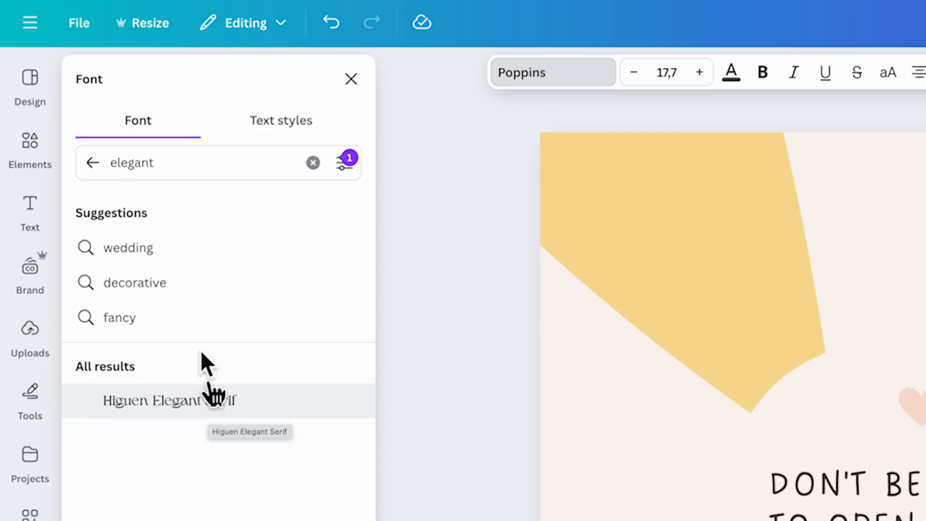
Step: Search for "cute" fonts with the Thai language filter kept on, and open the filter options
click(252, 178)
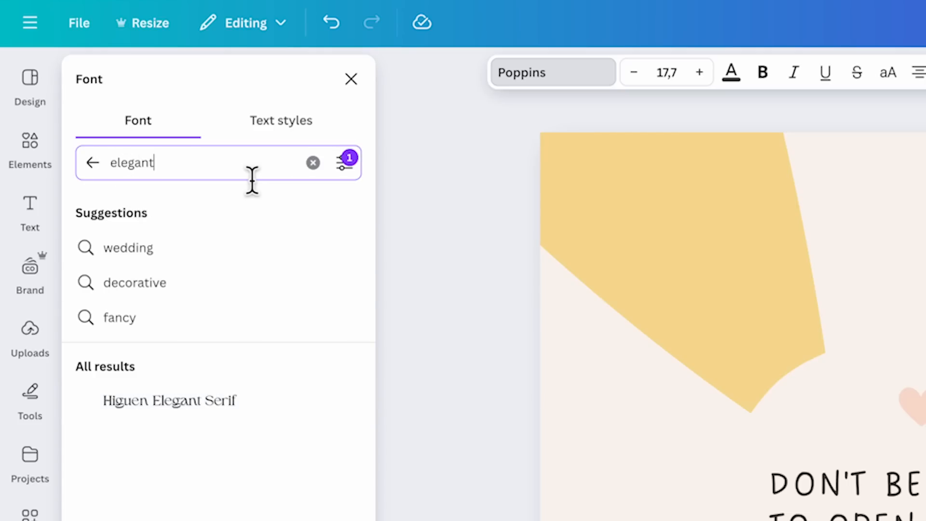
key(ctrl+a)
text(cu)
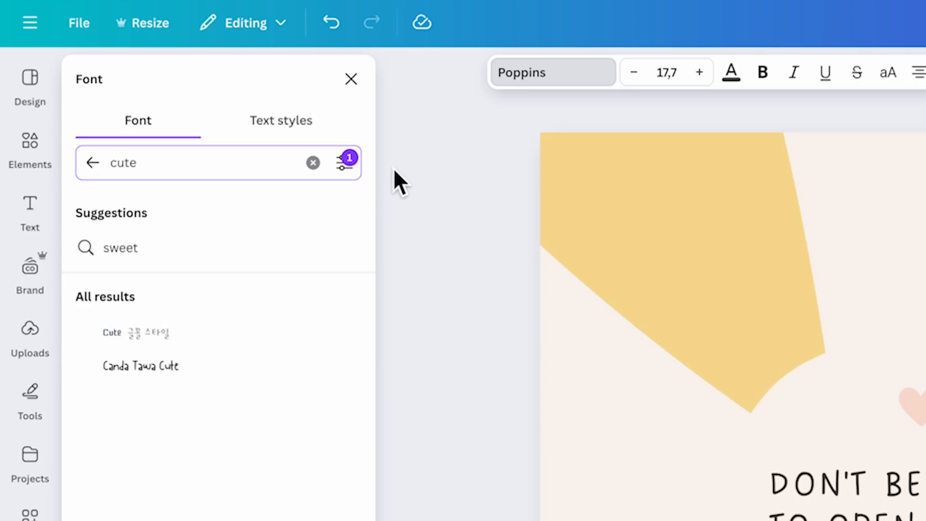
click(376, 190)
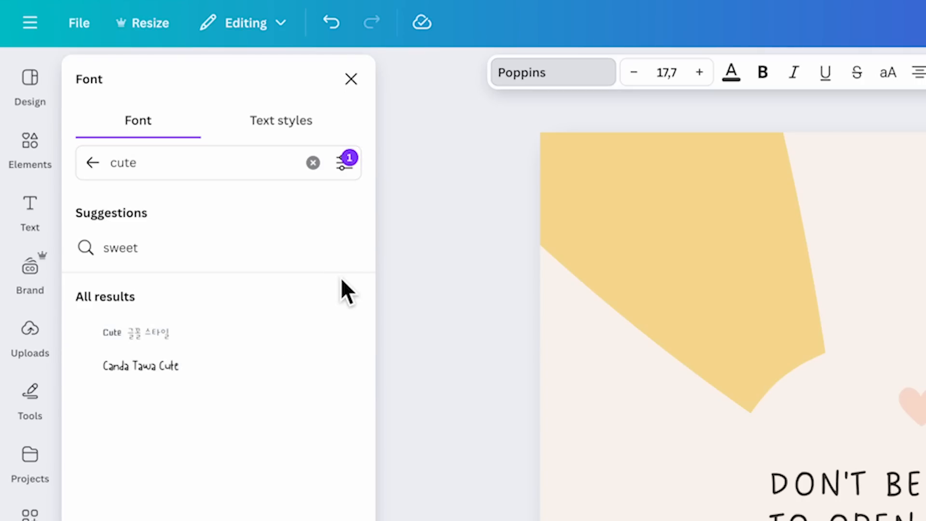
click(346, 169)
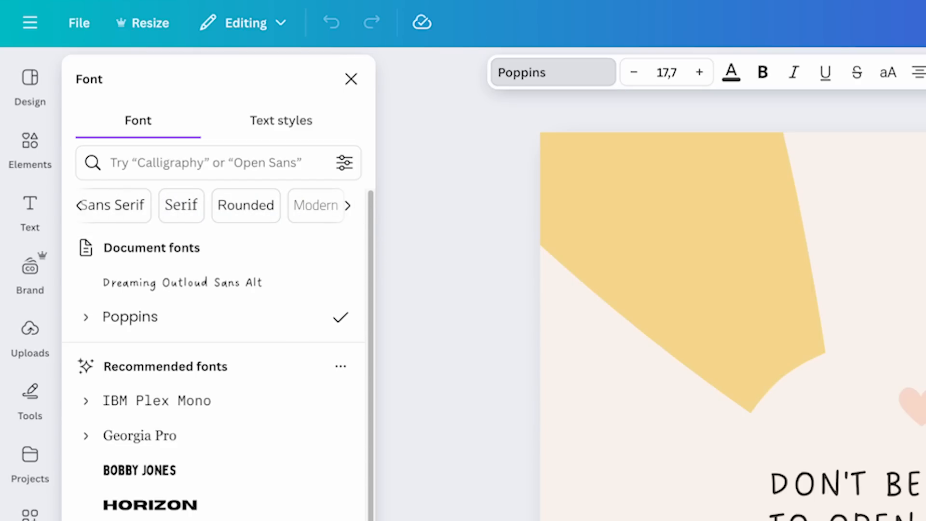
Step: Filter the font list by price to show only Free fonts
click(345, 164)
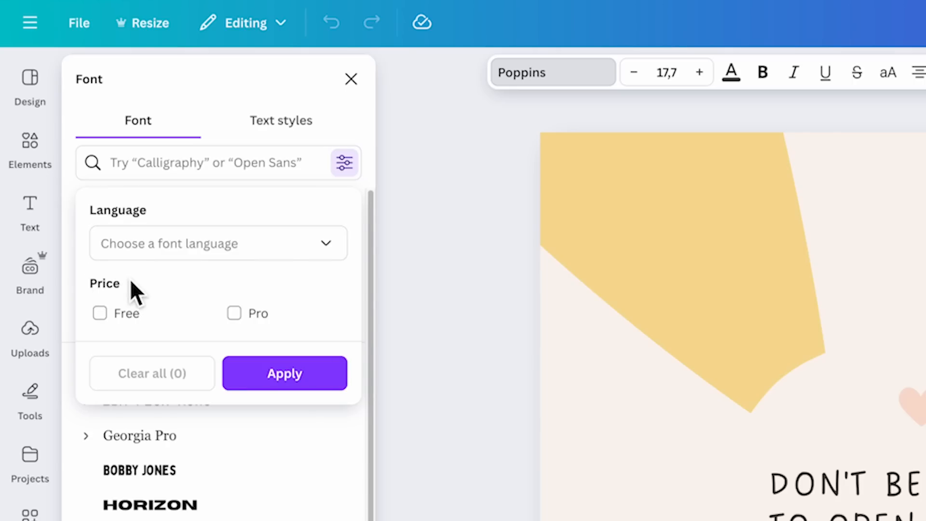
click(100, 314)
click(285, 384)
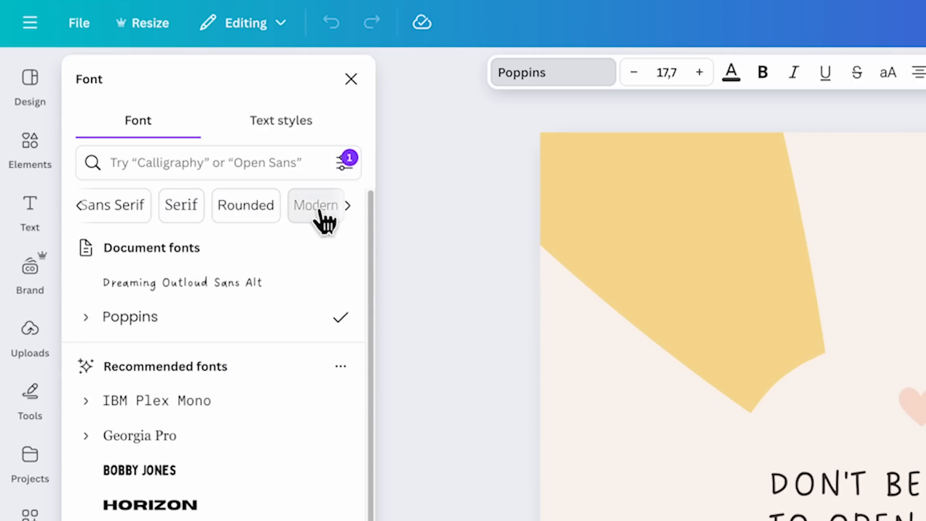
Step: Show the Serif category of the free fonts and look through its fonts
click(182, 211)
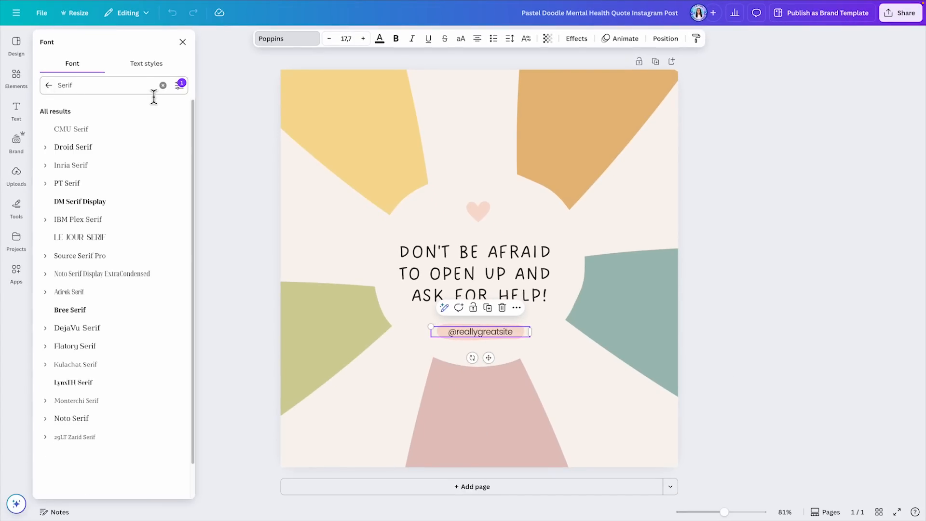
scroll(166, 177, down, 15)
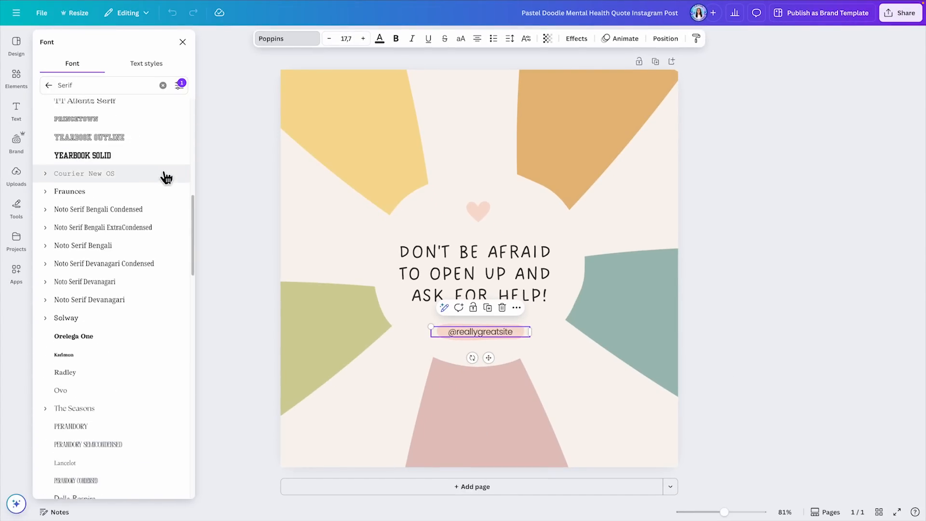
scroll(166, 177, down, 15)
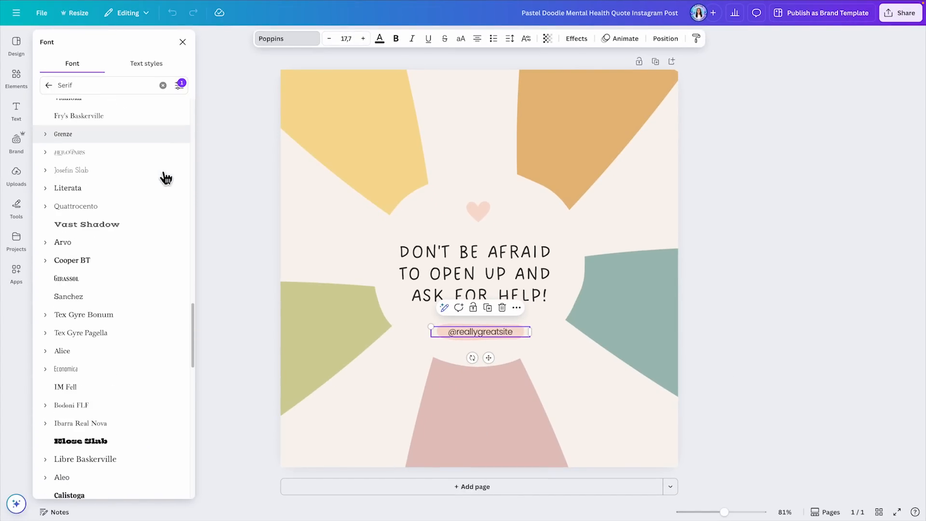
scroll(166, 178, down, 10)
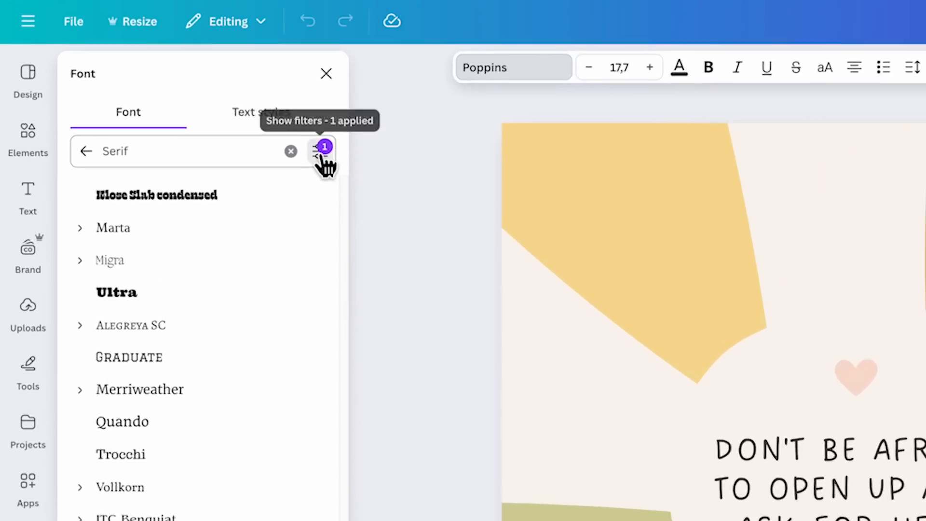
Step: Clear the Free price filter and return from the Serif results to the full font list
click(321, 156)
click(145, 376)
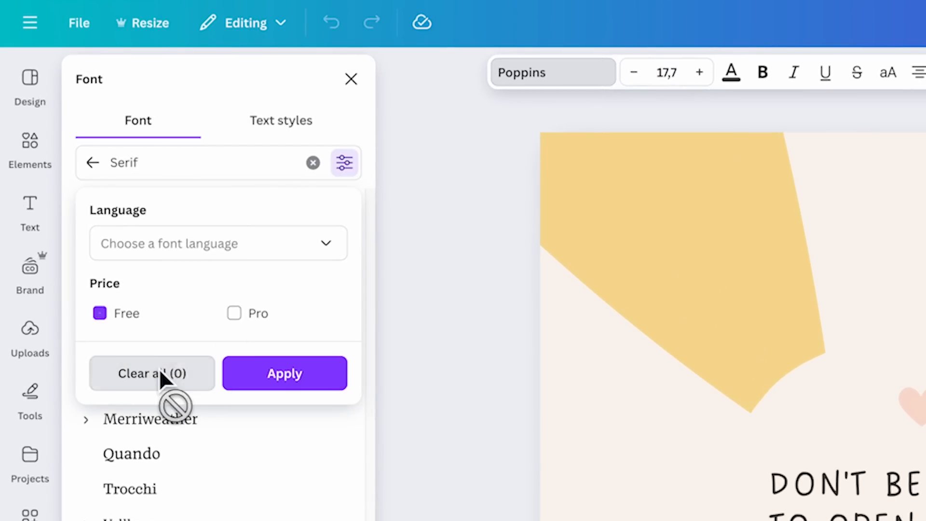
click(93, 163)
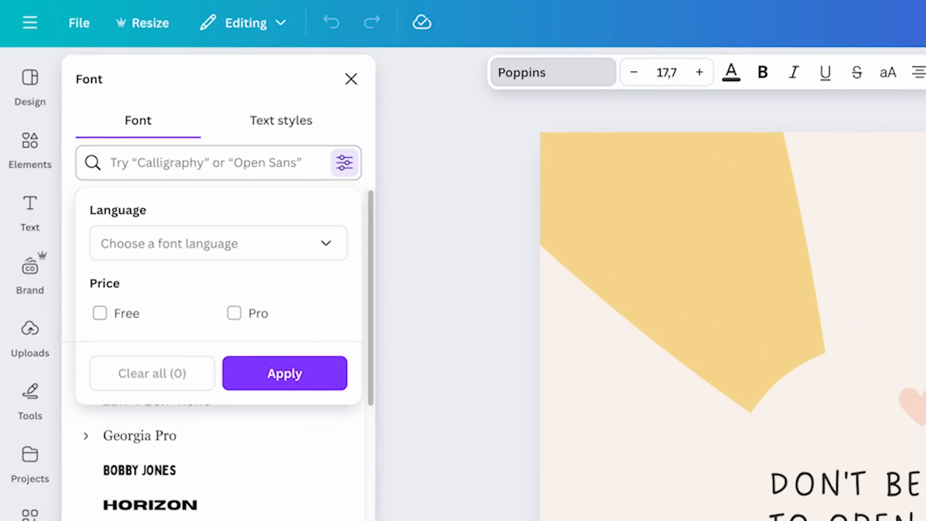
click(344, 164)
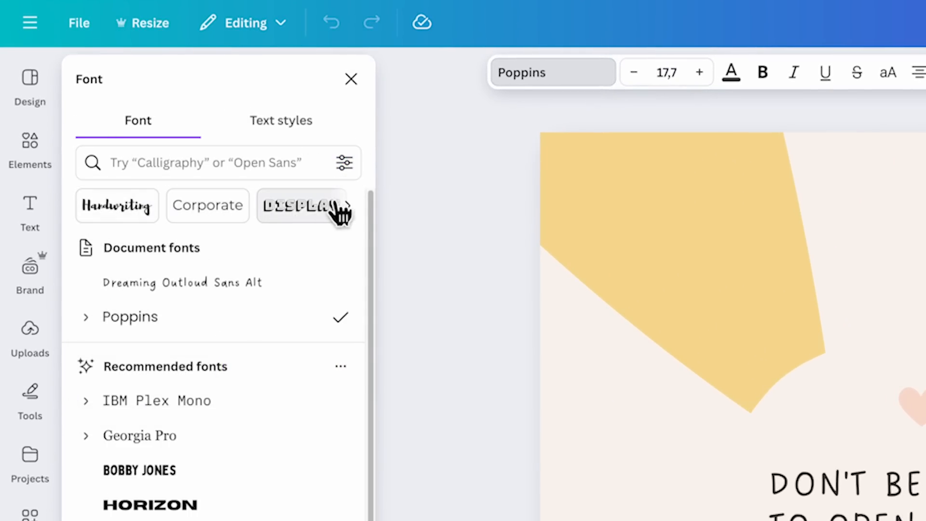
Step: Look through the font style categories from Handwriting to Vintage and return to the first ones
click(349, 206)
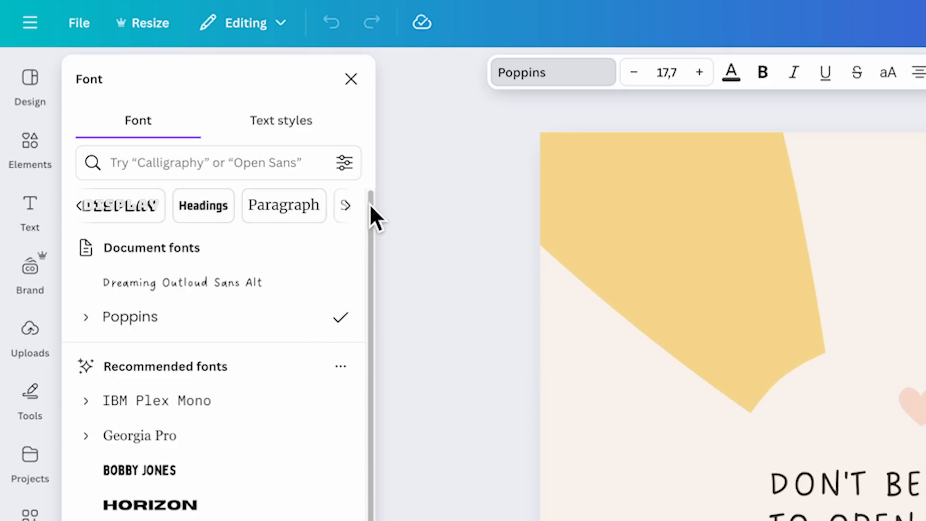
click(347, 205)
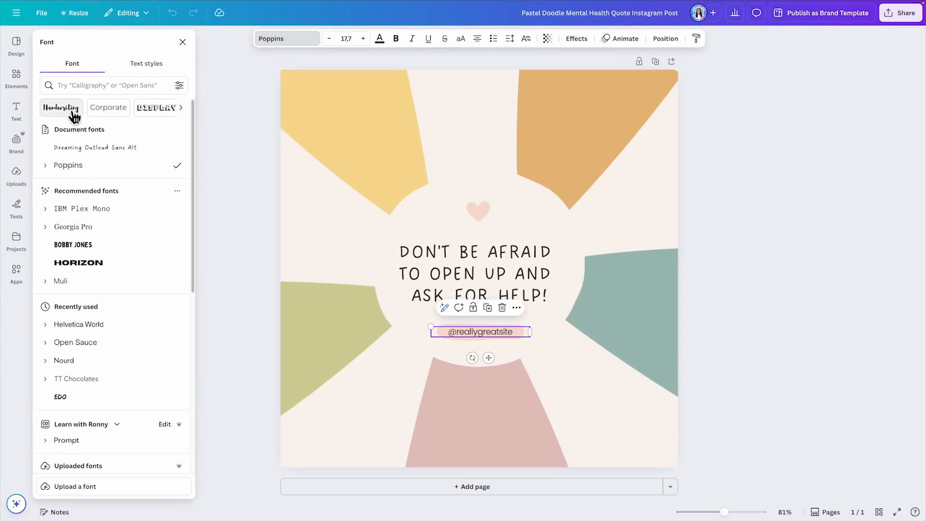
click(183, 109)
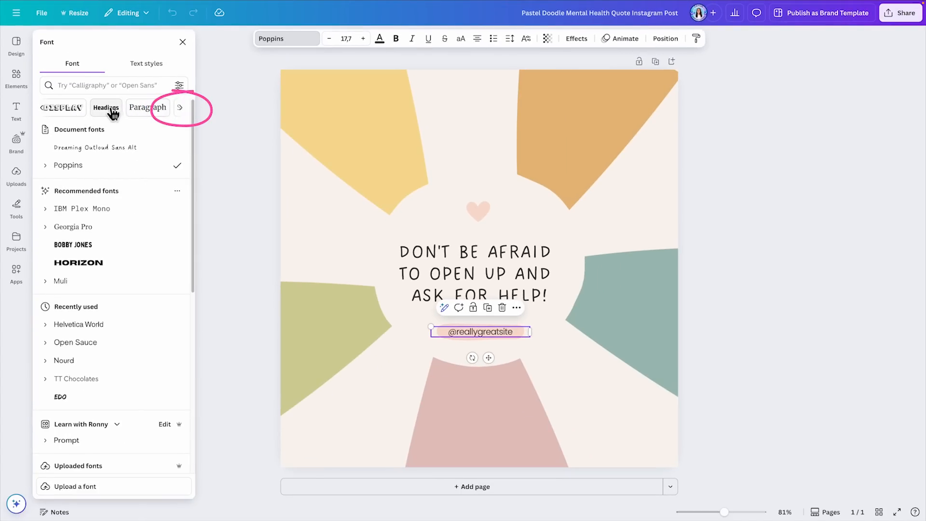
click(182, 109)
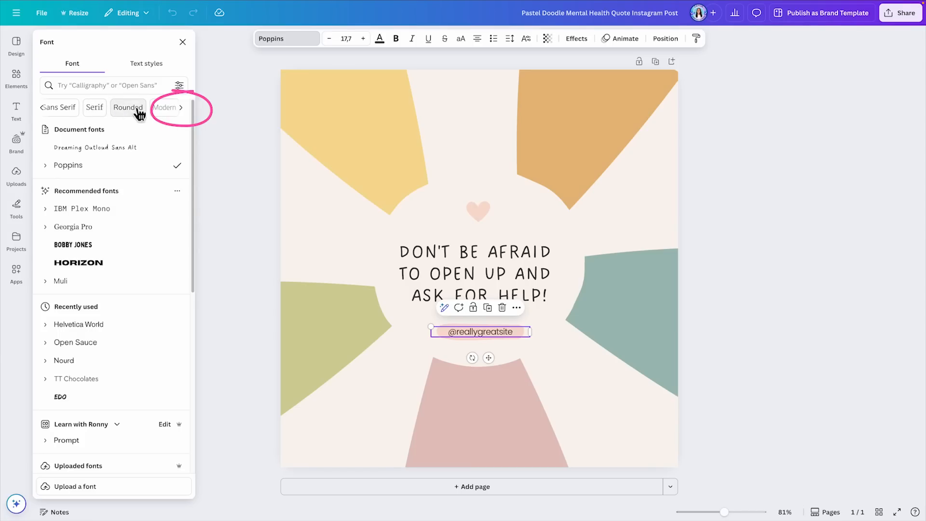
click(182, 109)
click(42, 108)
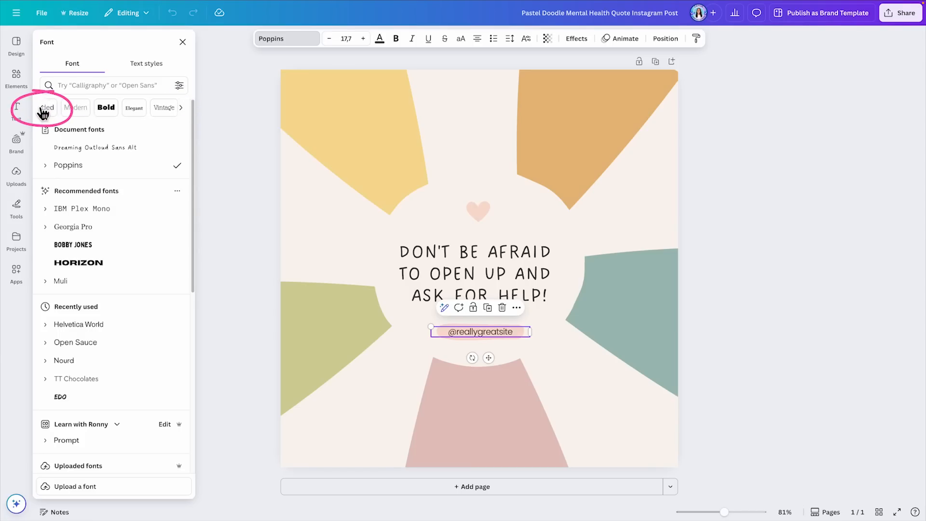
click(43, 109)
click(42, 109)
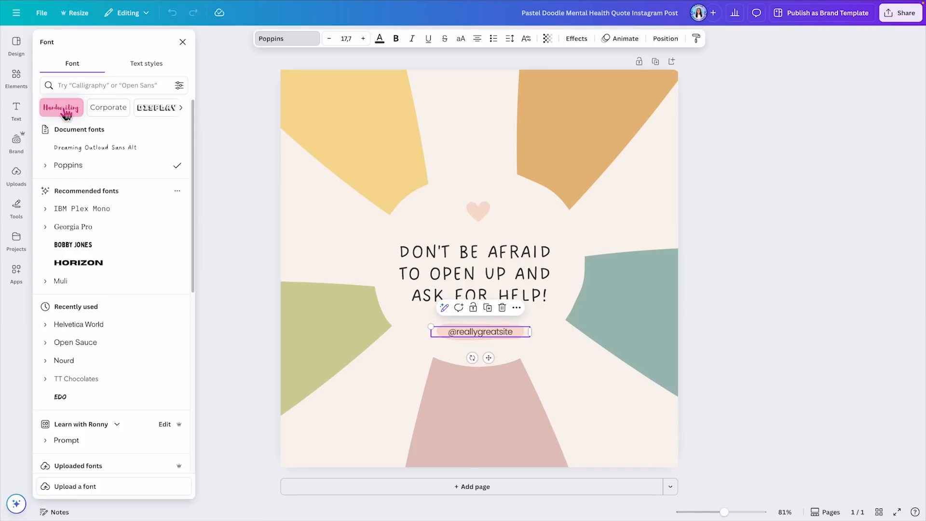
Step: Show the Handwriting font category and look through its fonts
click(63, 108)
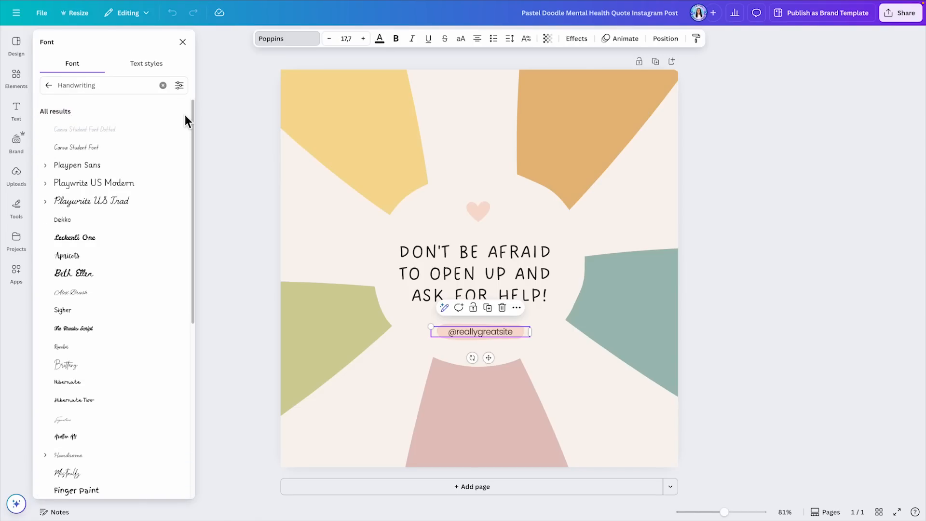
scroll(188, 117, down, 6)
scroll(172, 220, down, 2)
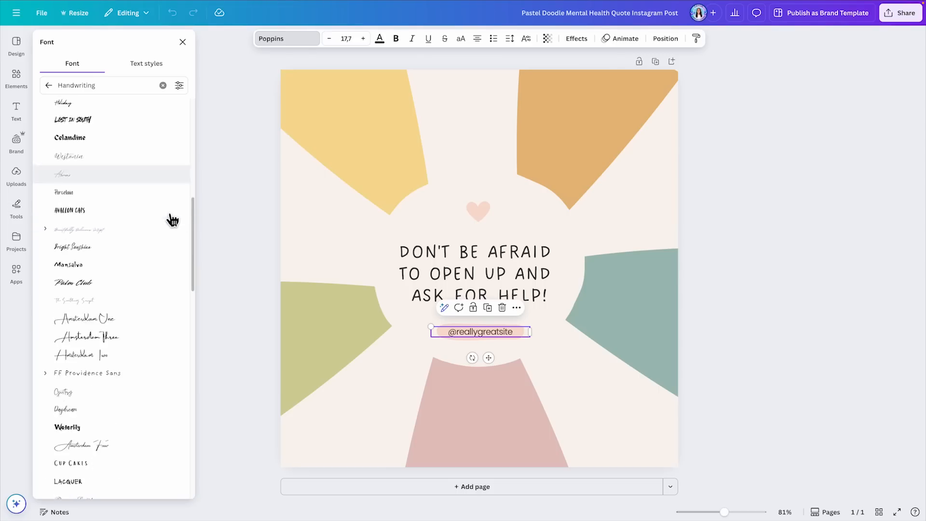
scroll(170, 216, down, 2)
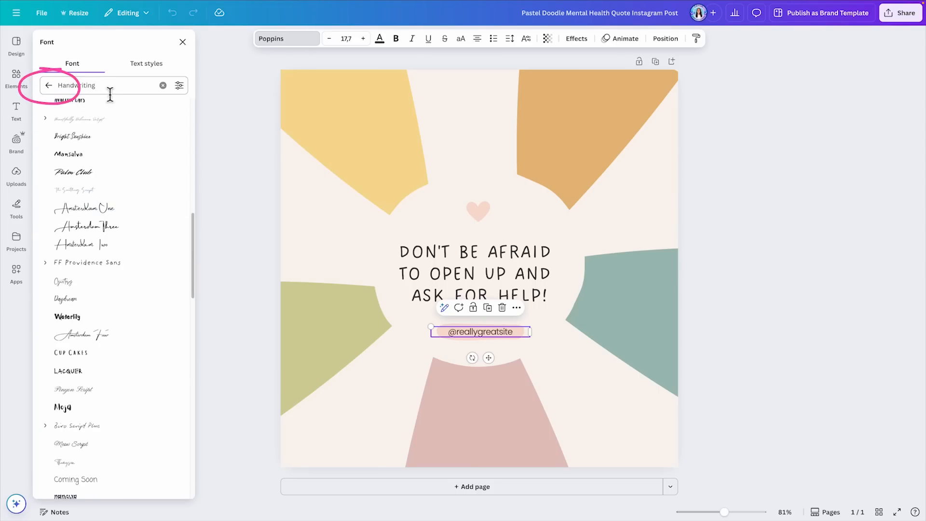
Step: Switch from the Handwriting to the Corporate font category, look through its fonts and return to the full font list
click(50, 86)
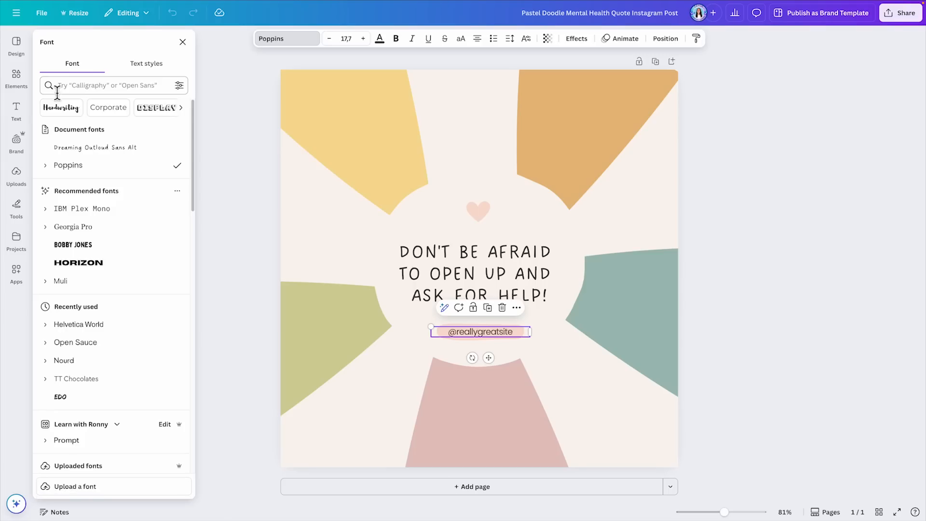
click(112, 112)
scroll(178, 124, down, 6)
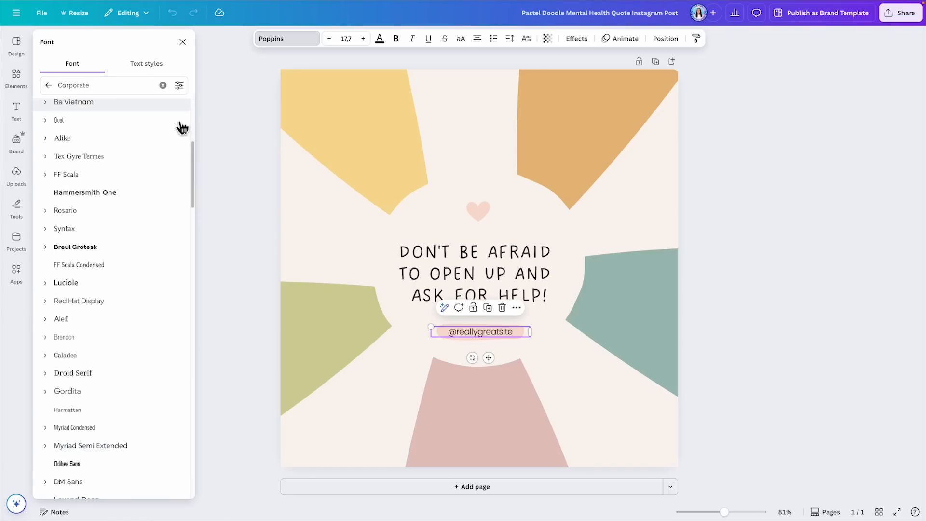
click(50, 86)
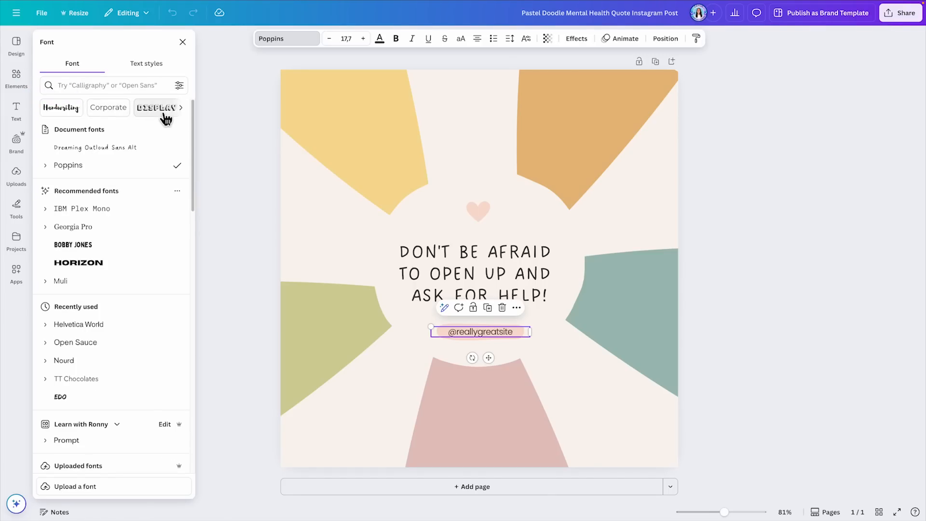
click(181, 111)
click(183, 111)
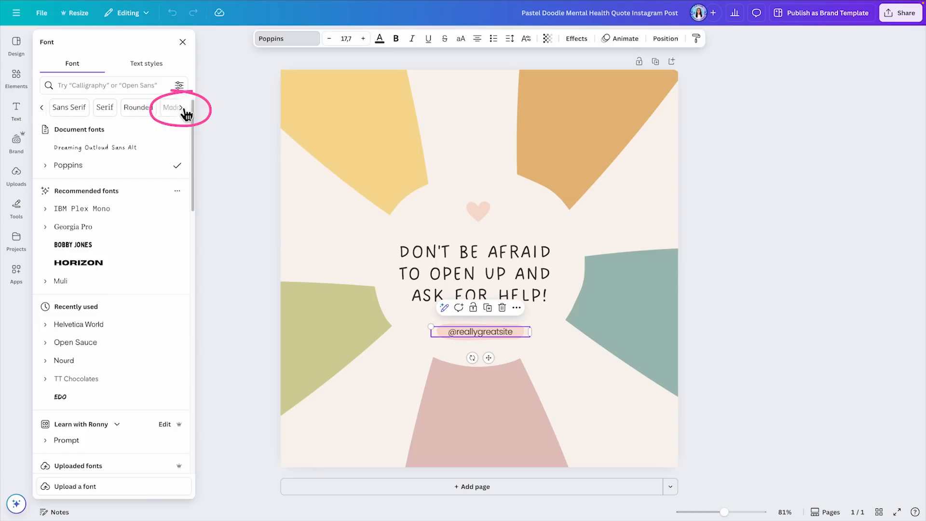
click(182, 111)
click(182, 110)
click(183, 111)
click(183, 111)
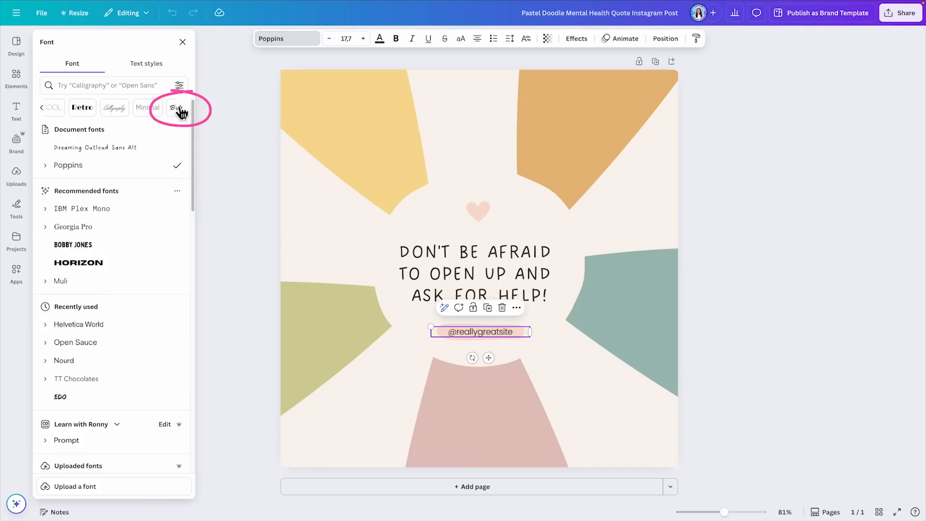
click(87, 108)
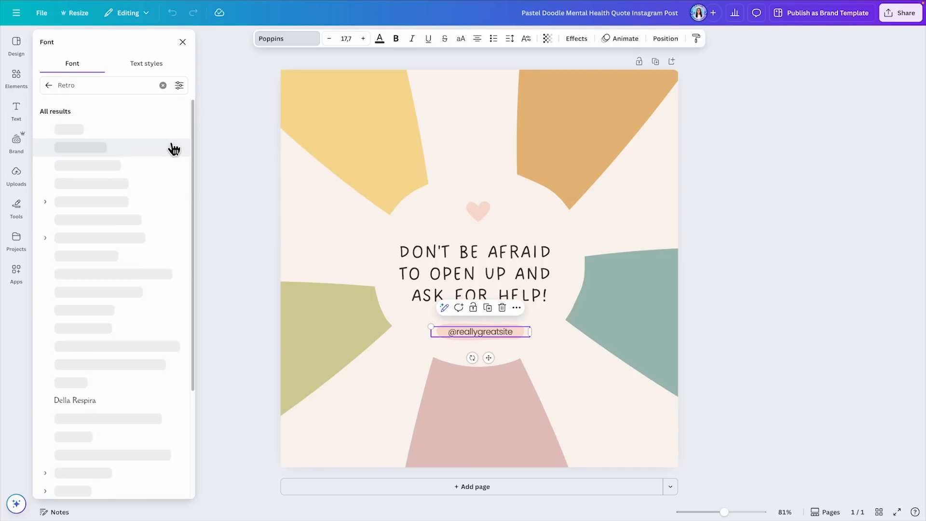
scroll(181, 130, down, 4)
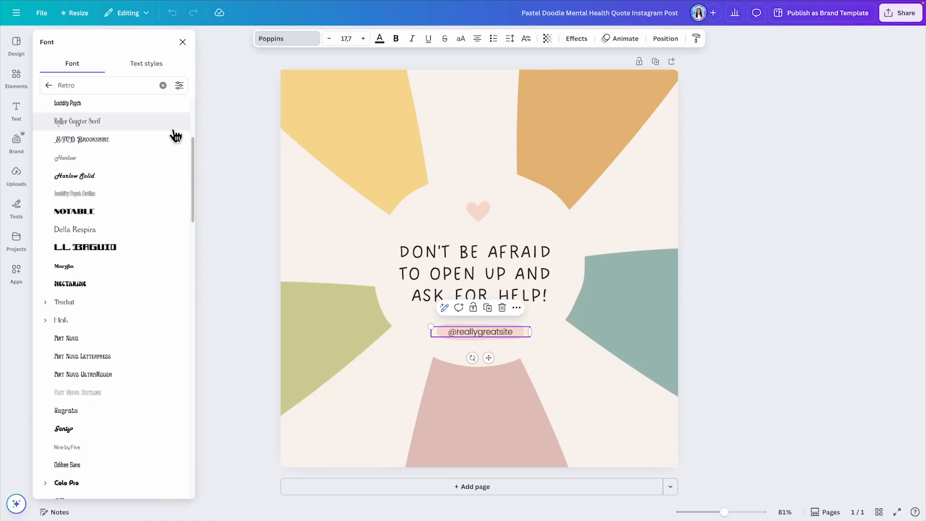
click(737, 193)
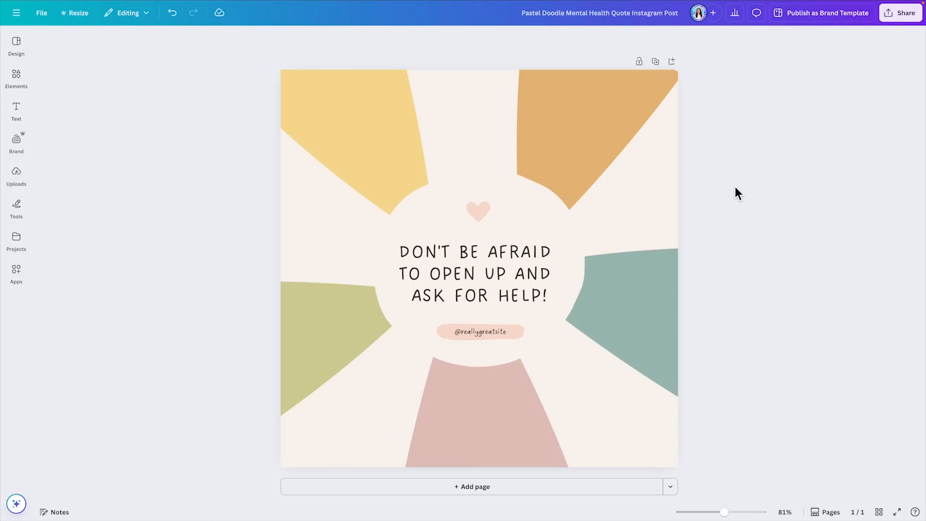
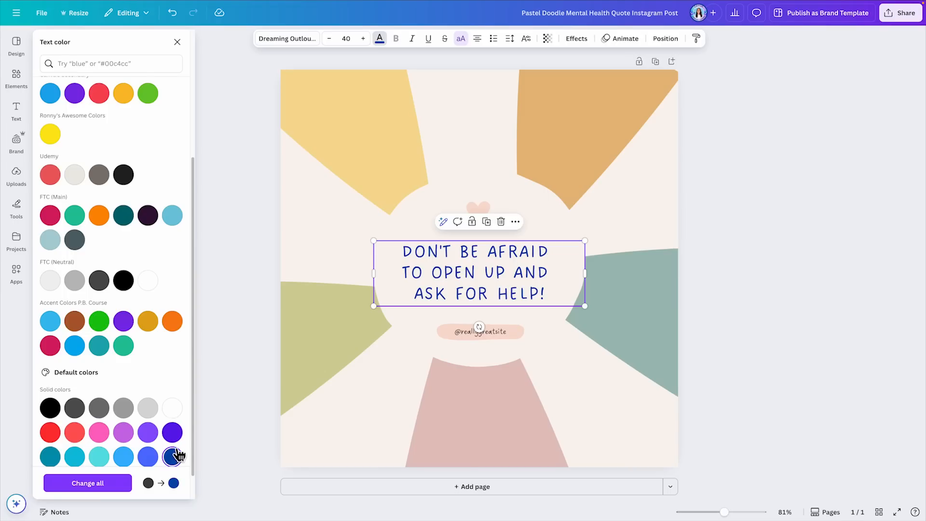
Step: Mix a custom olive green, #7E8D6B, as the colour of the quote text
scroll(65, 141, up, 5)
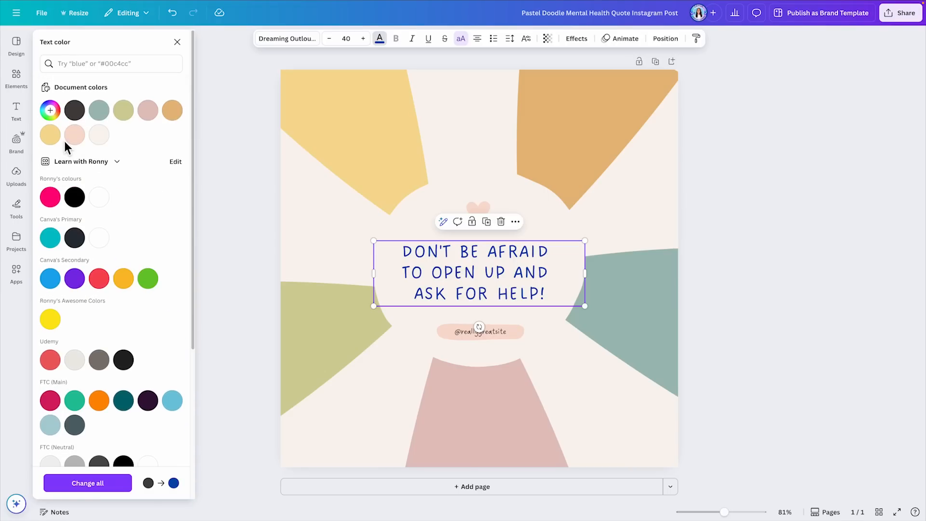
click(53, 112)
mouse_move(74, 143)
mouse_down()
mouse_move(157, 141)
mouse_move(81, 151)
mouse_up()
mouse_move(85, 188)
mouse_down()
mouse_move(58, 188)
mouse_move(79, 188)
mouse_up()
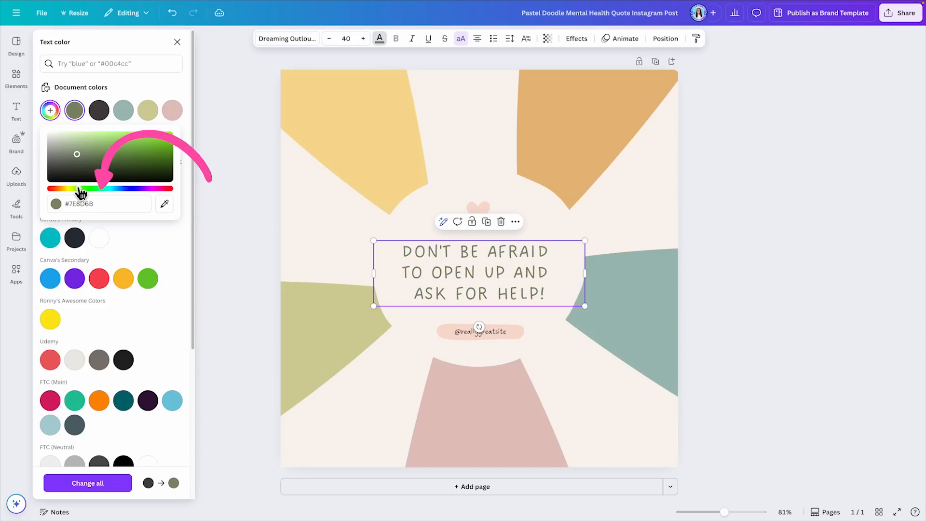
Step: Recolour the quote text with the muted teal sampled from the design using the eyedropper
click(67, 204)
click(165, 203)
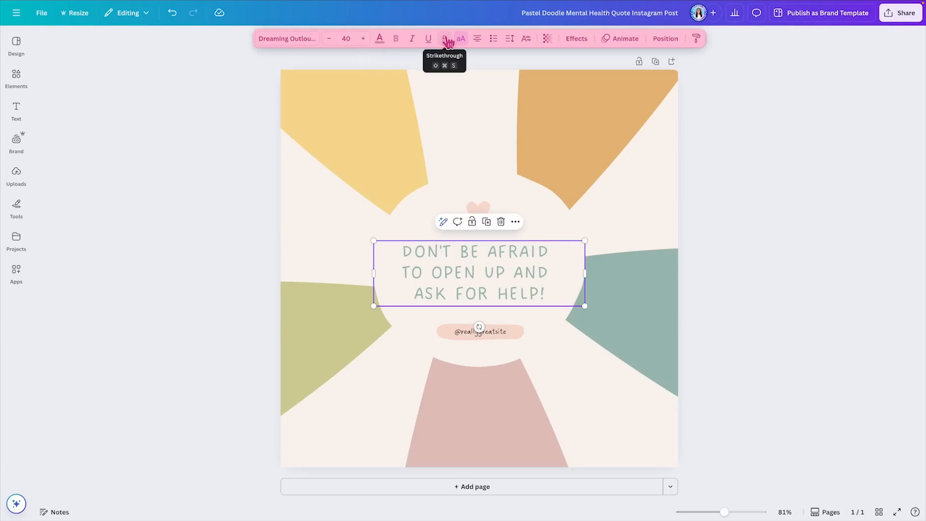
key(Escape)
Step: Try italic, underline and strikethrough on the quote text, and remove all three styles again
click(413, 40)
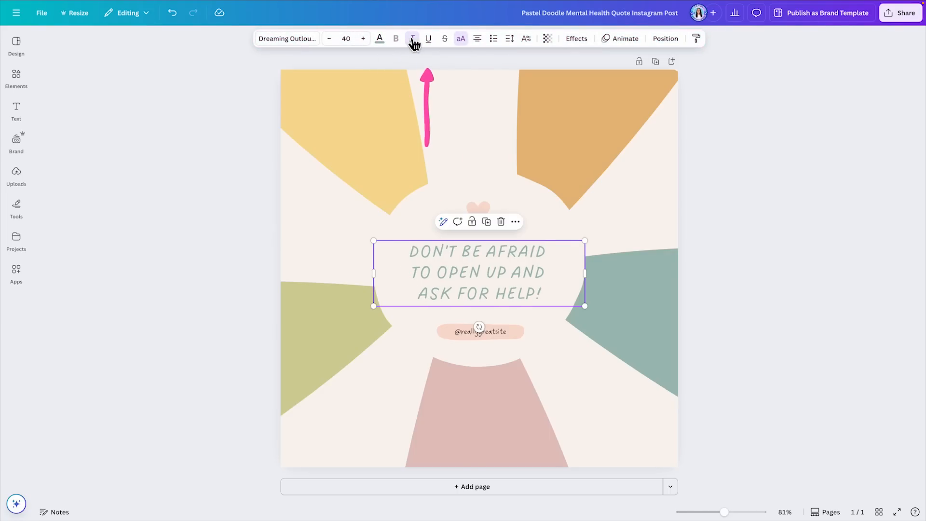
click(428, 38)
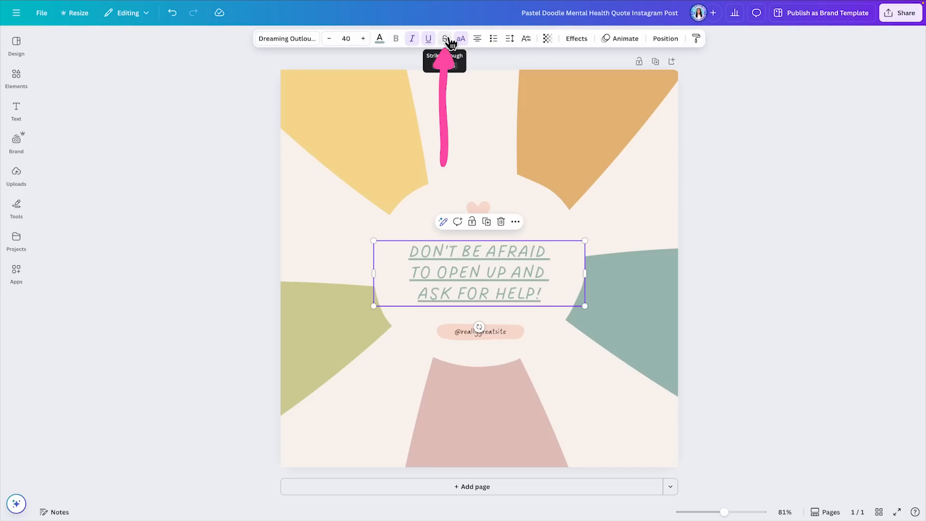
click(447, 39)
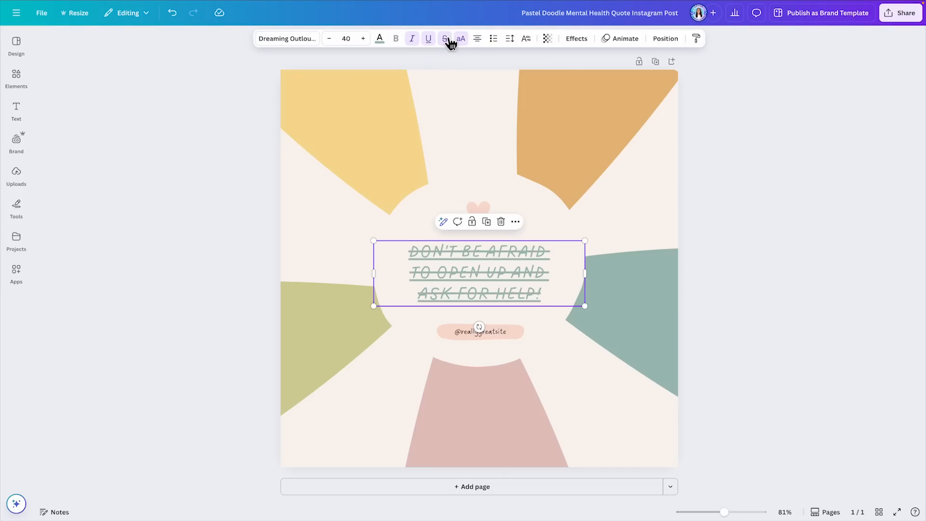
click(414, 40)
click(413, 39)
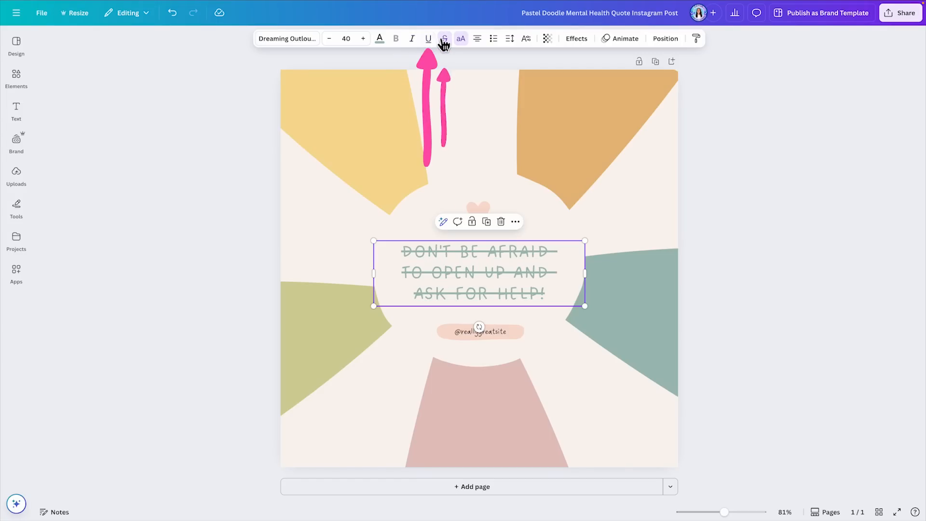
click(444, 41)
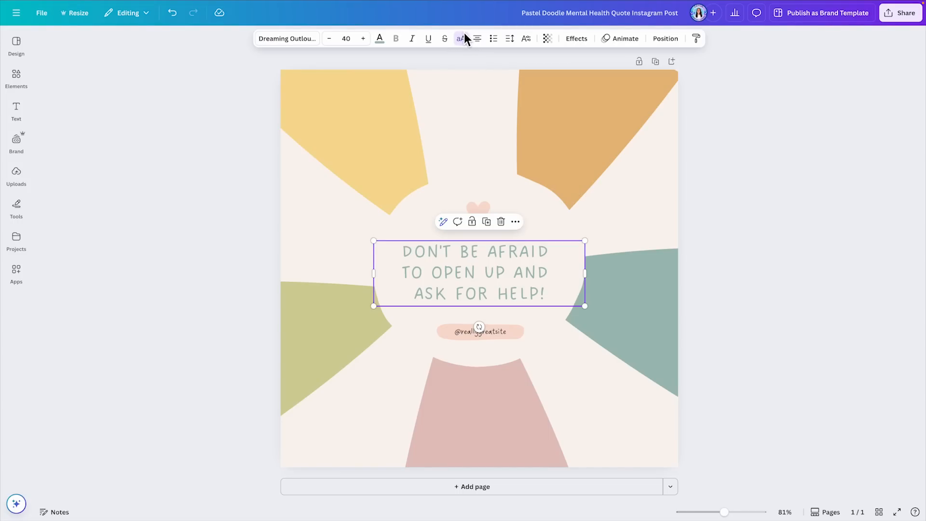
Step: Toggle the quote's uppercase formatting, leave it switched off and deselect the text
click(463, 38)
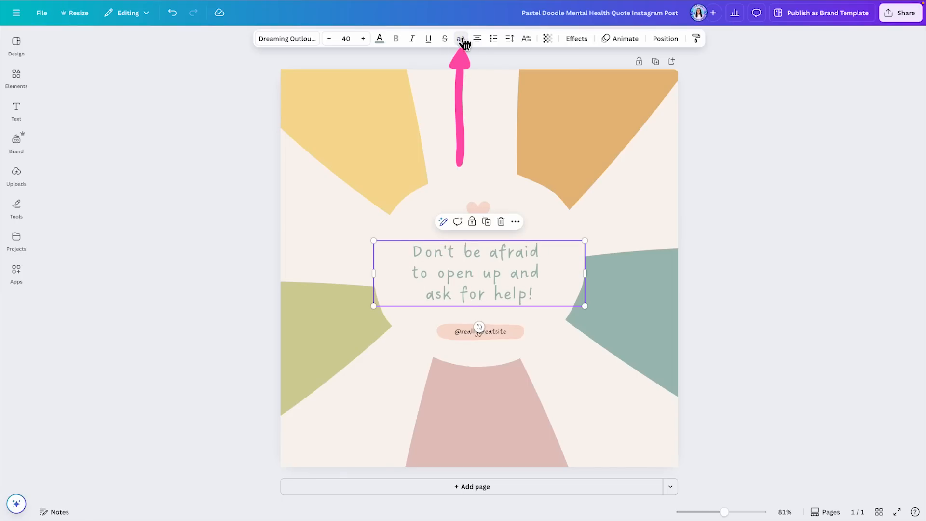
click(461, 40)
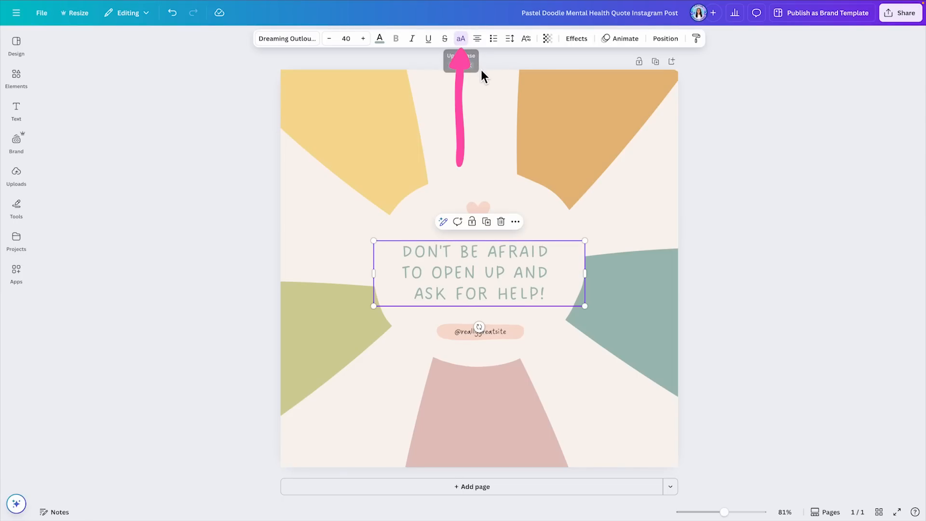
click(462, 40)
click(754, 223)
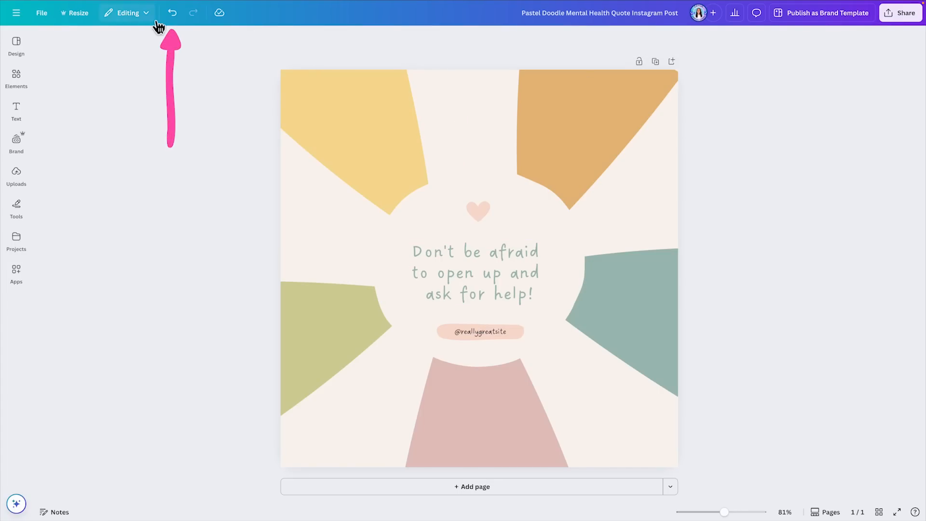
Step: Undo the last uppercase change, redo it, and undo it once more
click(175, 19)
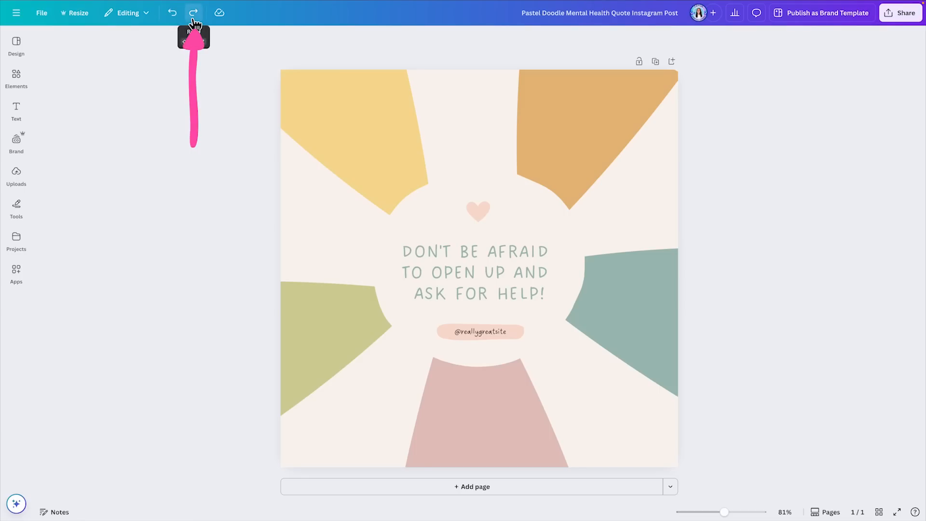
click(193, 16)
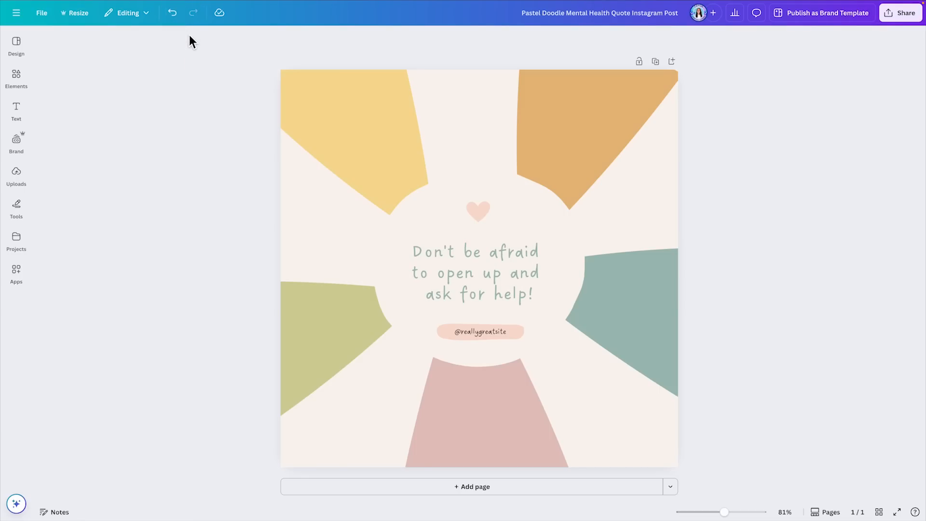
click(172, 15)
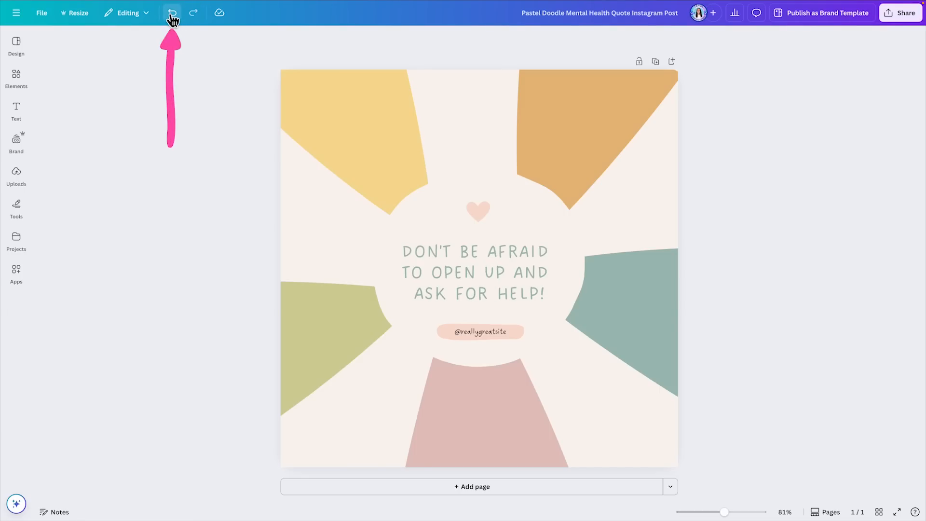
Step: Cycle the quote text's alignment through left and right and return it to centred
click(531, 302)
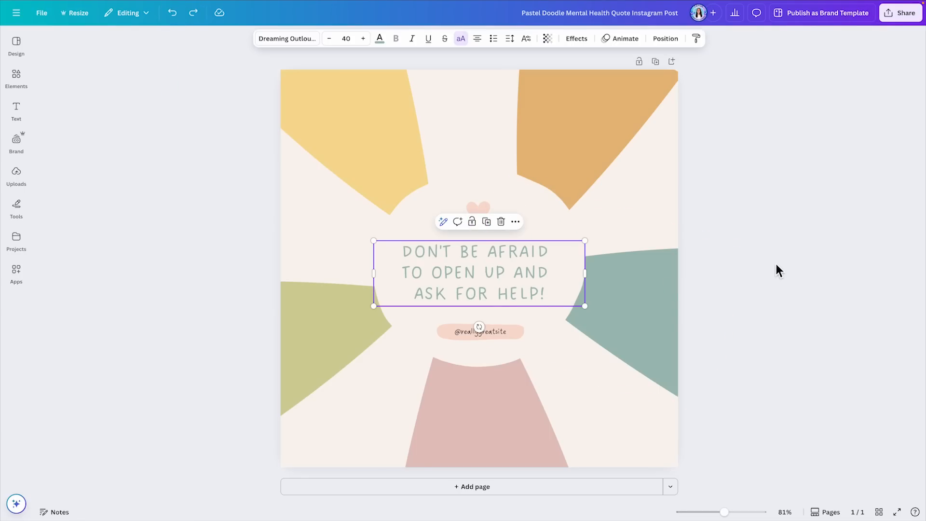
click(480, 43)
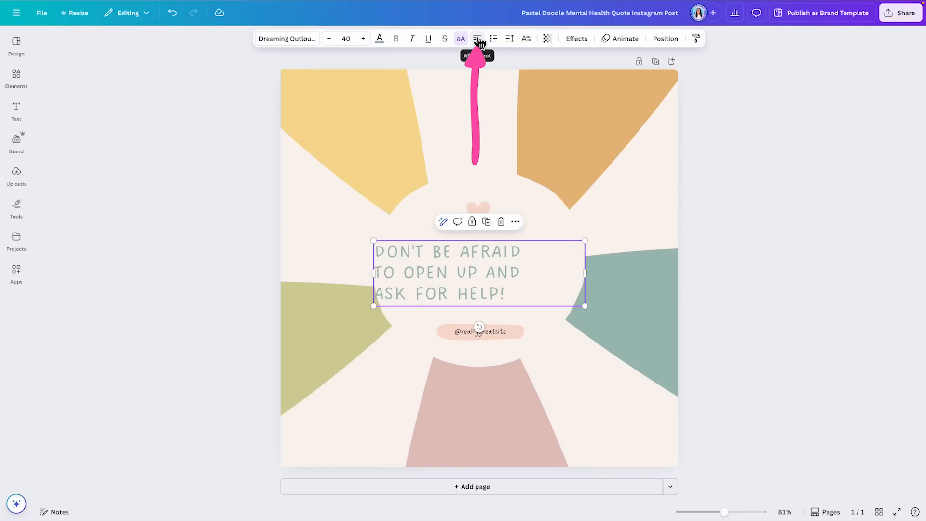
click(479, 42)
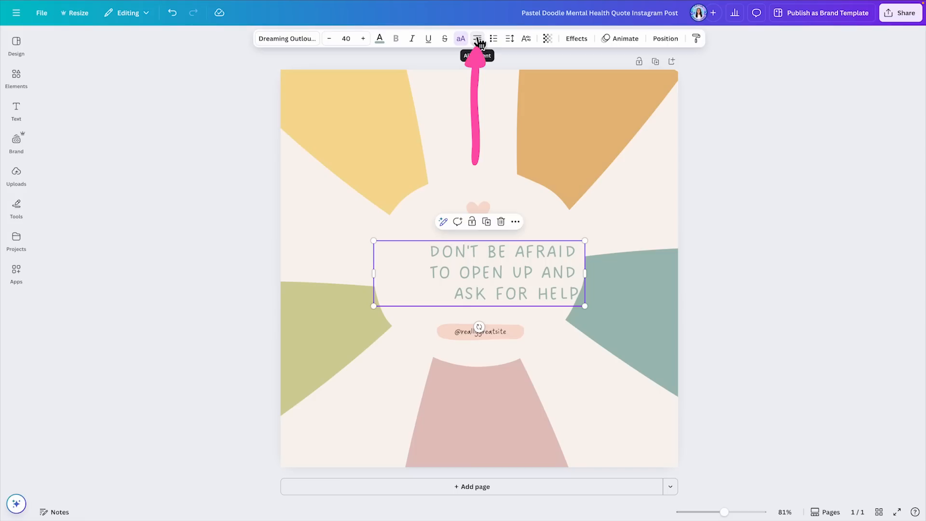
click(480, 42)
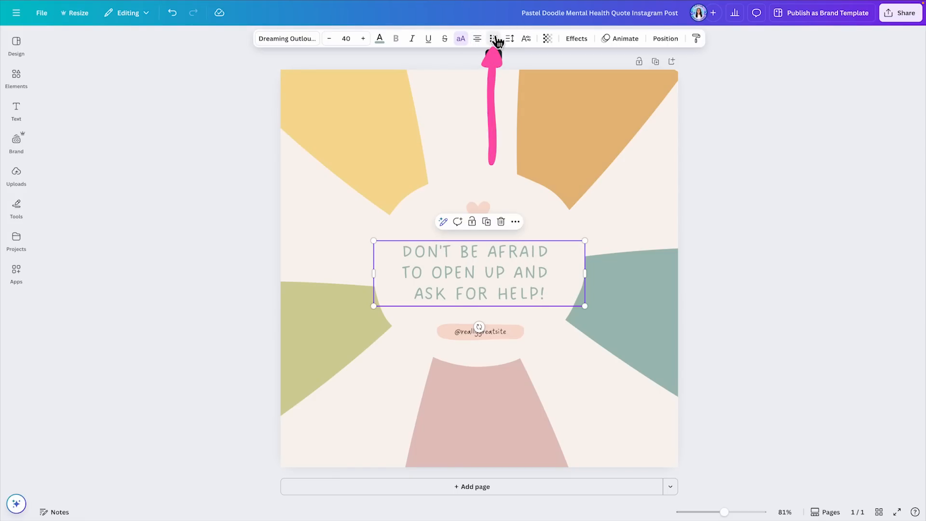
Step: Cycle the quote text through the list formats, including bullets, and return it to plain lines
click(494, 39)
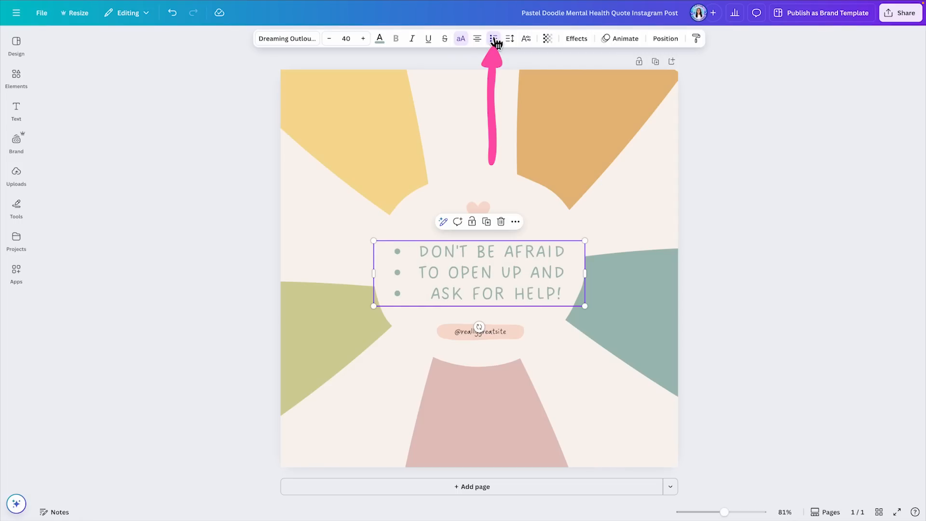
click(495, 39)
click(494, 39)
click(494, 40)
click(494, 39)
click(494, 40)
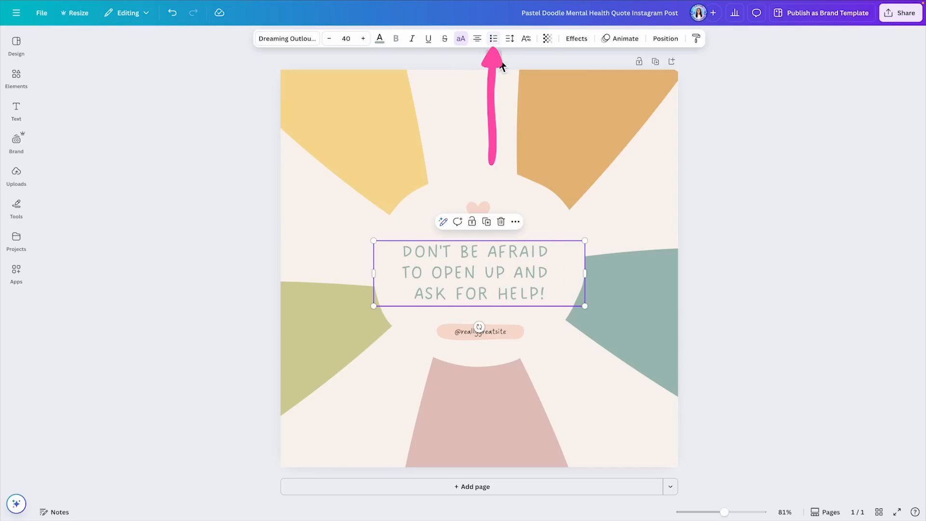
Step: Keep the quote's letter spacing at 0 and set its line spacing to 1.02
click(512, 39)
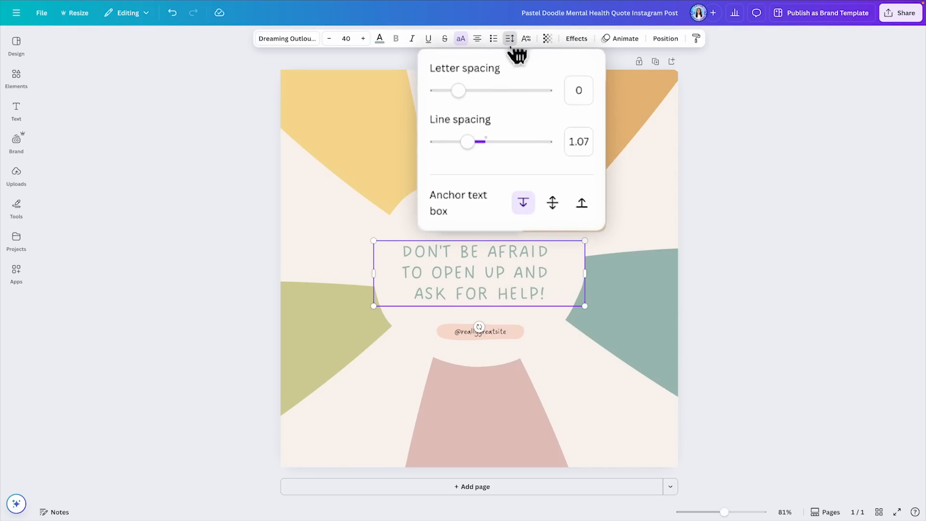
mouse_move(459, 91)
mouse_down()
mouse_move(477, 92)
mouse_move(445, 92)
mouse_move(458, 92)
mouse_up()
drag(467, 143, 465, 166)
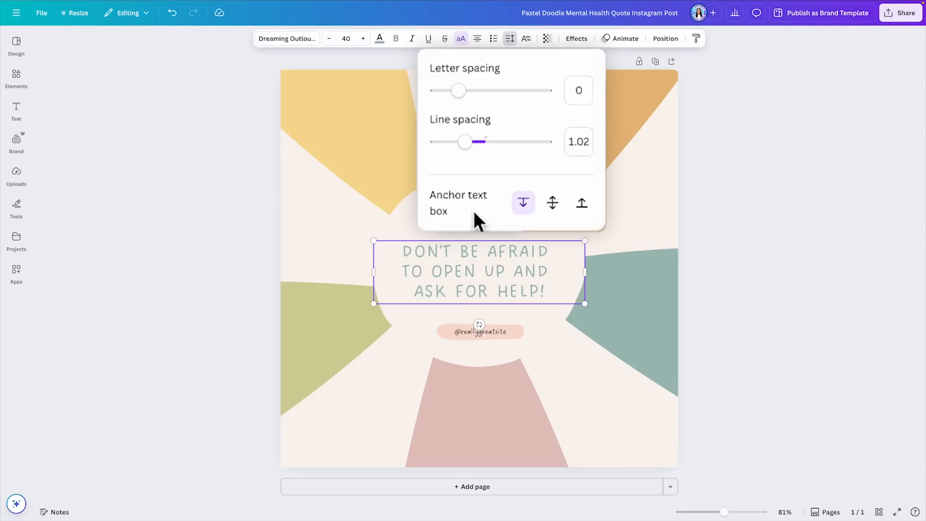
click(705, 204)
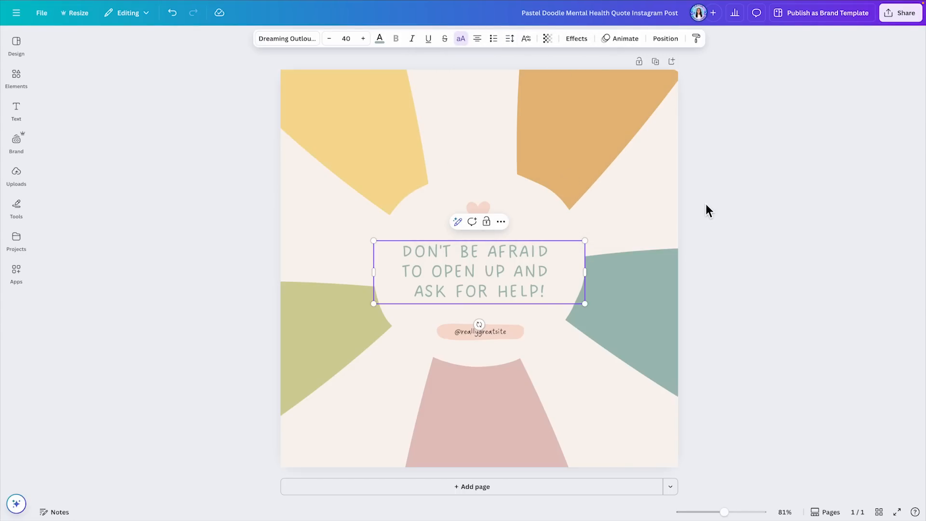
Step: Copy the whole quote, paste it after its last line, and undo the pasted duplicate
key(ctrl+a)
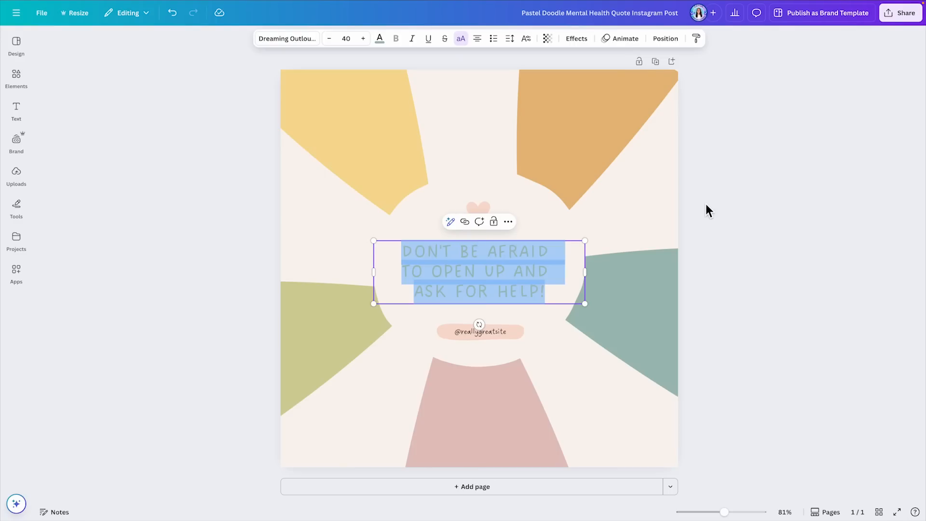
key(ctrl+c)
click(550, 292)
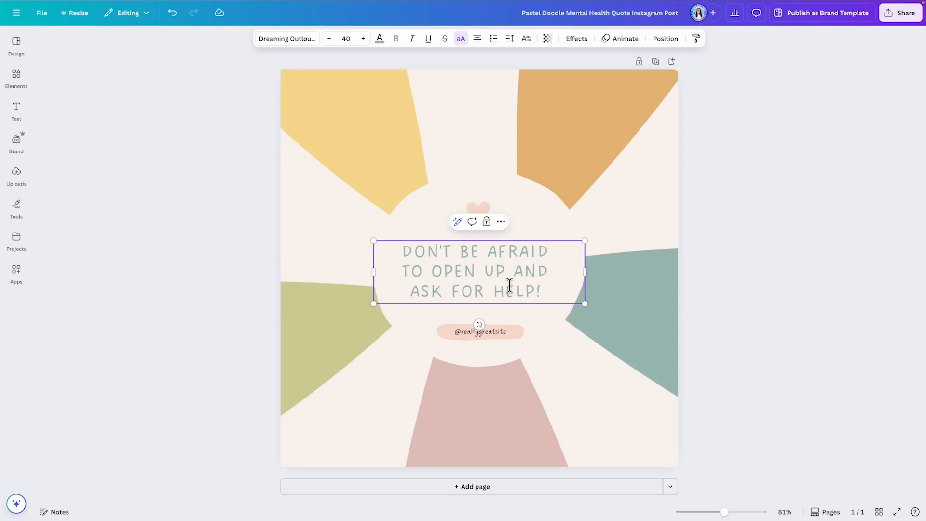
key(ctrl+v)
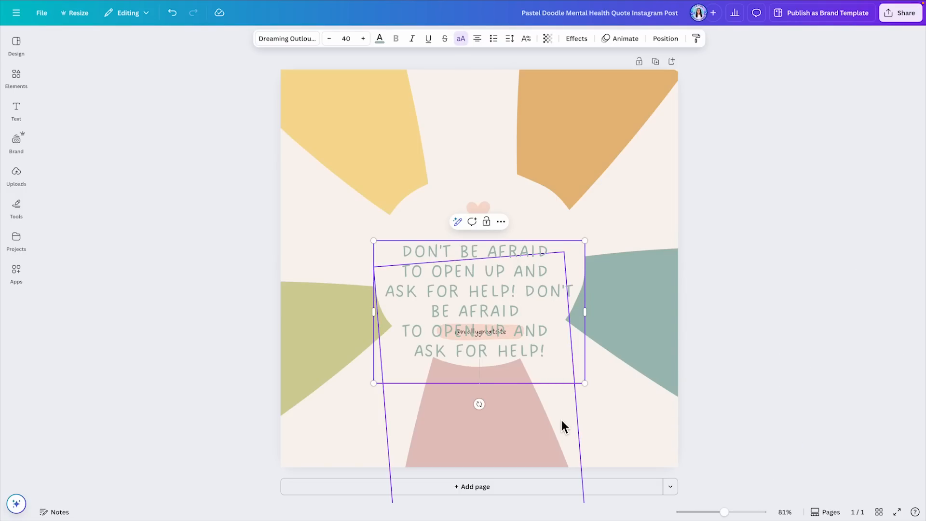
click(511, 41)
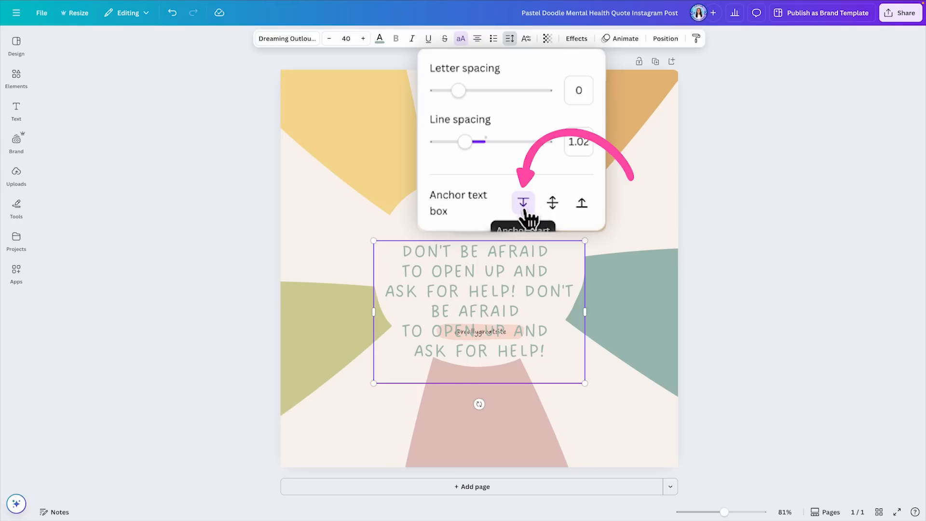
click(553, 202)
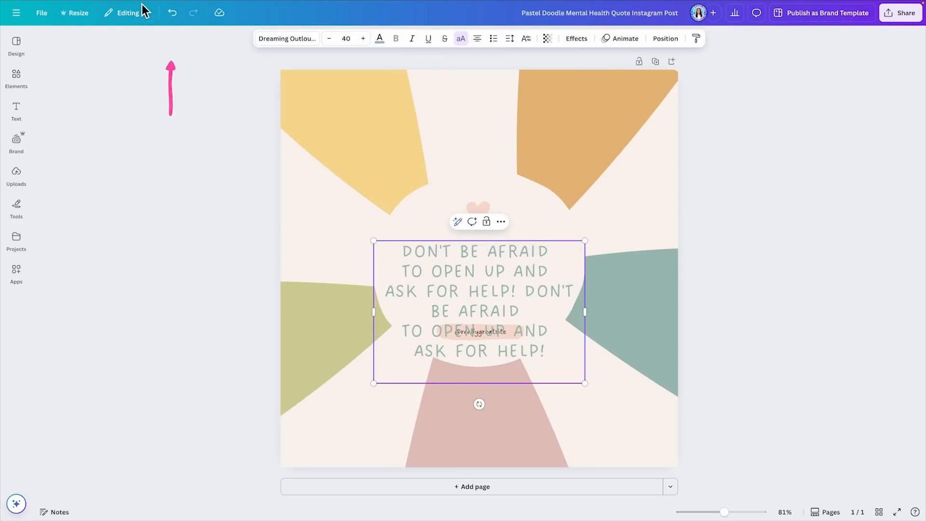
click(181, 18)
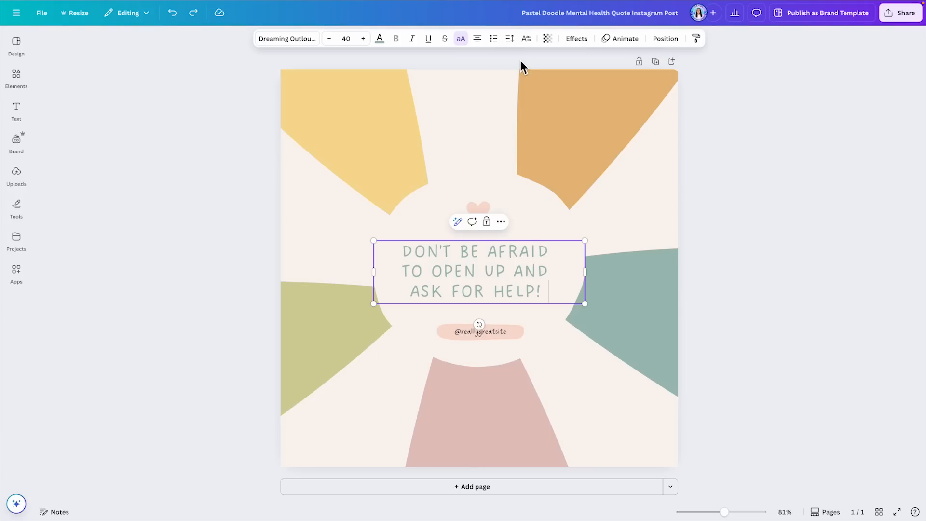
Step: Anchor the quote's text box in the middle, paste the copied quote at its end, and undo the paste
click(510, 38)
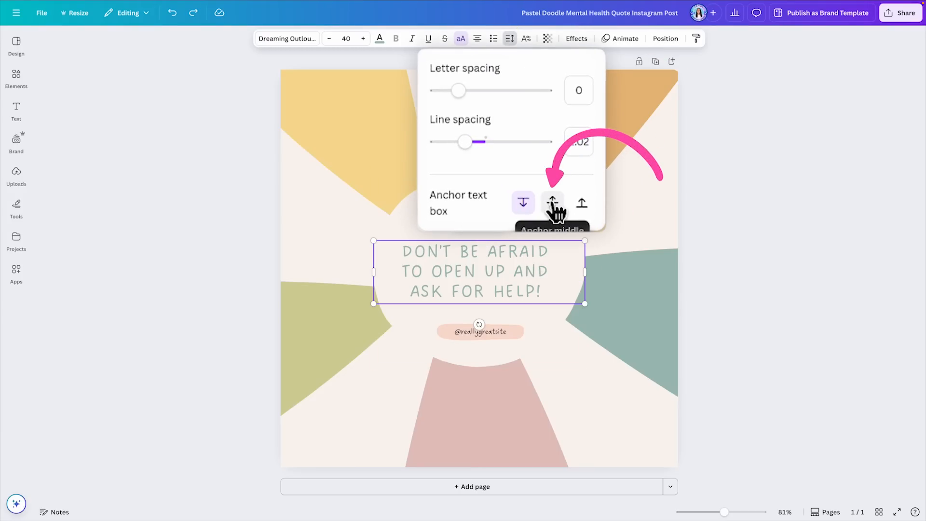
click(538, 161)
click(557, 293)
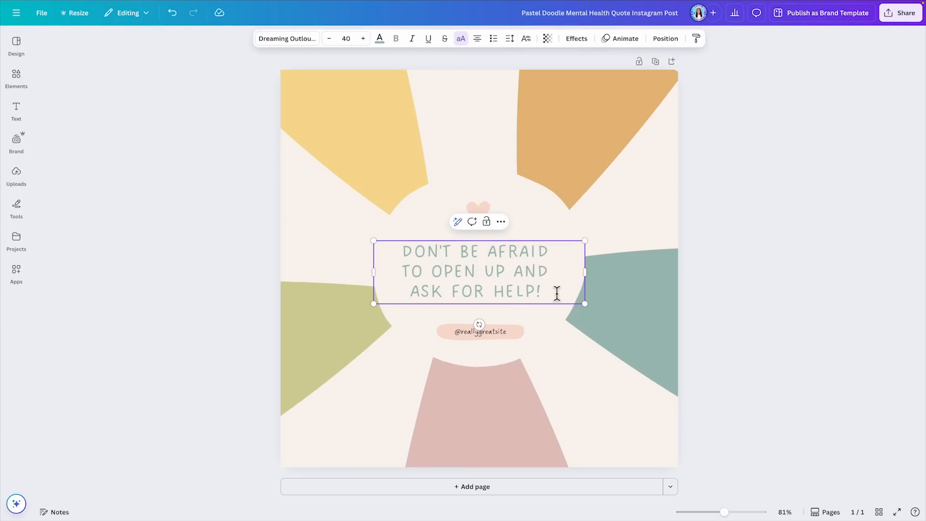
key(ctrl+v)
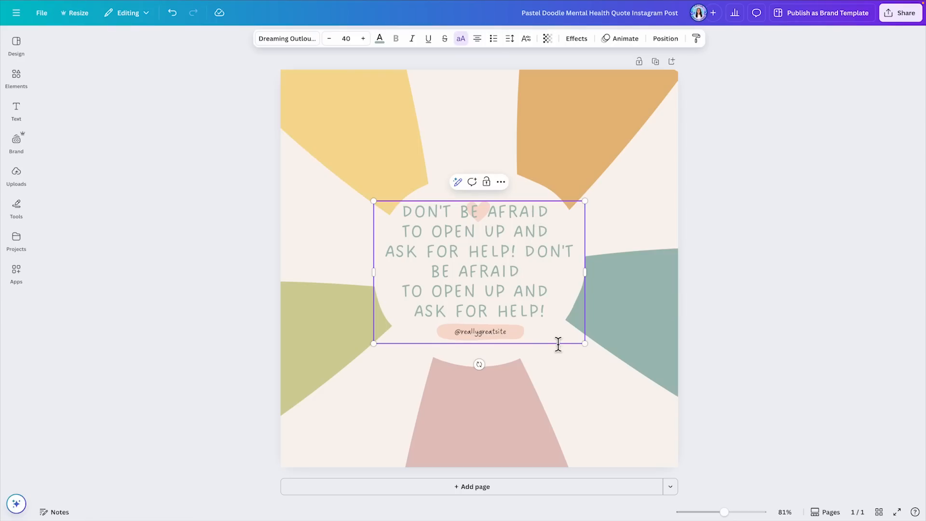
click(172, 13)
Step: Anchor the quote's text box at its bottom edge and paste the copied quote after the last line
click(509, 38)
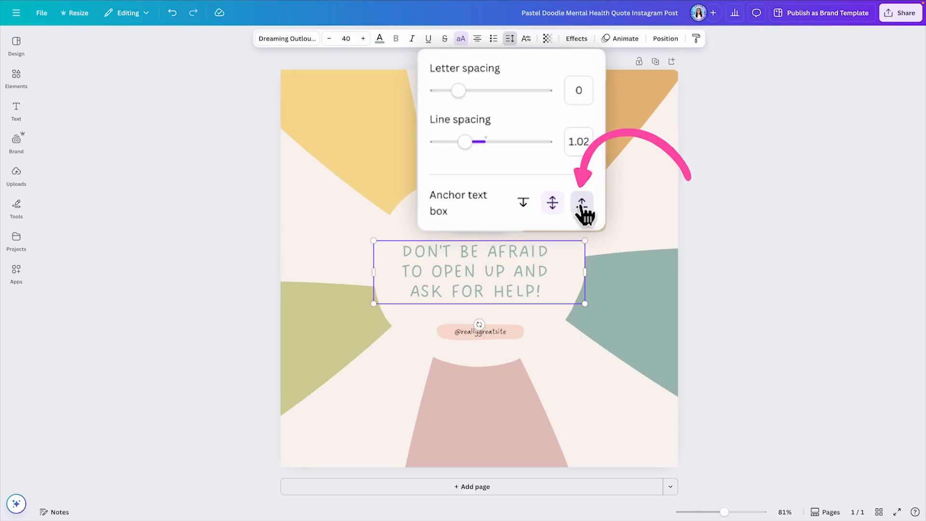
click(582, 203)
click(565, 292)
key(ctrl+v)
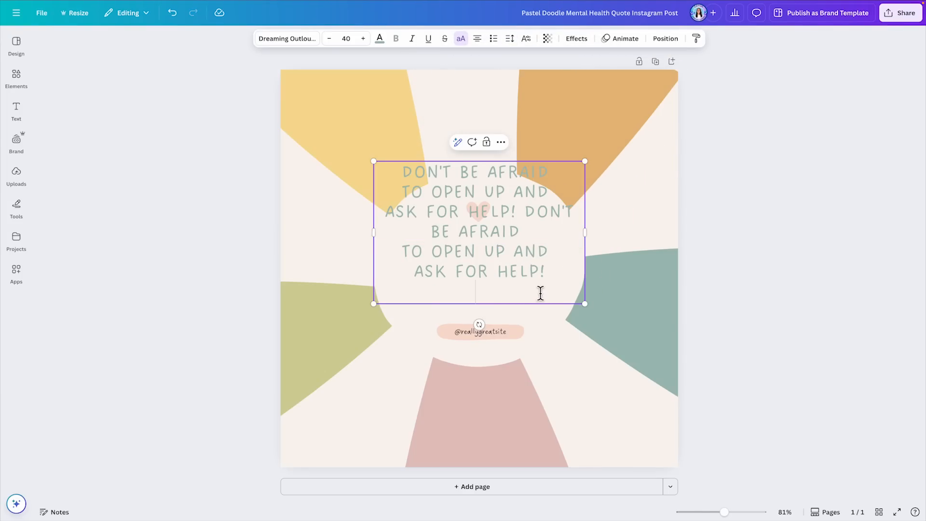
Step: Undo the pasted duplicate of the quote, anchor its text box in the middle, and deselect it
key(ctrl+z)
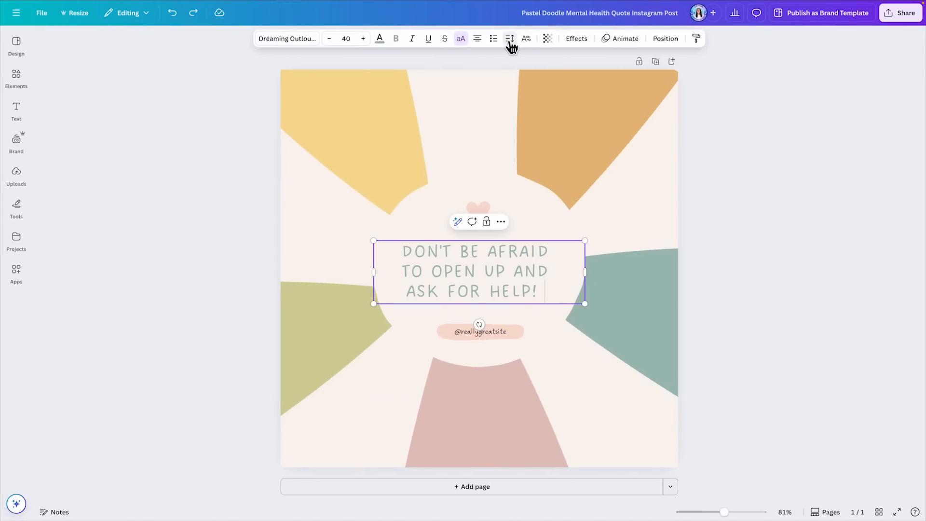
click(510, 39)
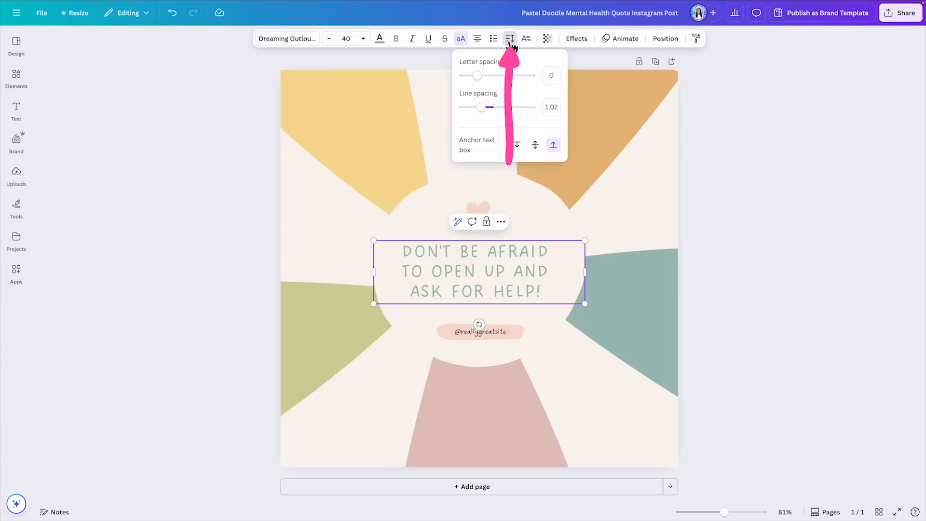
click(535, 145)
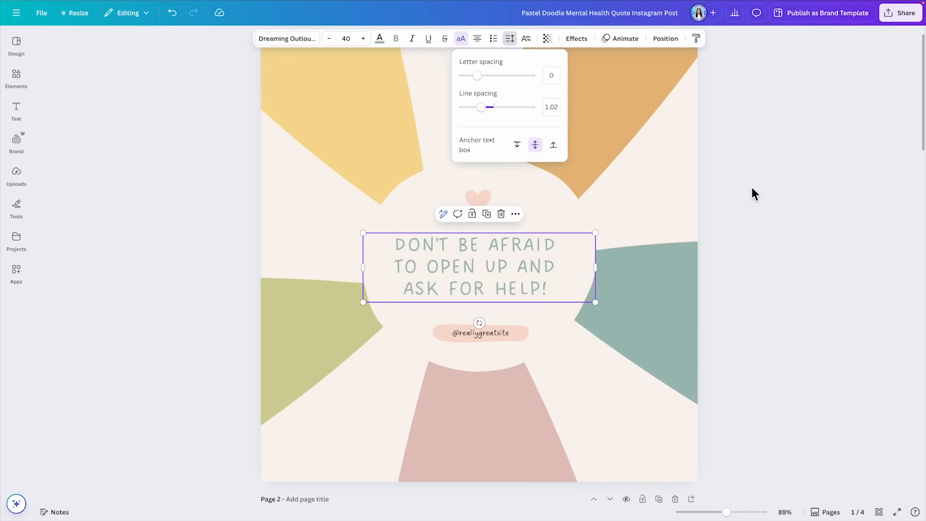
click(751, 187)
click(822, 342)
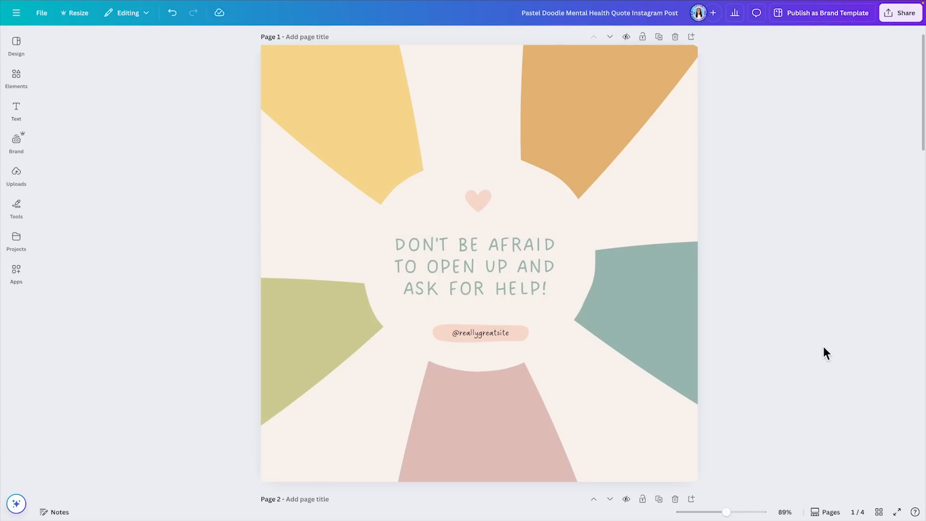
Step: On page 2, format the 2 in the plain "m2" text as superscript
scroll(820, 349, down, 6)
scroll(820, 349, down, 3)
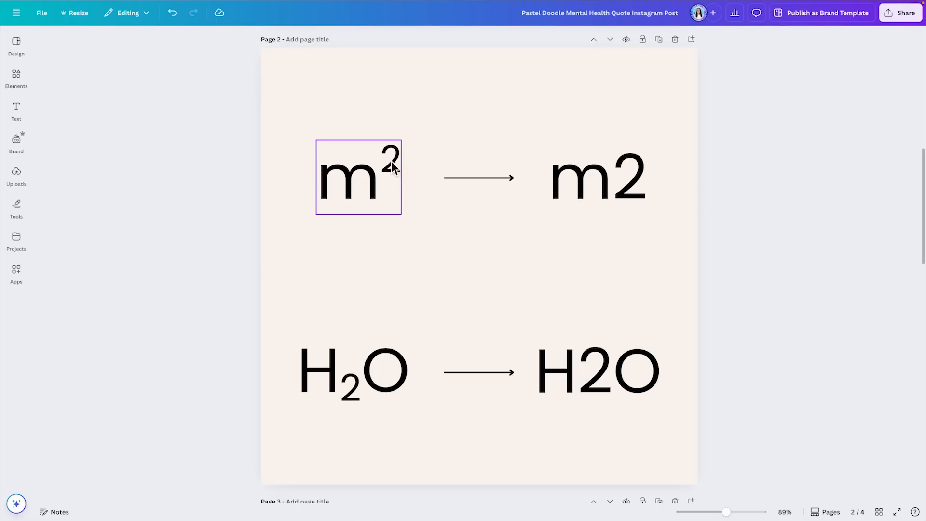
click(600, 182)
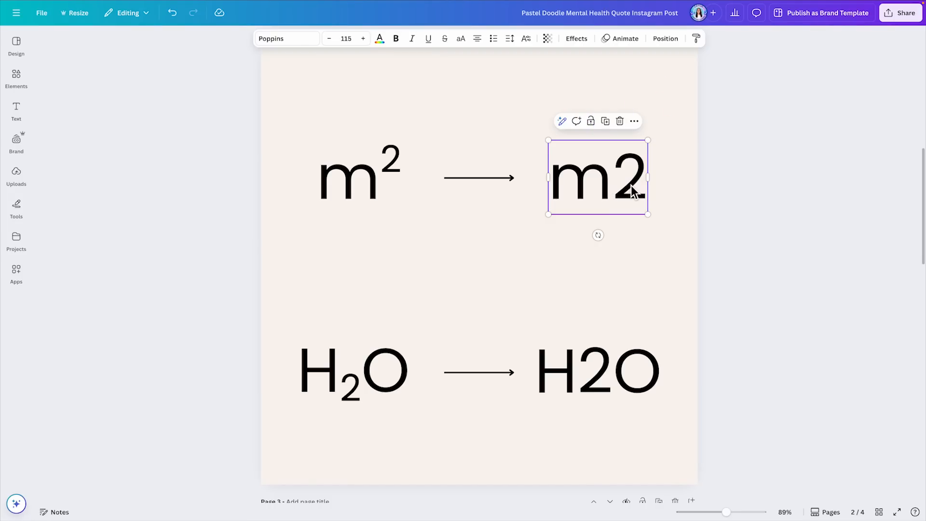
click(615, 184)
drag(613, 183, 641, 187)
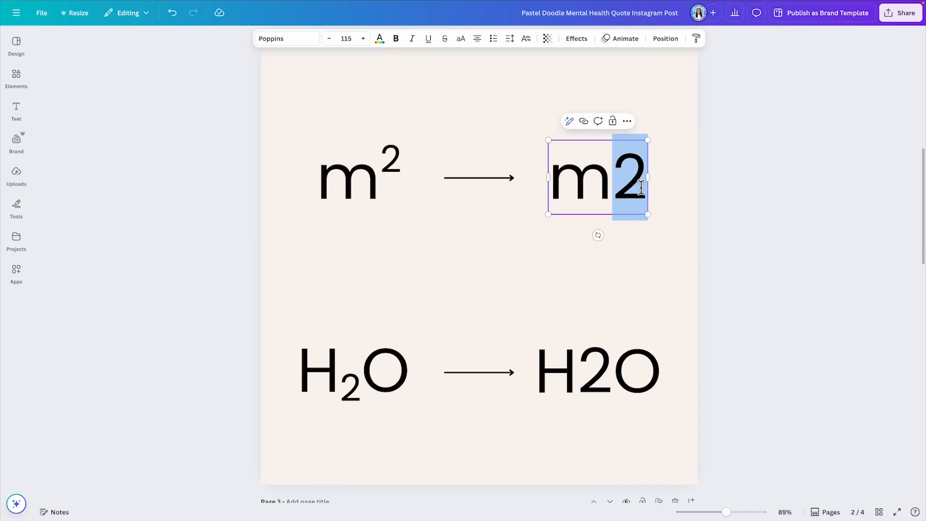
click(527, 41)
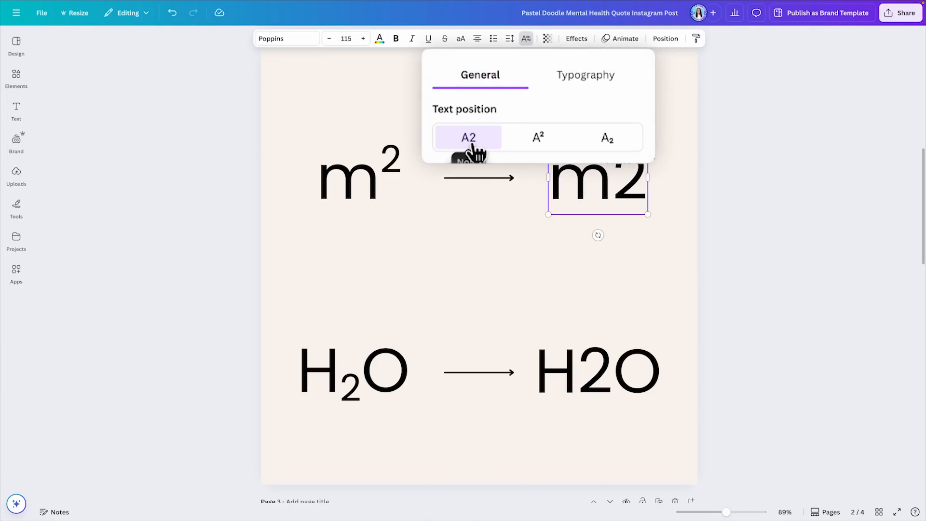
click(533, 140)
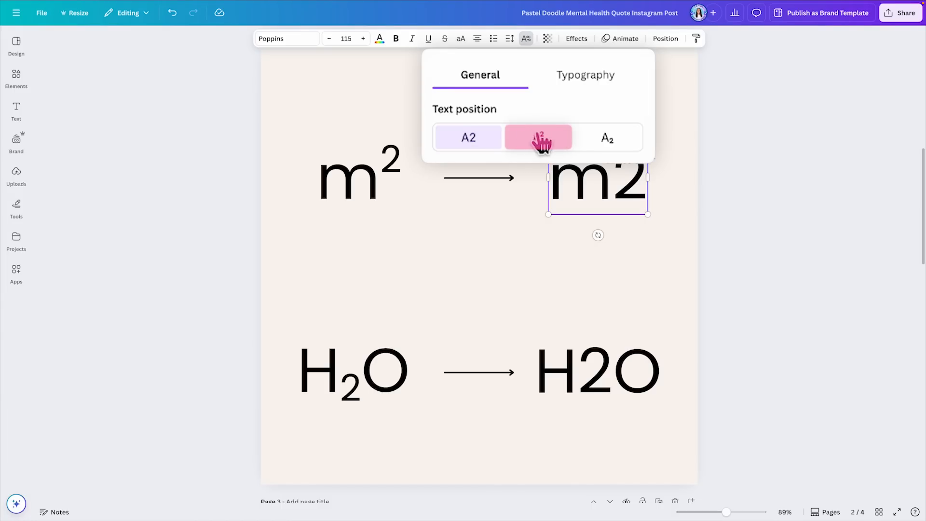
click(538, 145)
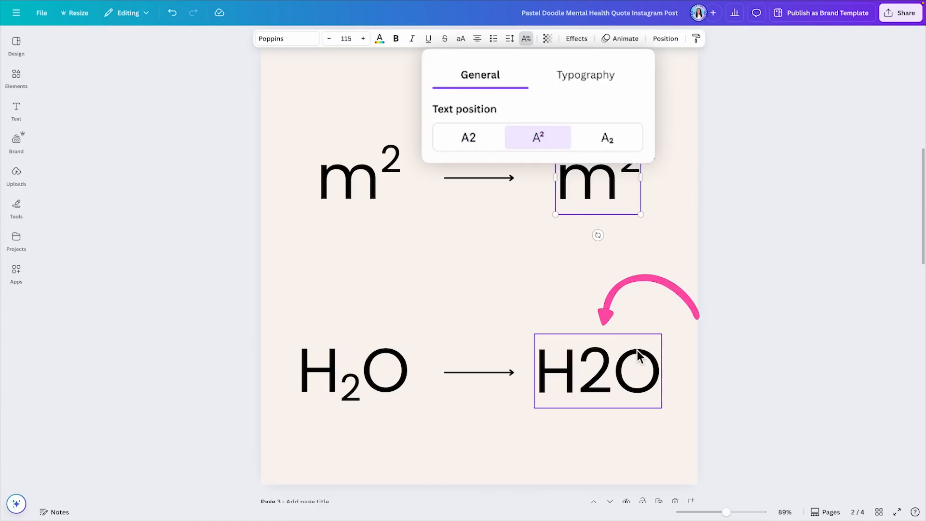
Step: Format the 2 in the plain "H2O" text as subscript
click(620, 384)
drag(611, 381, 581, 381)
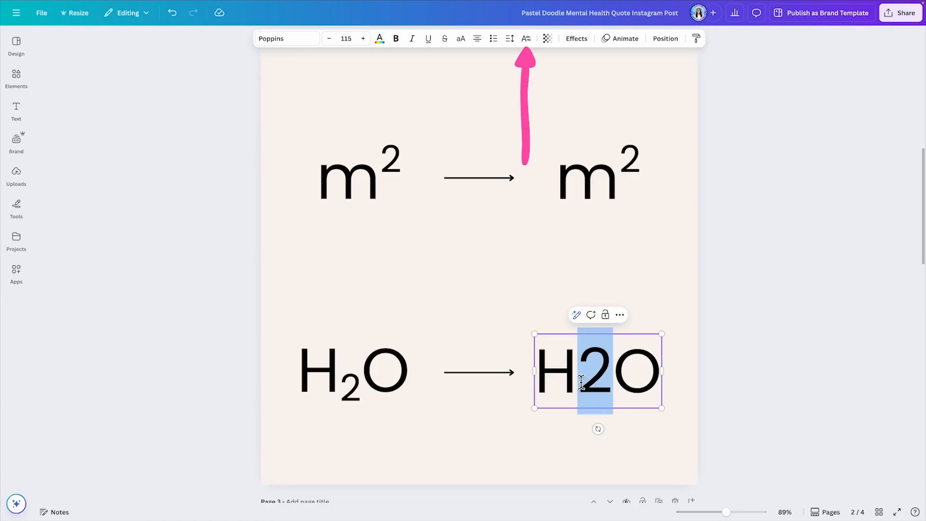
click(526, 39)
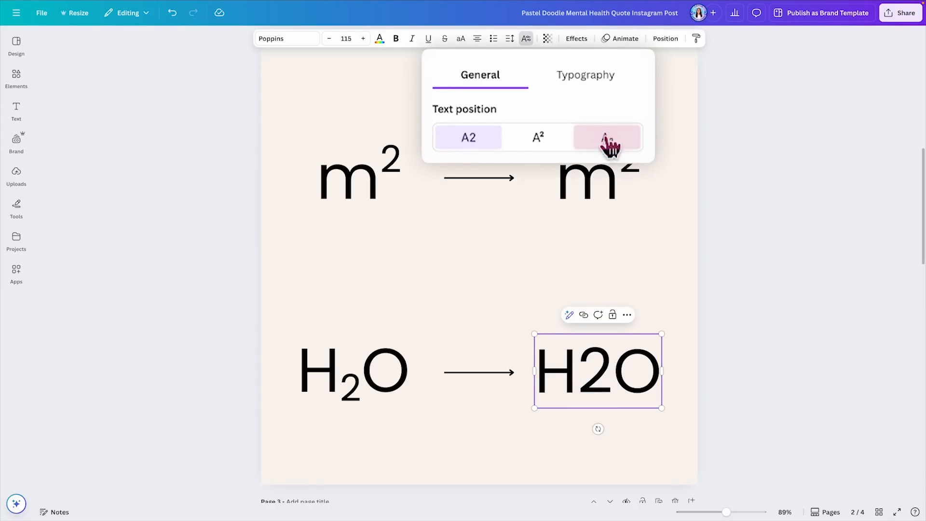
click(622, 151)
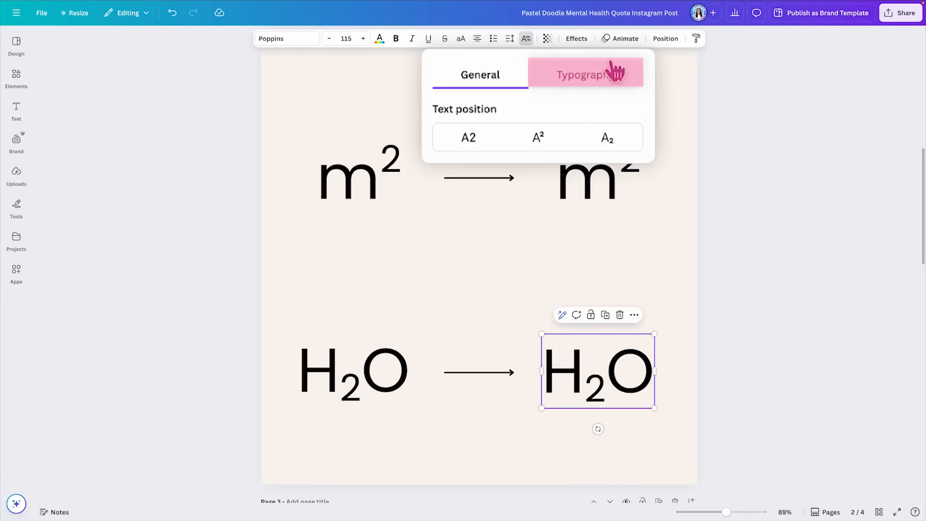
Step: Turn on kerning for the word "WALK" on page 3, switching it off and on again to compare the letter spacing
click(614, 81)
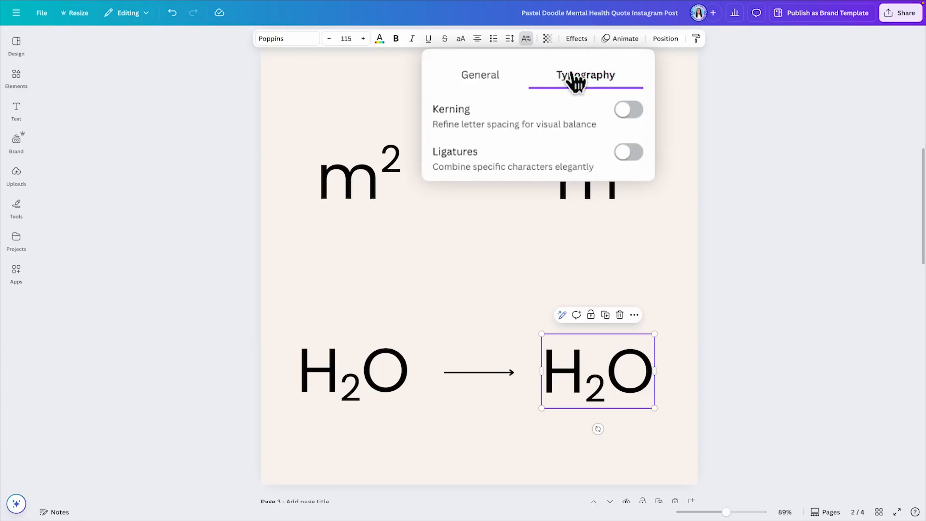
scroll(717, 157, up, 1)
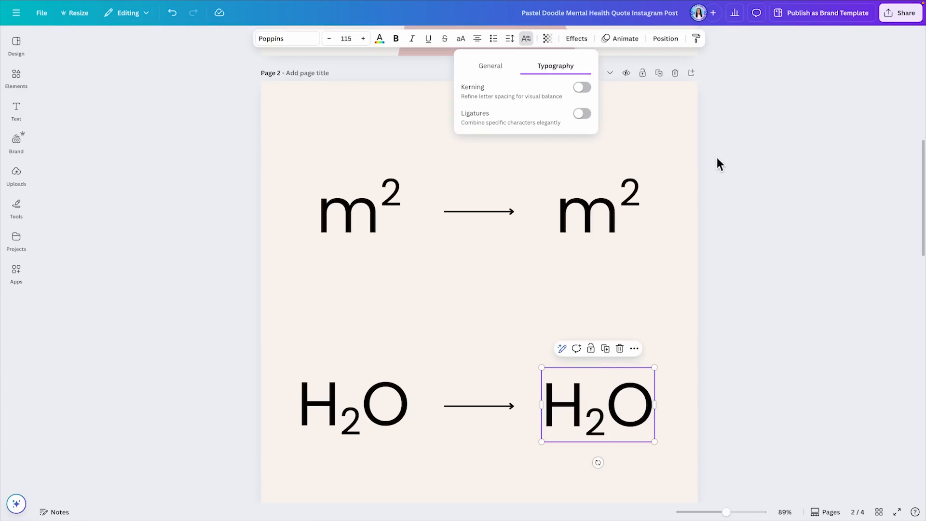
scroll(716, 157, down, 7)
scroll(716, 158, down, 3)
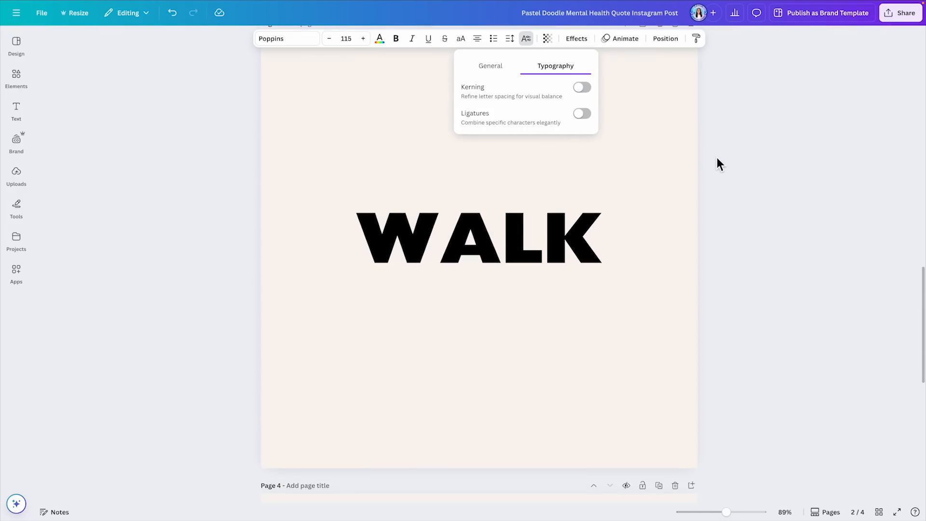
click(555, 222)
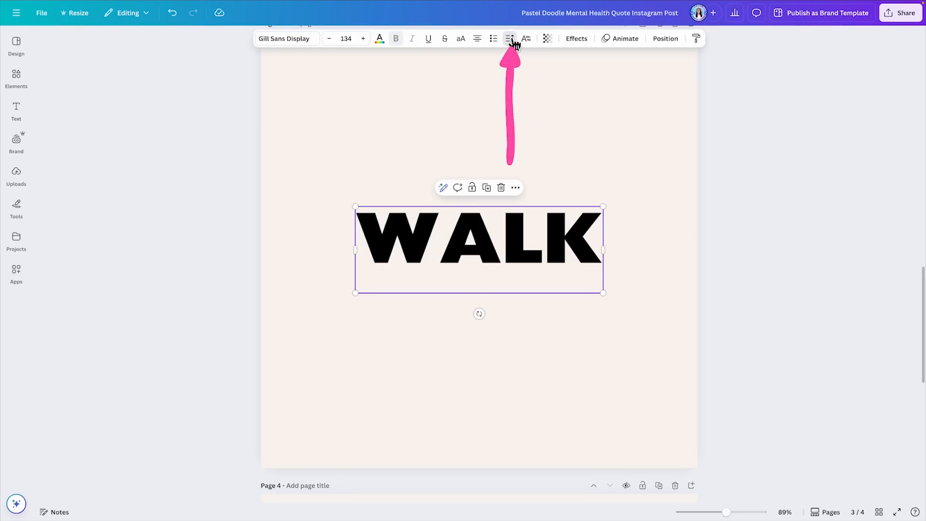
click(509, 38)
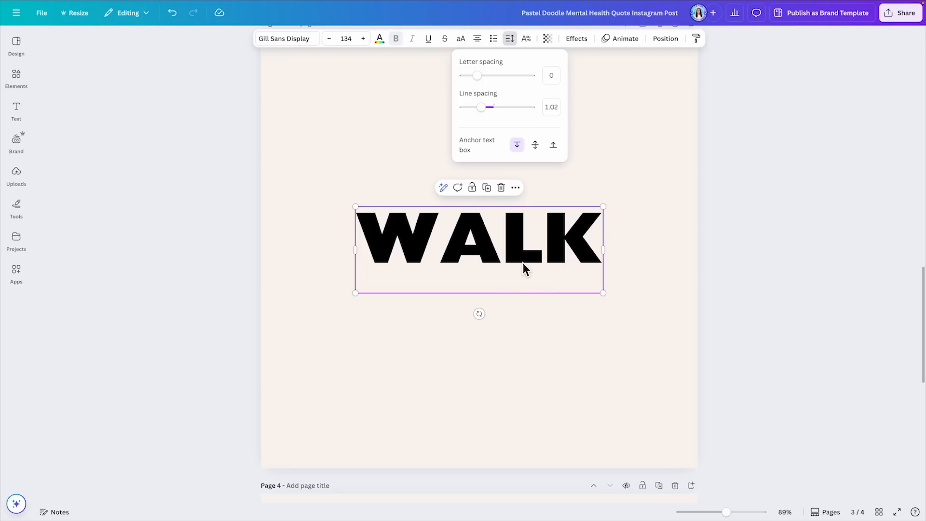
click(526, 39)
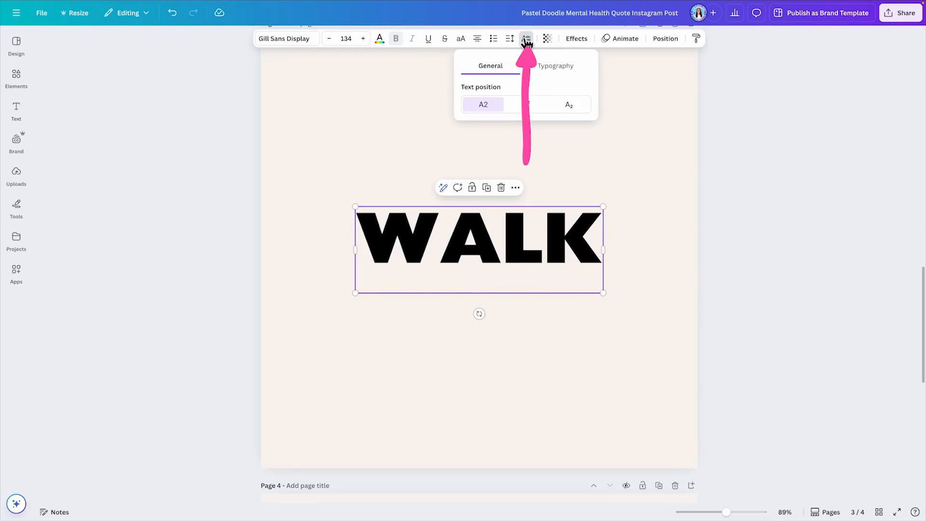
click(555, 67)
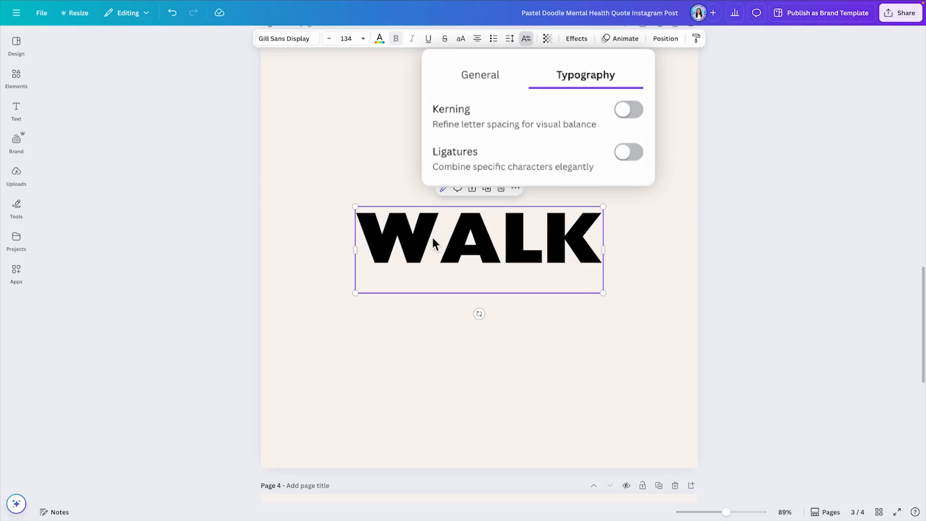
click(628, 112)
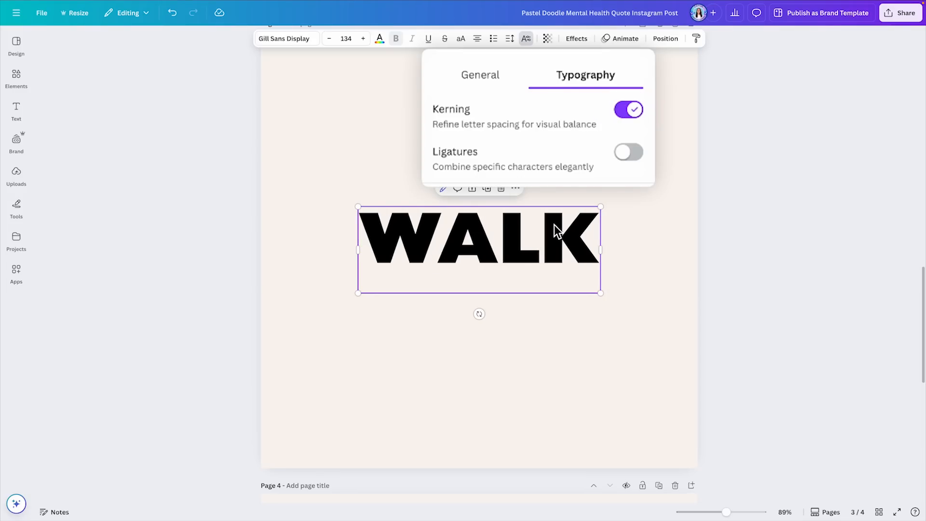
click(627, 111)
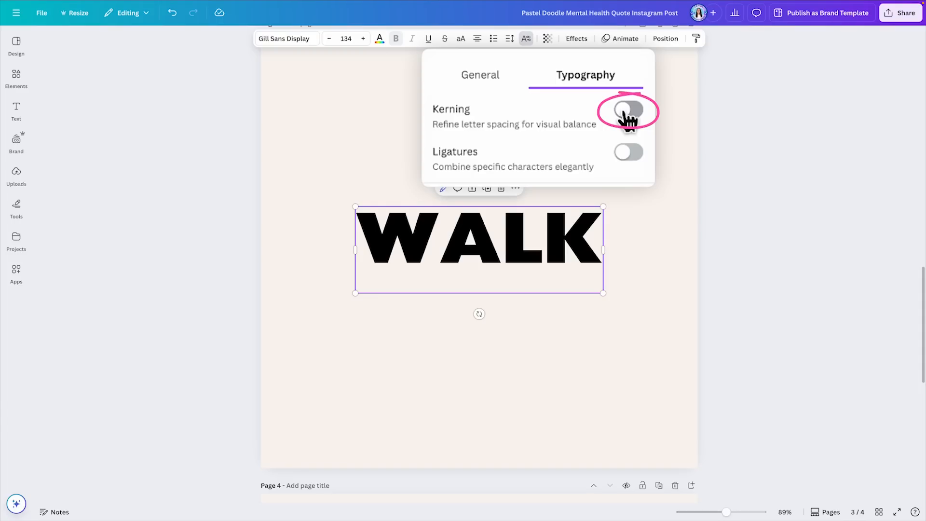
click(627, 113)
Step: Turn on ligatures for the word "fine" on page 4, switching them off and on again to compare the letter shapes
scroll(581, 92, up, 1)
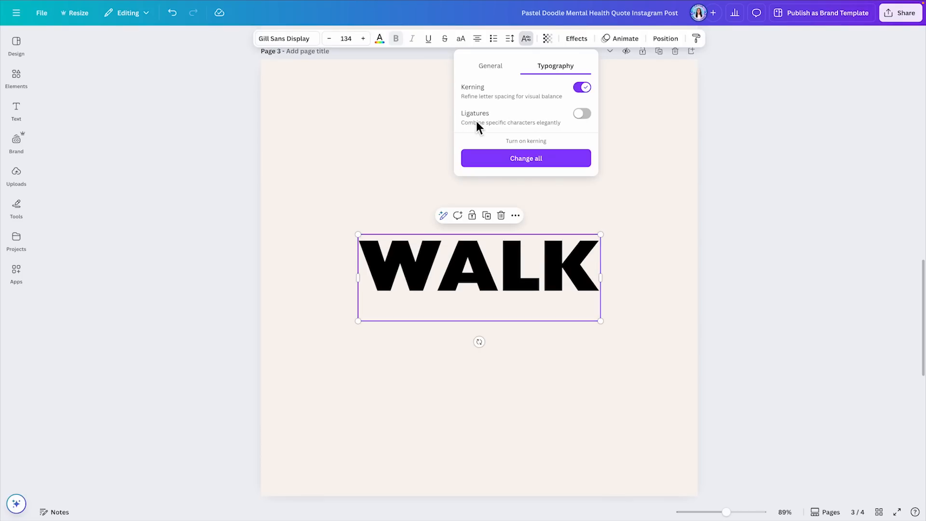
scroll(780, 224, down, 10)
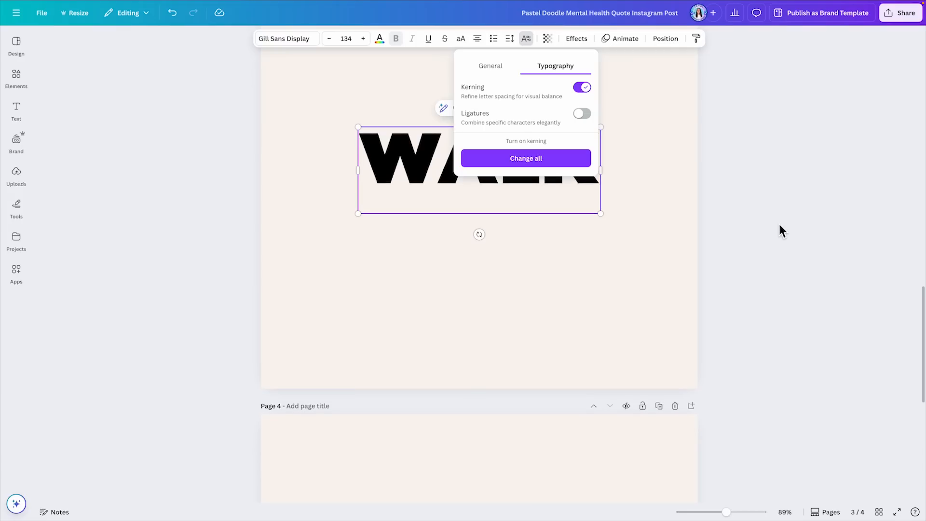
scroll(778, 228, down, 1)
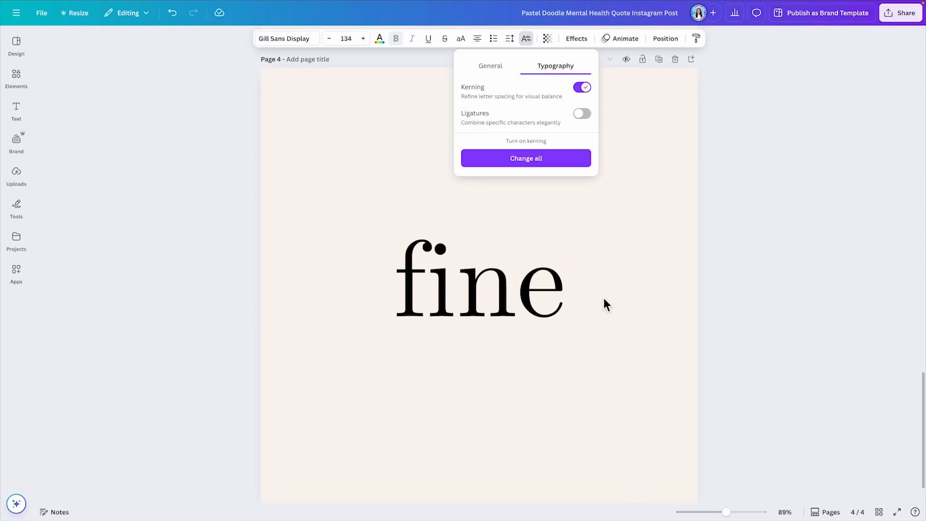
click(525, 283)
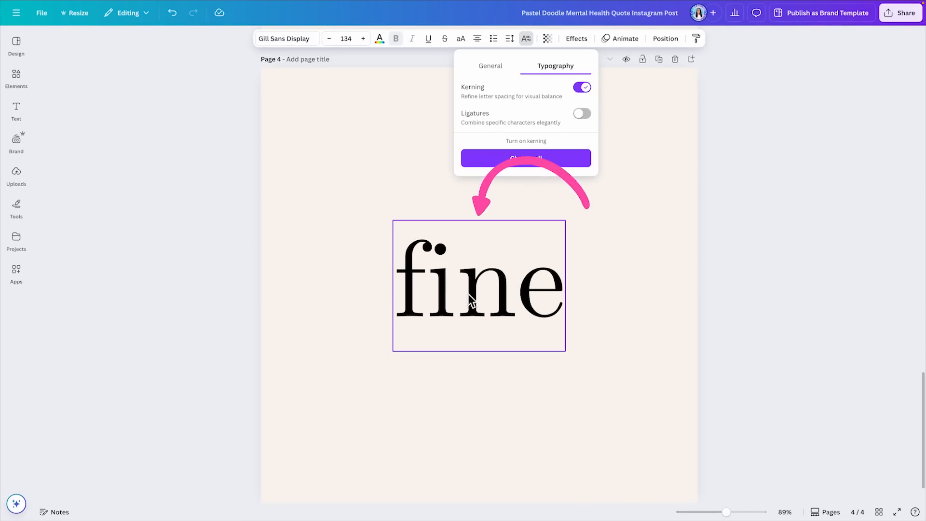
click(527, 39)
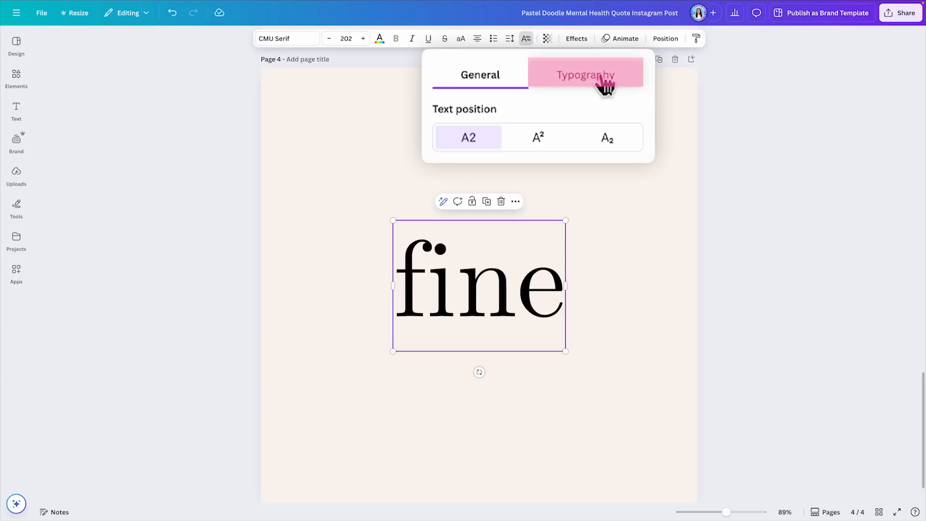
click(603, 83)
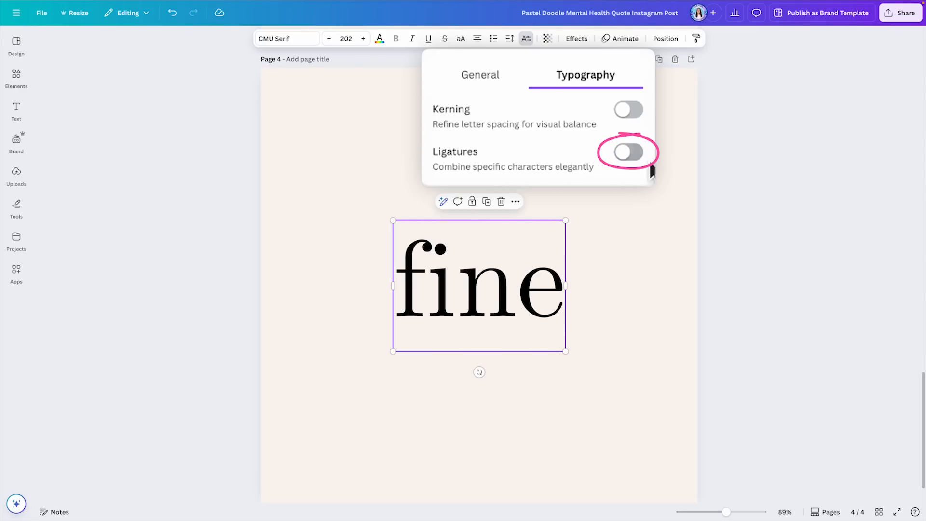
click(633, 153)
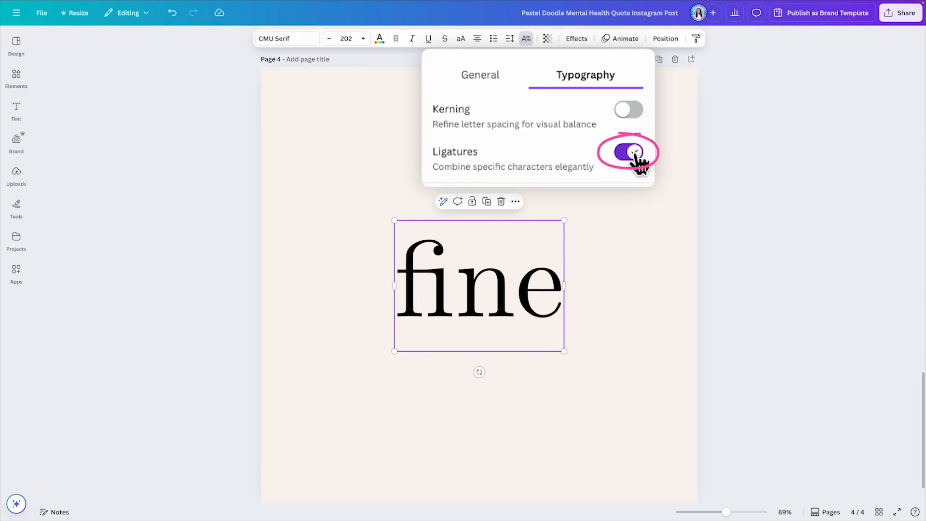
click(630, 154)
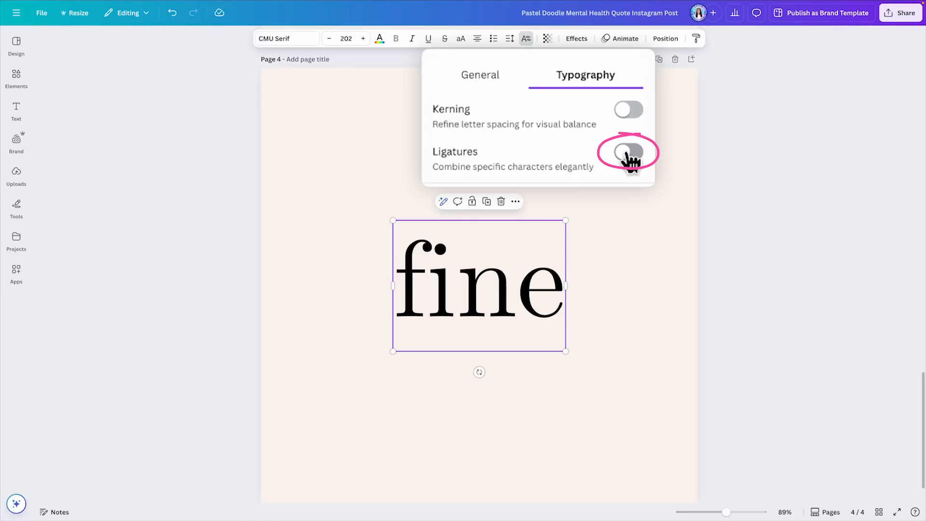
click(628, 154)
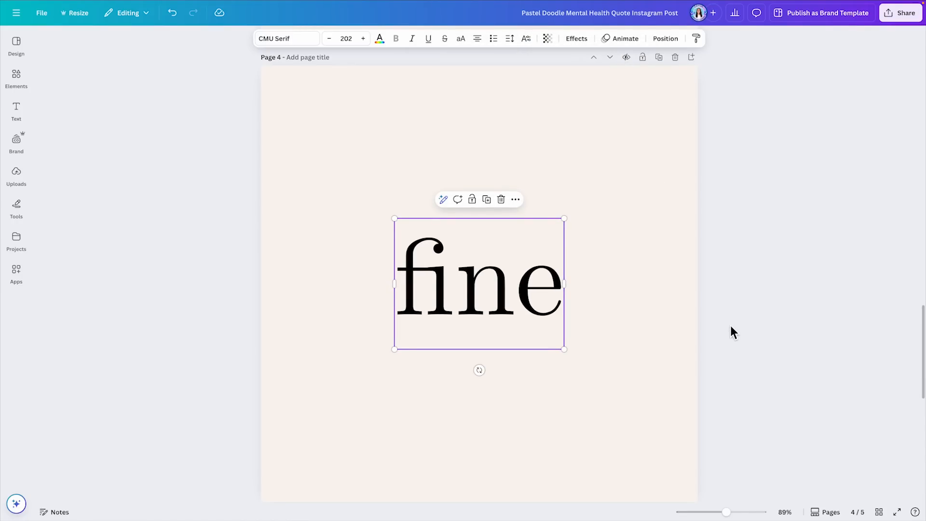
Step: Turn on ligatures for the word "affition" on page 5
scroll(730, 326, down, 9)
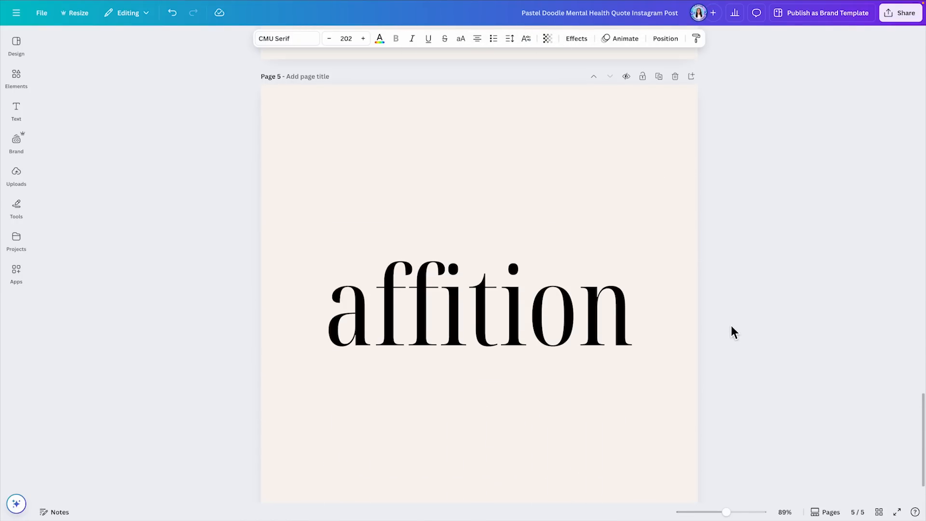
scroll(731, 325, down, 1)
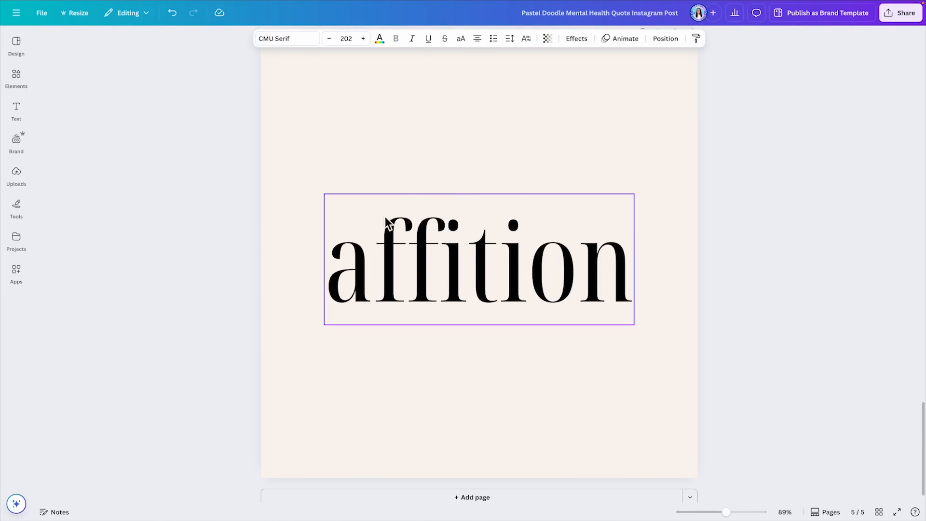
click(611, 248)
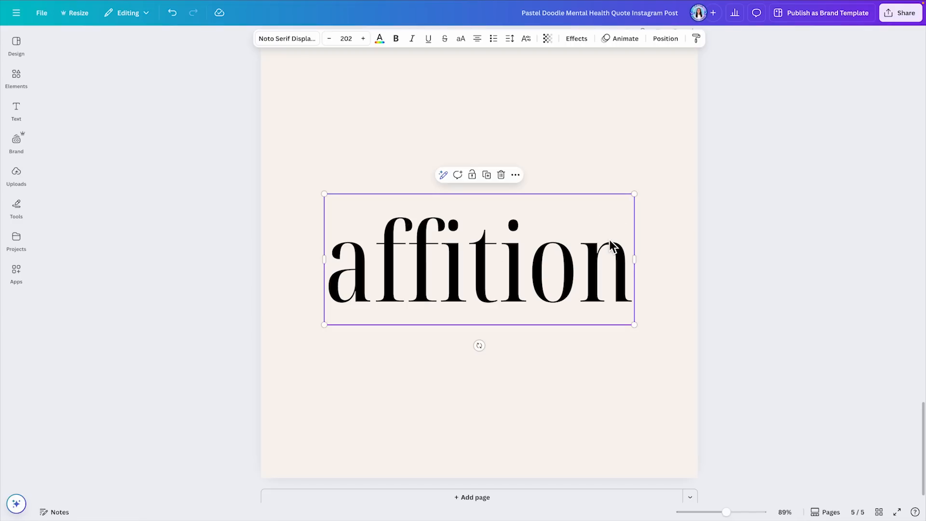
click(525, 38)
click(562, 71)
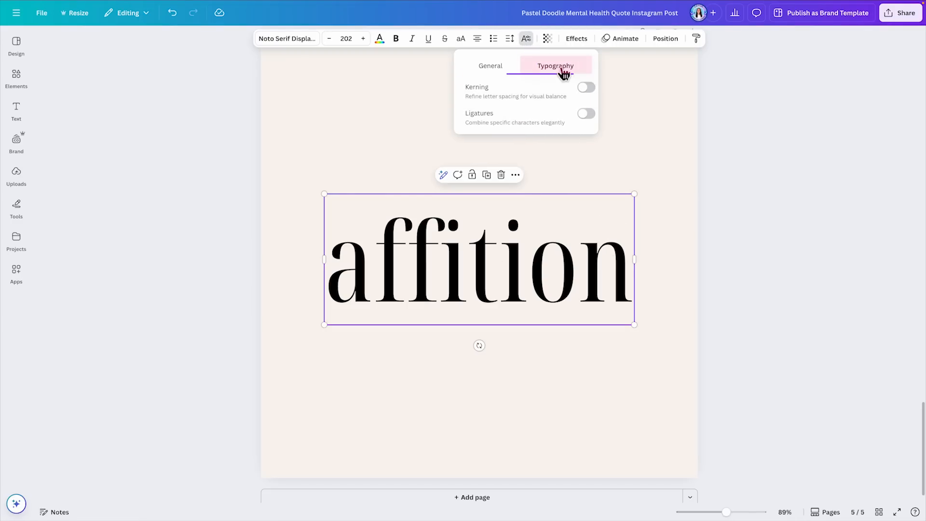
click(590, 116)
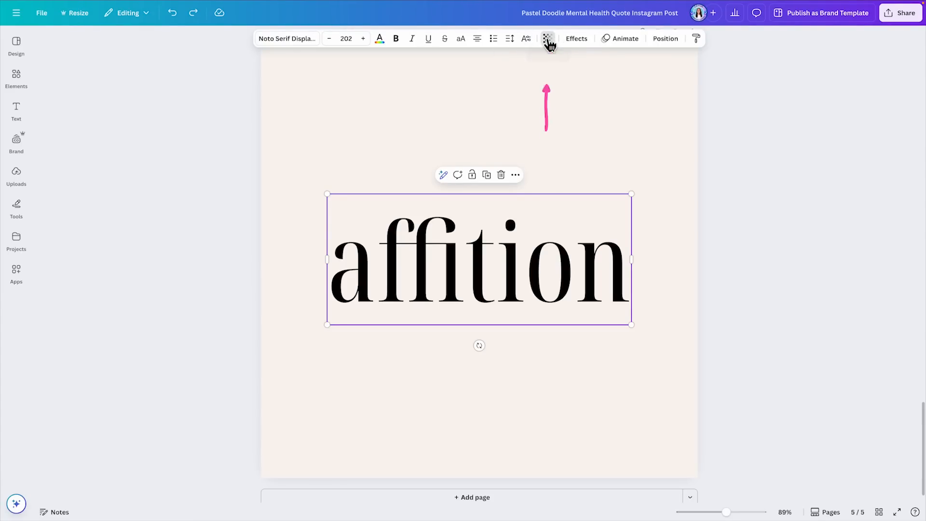
Step: Try a transparency of 18 on the word "affition"
click(548, 40)
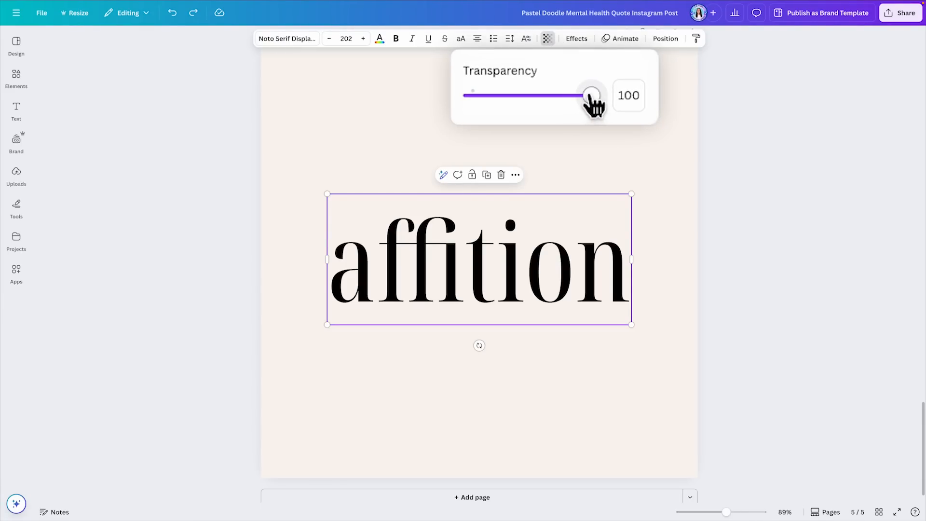
drag(592, 99, 495, 114)
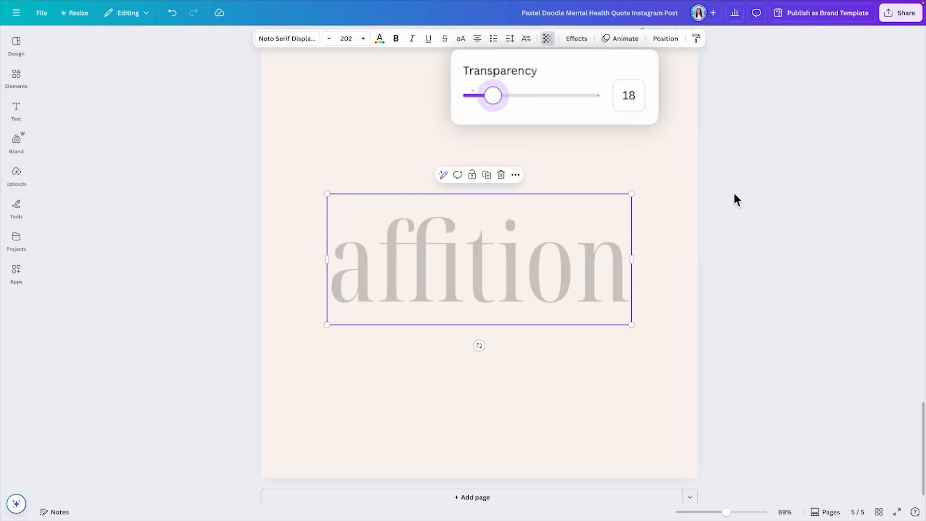
key(Escape)
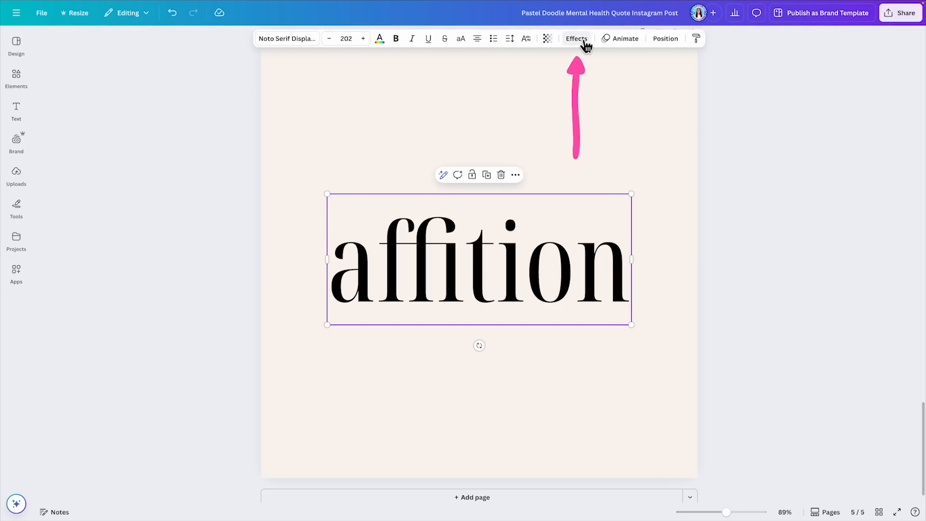
Step: Try the Shadow, Lift, Hollow, Splice, Outline, Echo, Glitch and Neon effect styles one after another on the word "affition"
click(580, 41)
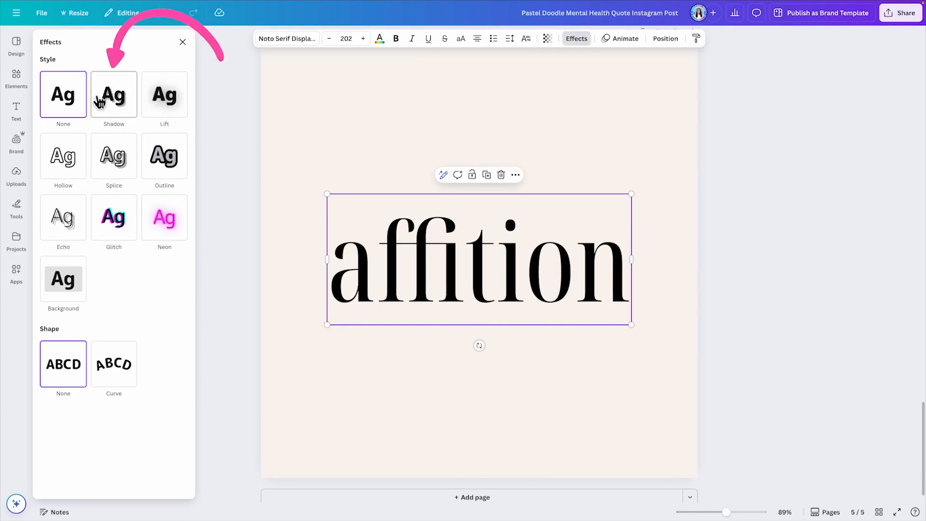
click(116, 98)
click(159, 99)
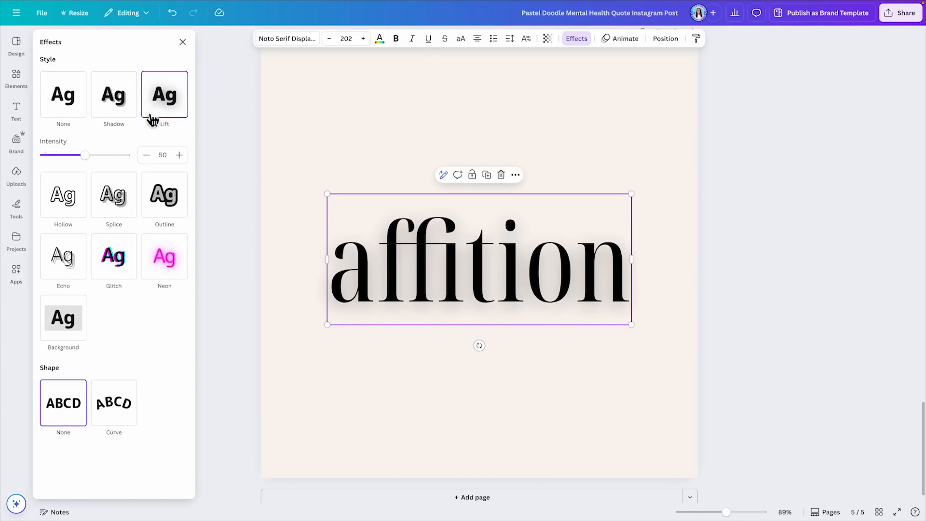
click(68, 197)
click(114, 155)
click(172, 161)
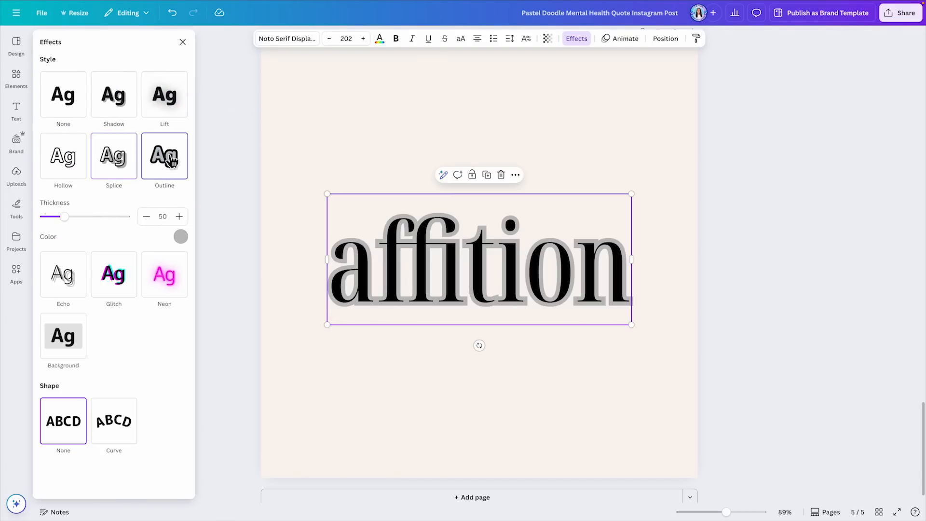
click(65, 275)
click(117, 222)
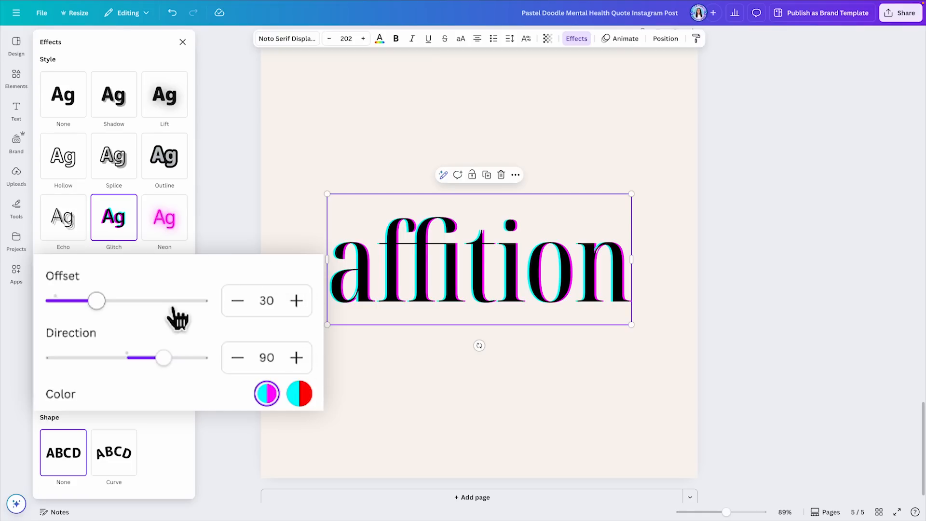
click(174, 221)
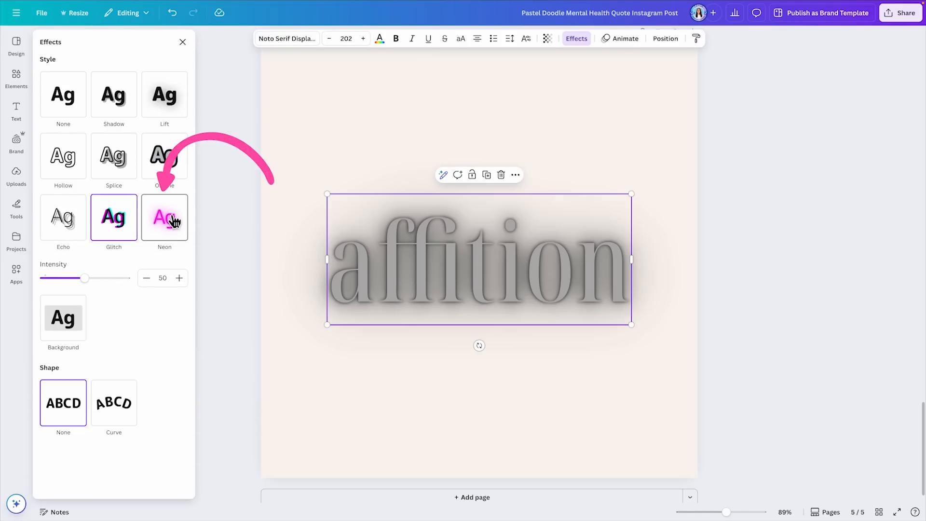
Step: Apply the Background effect to "affition" with roundness 12, spread 16 and transparency 80
click(70, 316)
drag(114, 349, 70, 354)
drag(120, 415, 76, 419)
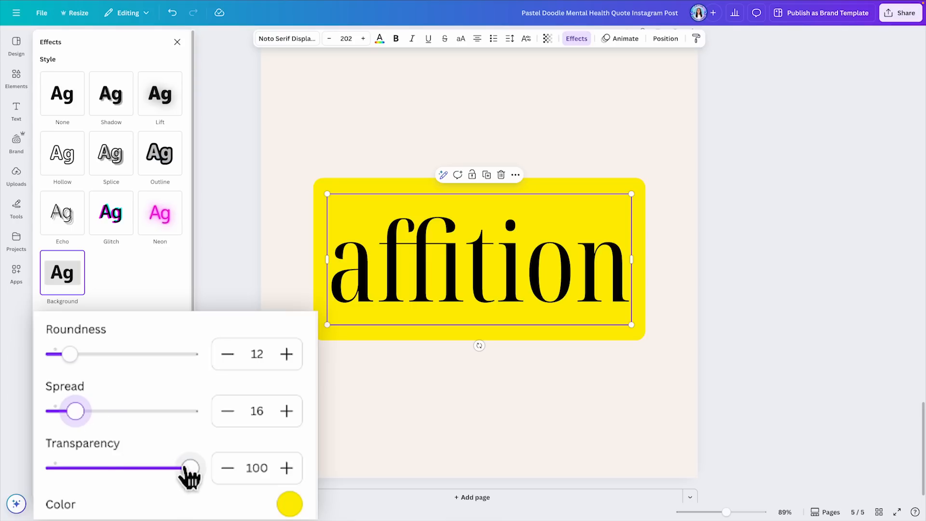
drag(188, 470, 164, 470)
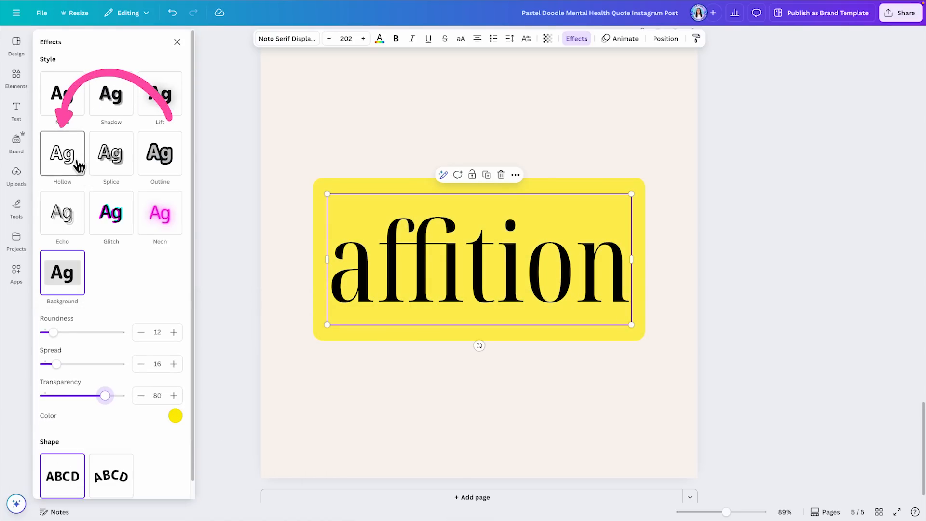
Step: Try the Hollow effect and switch "affition" to the Shadow effect with offset 24 and blur 17
click(62, 154)
click(120, 107)
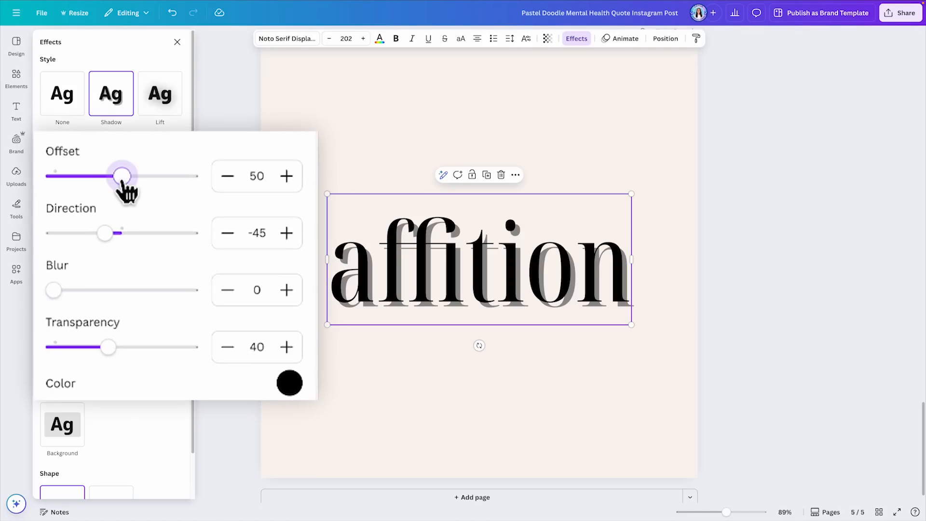
drag(82, 153, 87, 177)
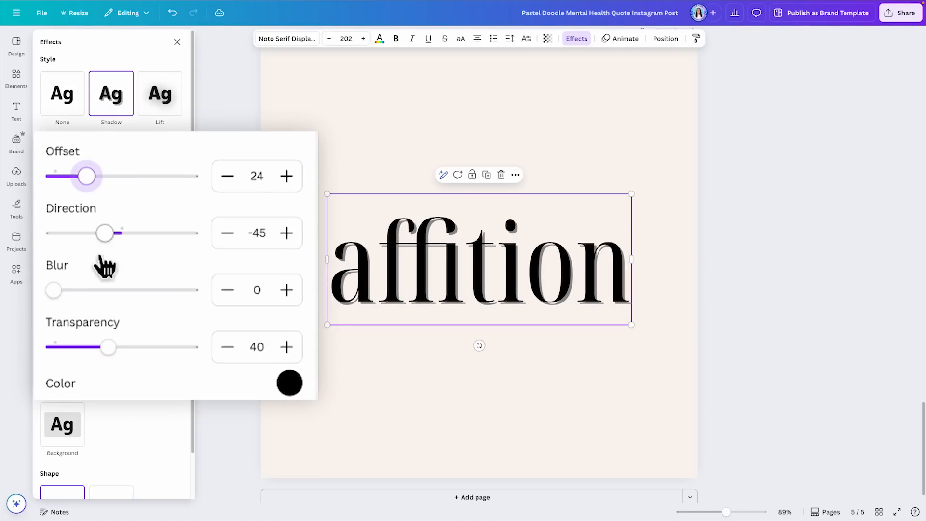
drag(54, 290, 80, 290)
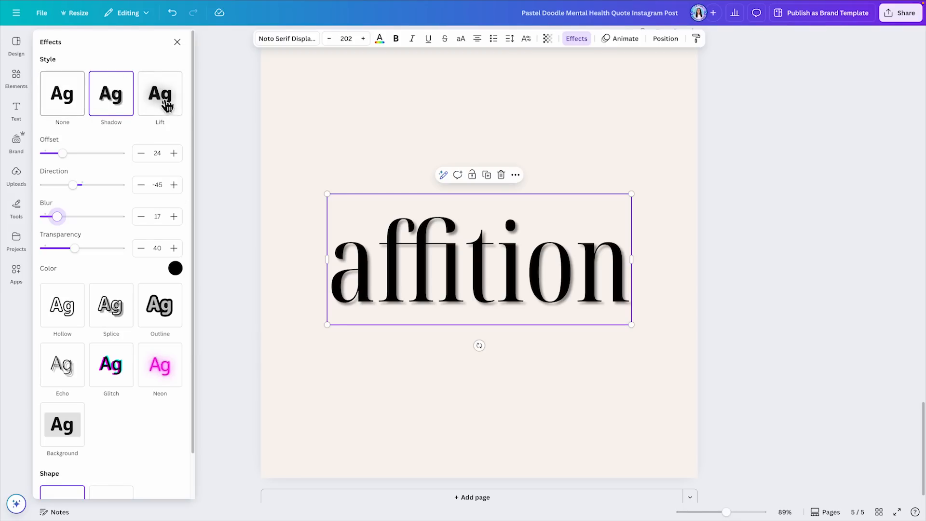
Step: Bend the word "affition" into an arch with the Curve shape and set the curve amount to 81
scroll(178, 393, down, 1)
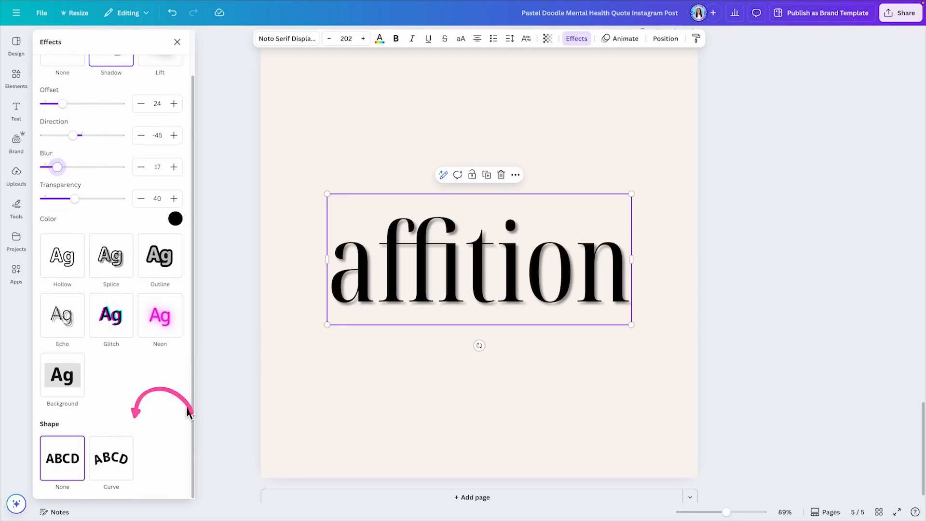
click(110, 461)
scroll(171, 417, down, 1)
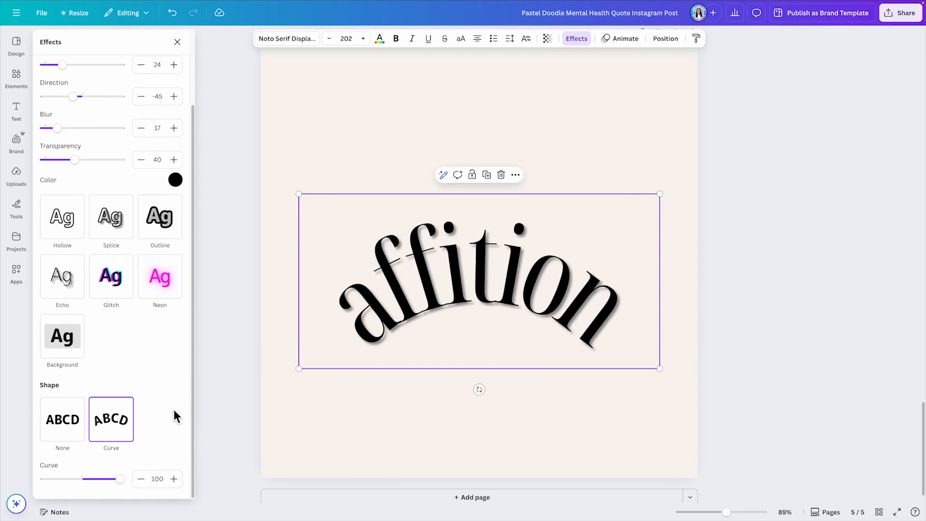
drag(121, 478, 179, 487)
Step: Try the Background and Neon styles on the curved "affition" and reset both its style and shape to None
click(77, 350)
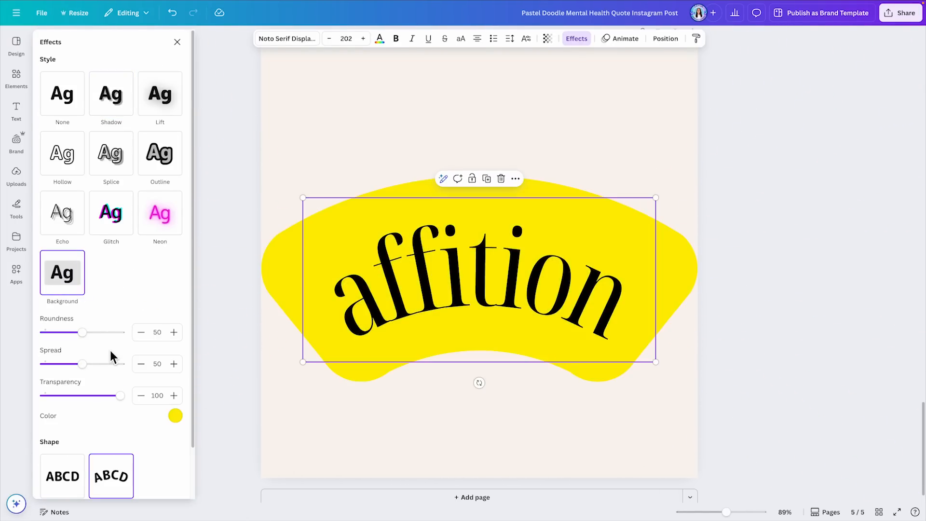
click(176, 221)
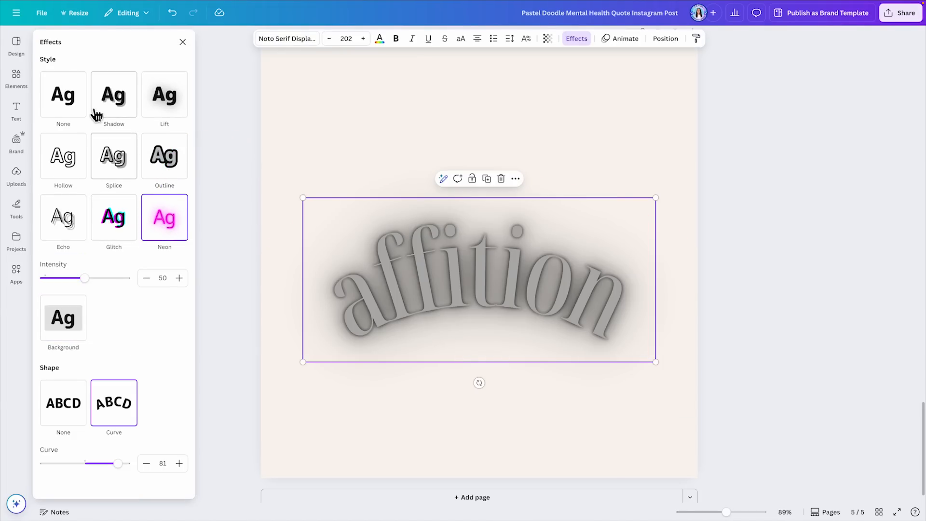
click(70, 93)
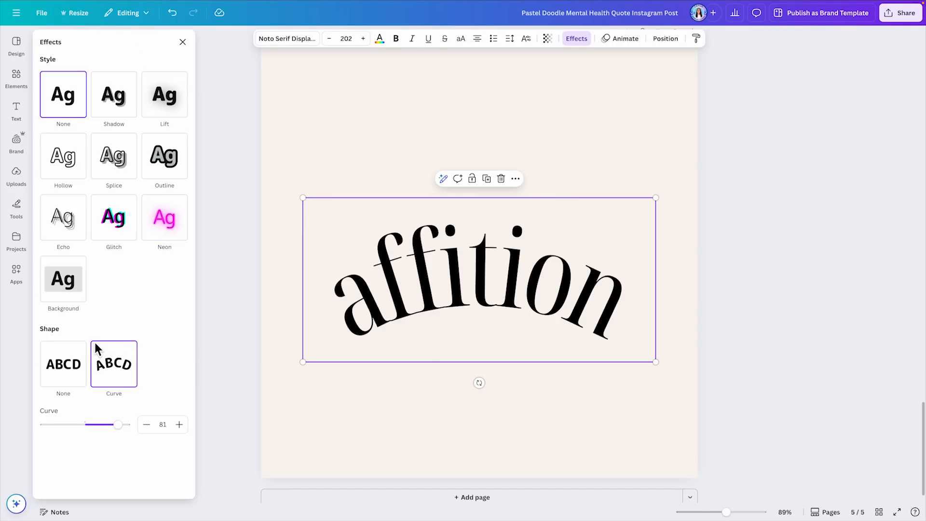
click(67, 369)
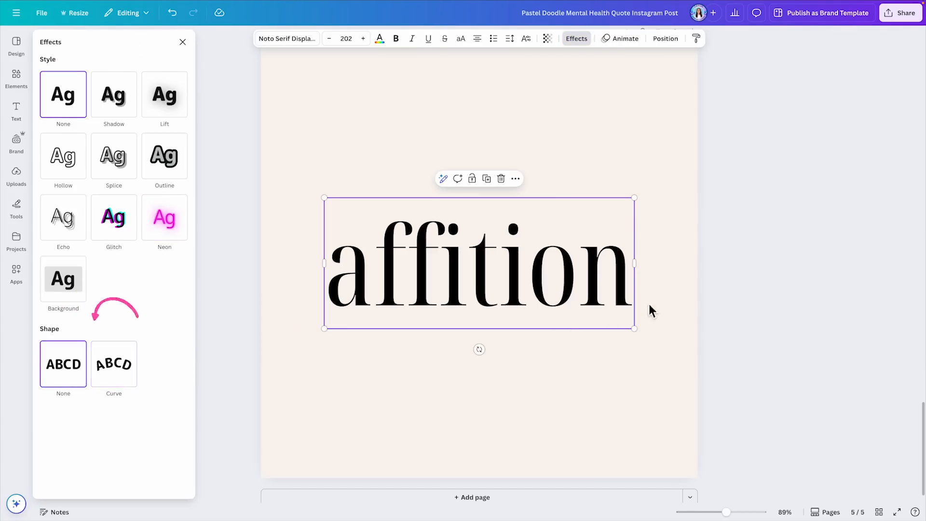
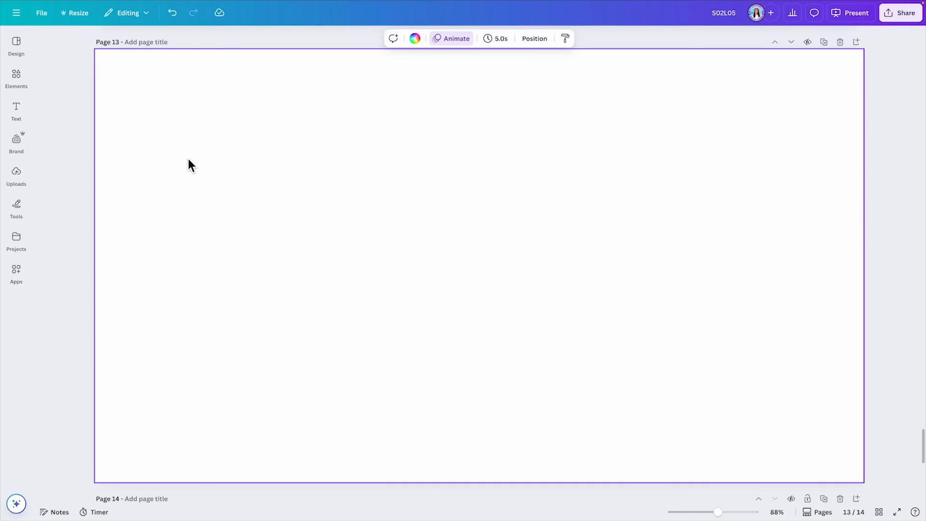
Step: Add the "Our brand story" font combination to the blank page 13
click(17, 112)
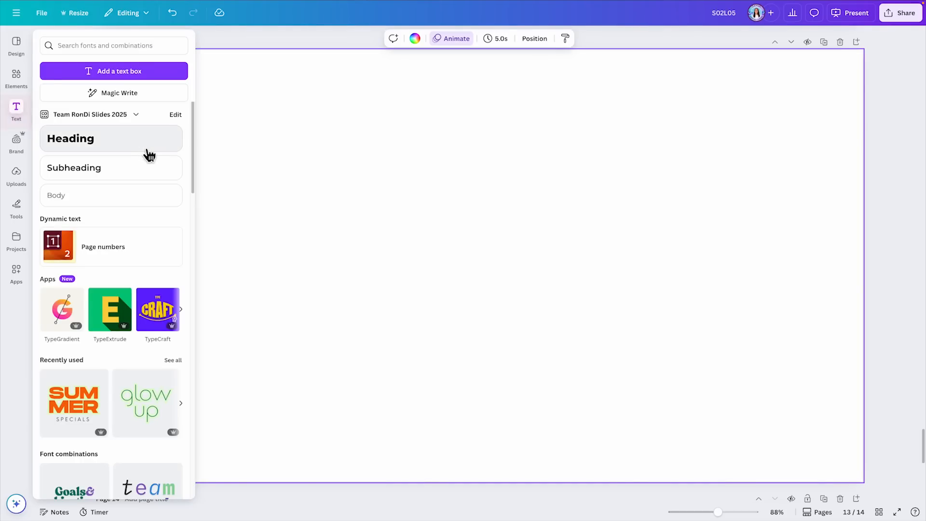
scroll(150, 154, down, 6)
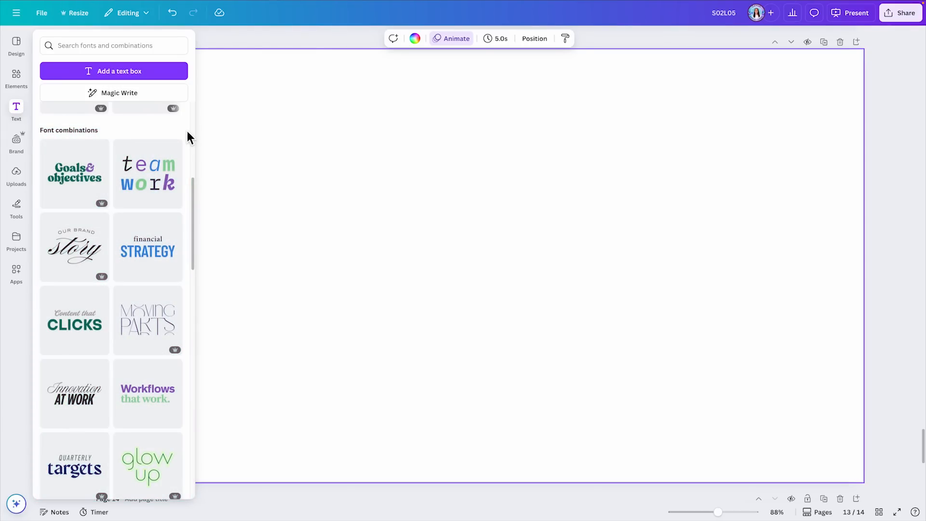
scroll(187, 132, down, 1)
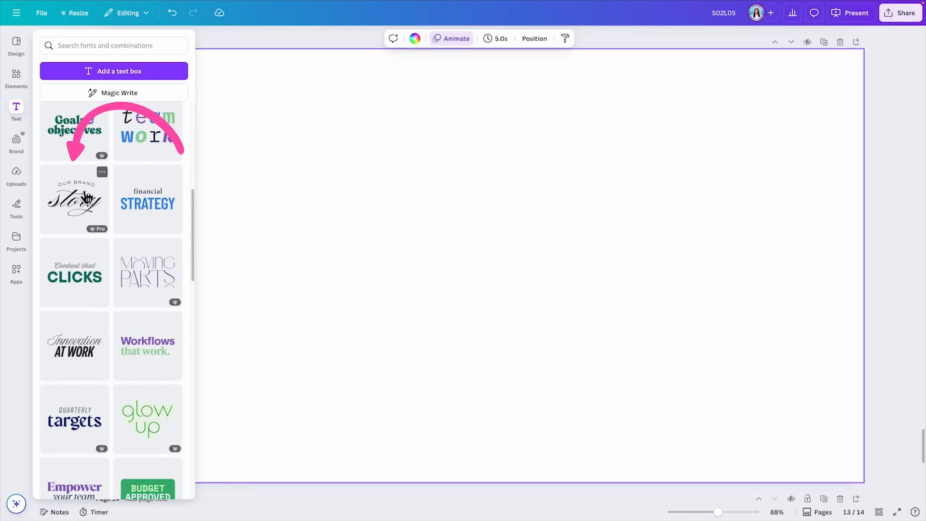
click(70, 205)
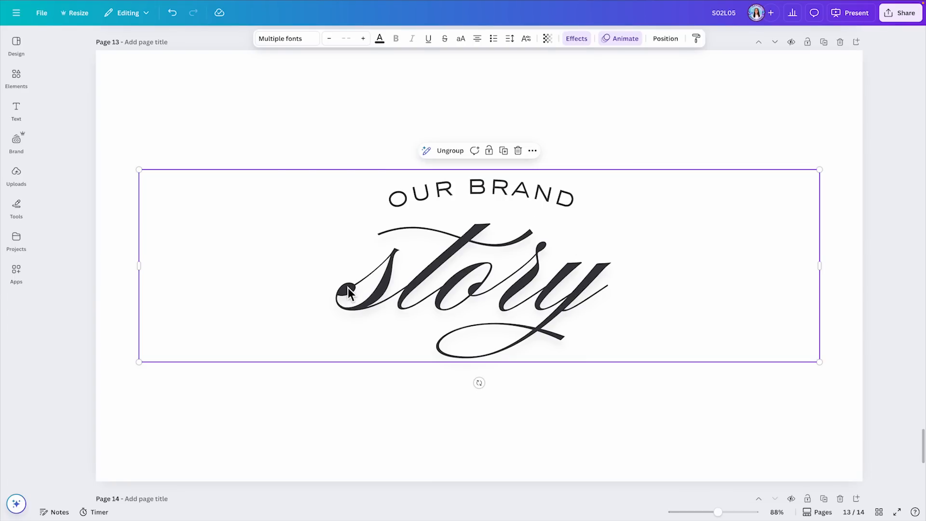
click(819, 142)
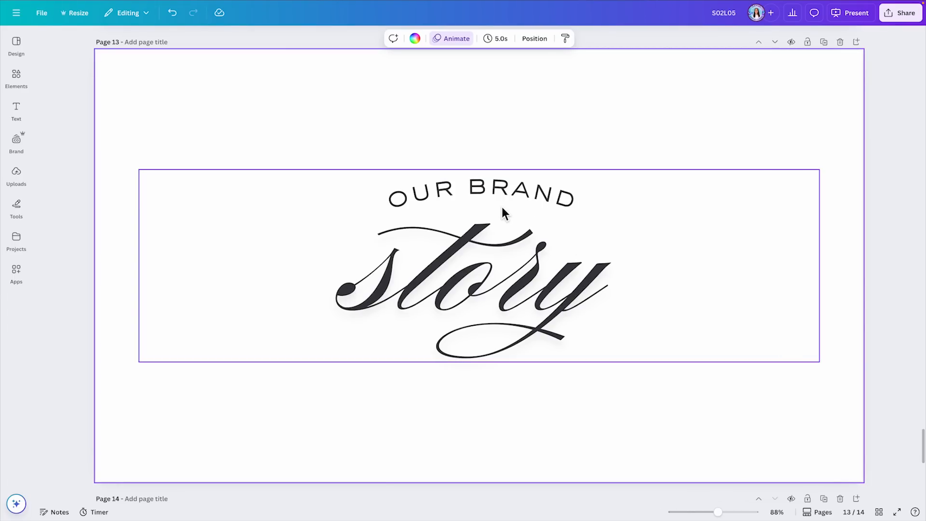
Step: Replace "OUR BRAND" with "ADD YOUR" and "story" with "text" in the font combination
click(488, 192)
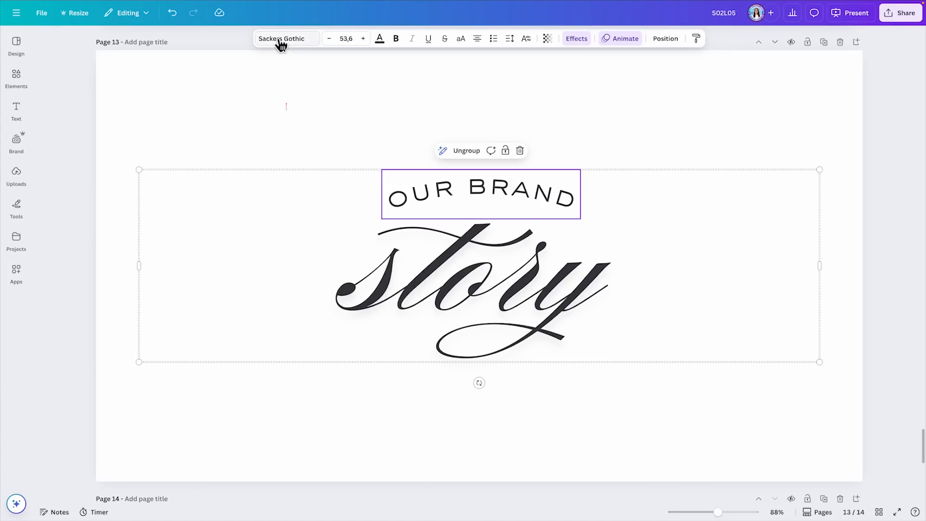
click(517, 270)
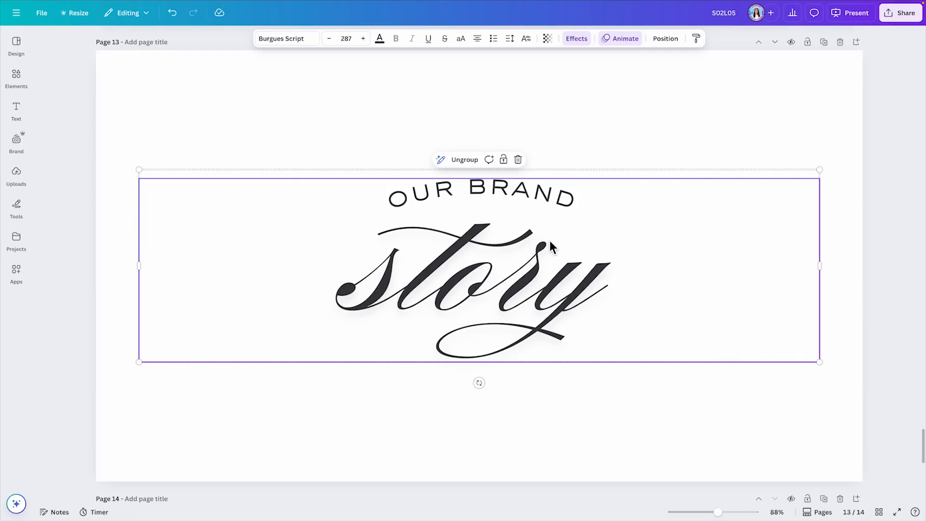
click(441, 195)
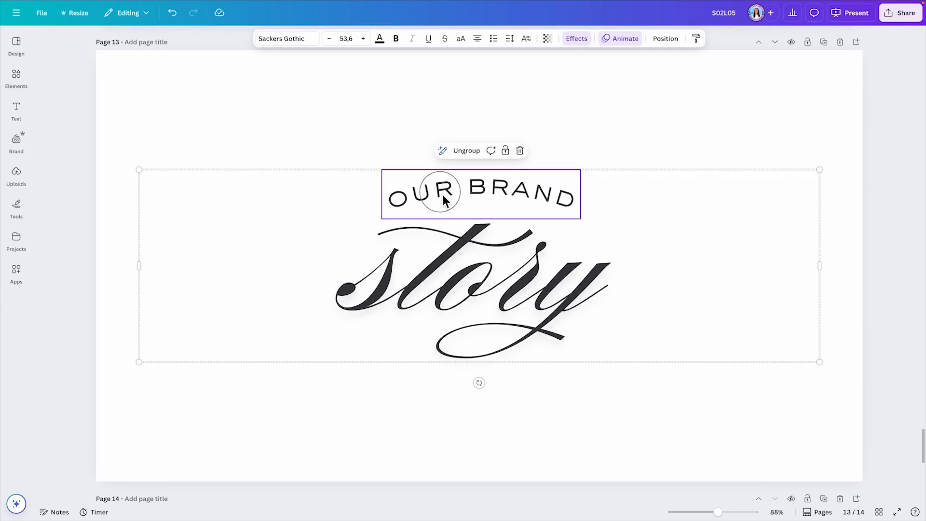
click(440, 192)
text(ADD YOUR)
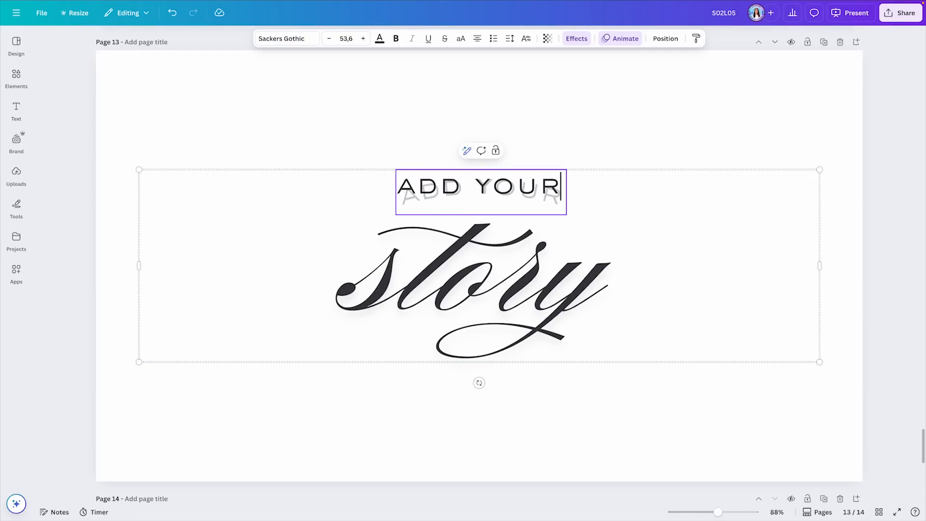
click(490, 270)
text(text)
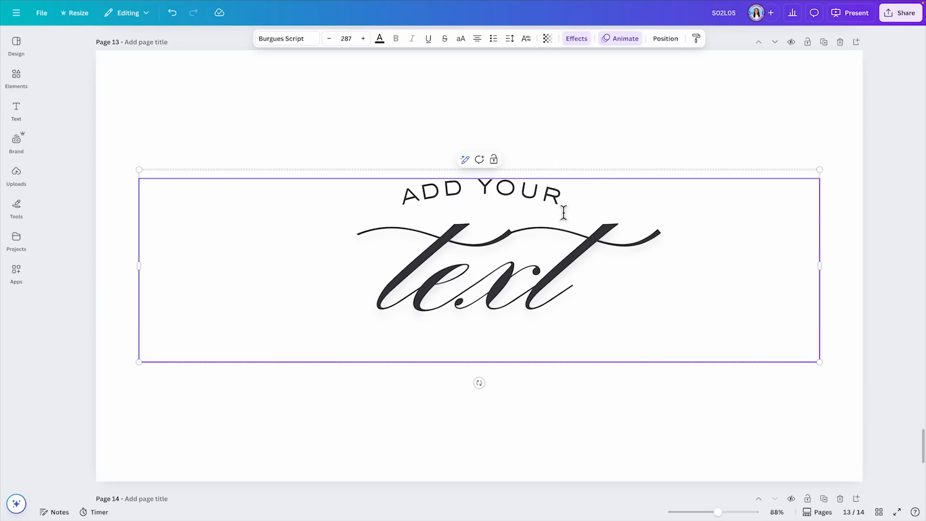
click(577, 124)
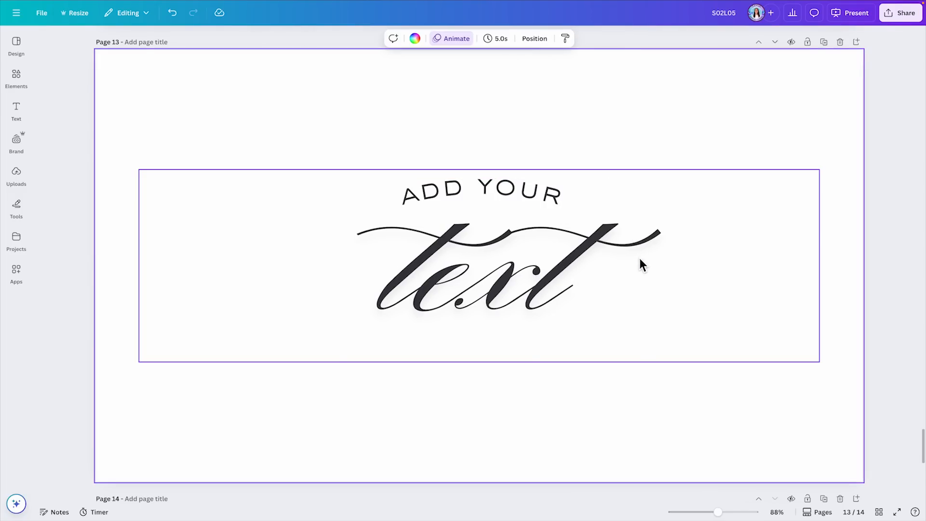
Step: Move the "ADD YOUR text" combination slightly down and ungroup it into separate text boxes
click(612, 243)
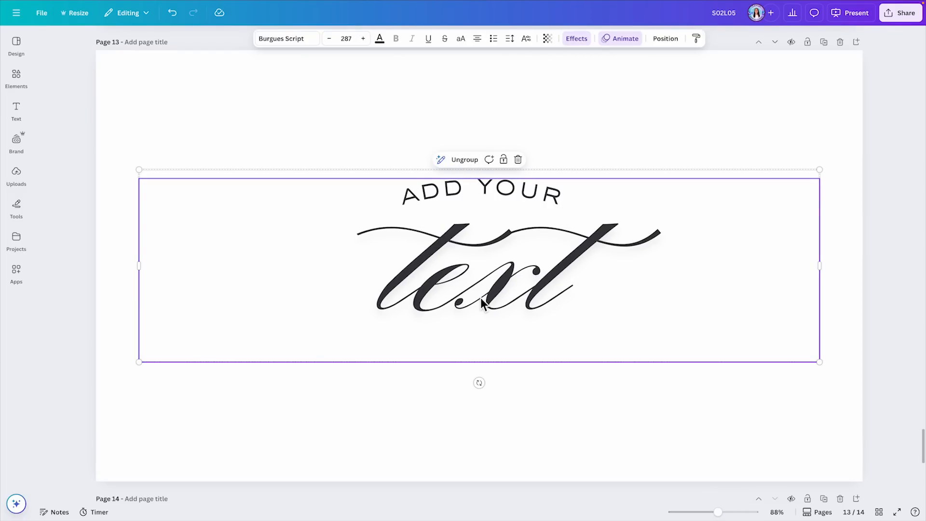
click(639, 100)
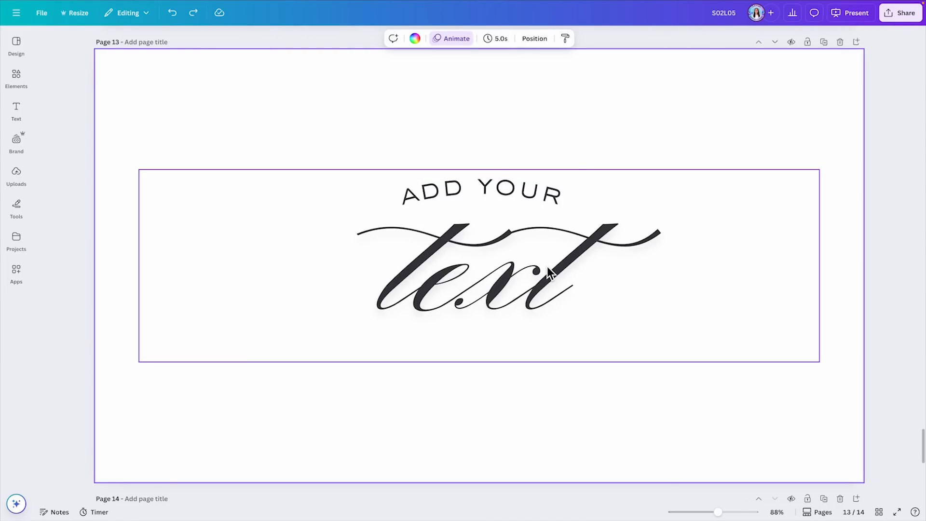
mouse_move(583, 215)
mouse_down()
mouse_move(588, 302)
mouse_move(597, 225)
mouse_move(582, 224)
mouse_up()
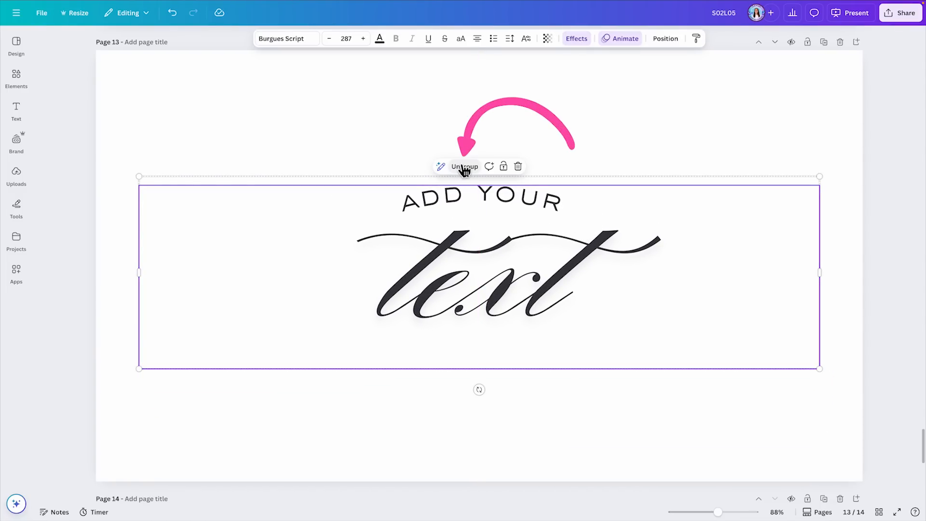
click(464, 169)
click(584, 202)
Step: Separate the two text boxes, moving "text" to the lower half of the page and "ADD YOUR" to the upper part
drag(545, 199, 544, 130)
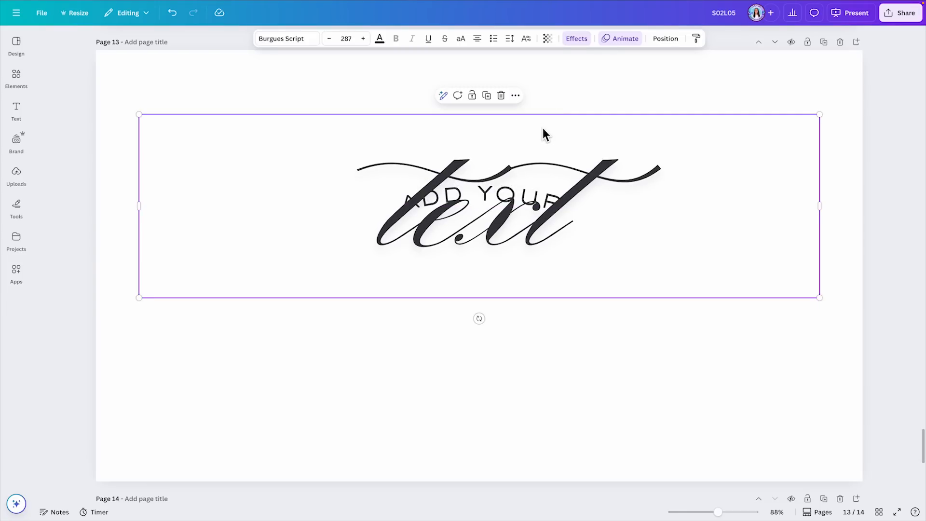
drag(572, 241, 569, 367)
drag(547, 197, 560, 124)
Step: Shrink the word "text" to font size 172 and place it directly beneath "ADD YOUR"
click(702, 305)
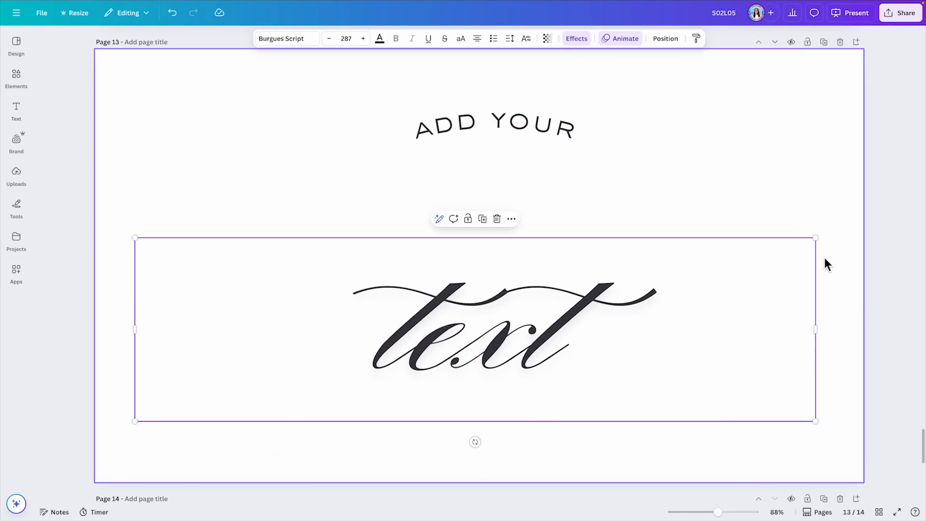
drag(820, 252, 530, 333)
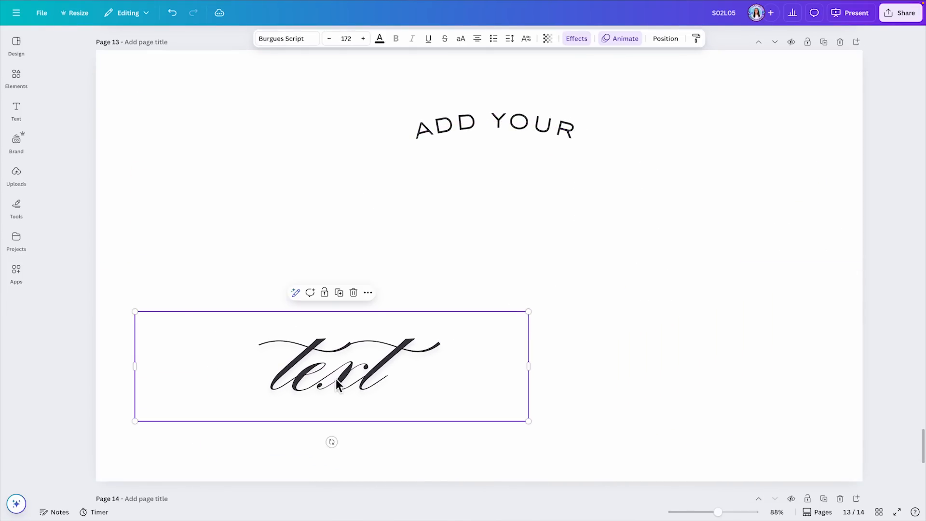
drag(336, 377, 478, 206)
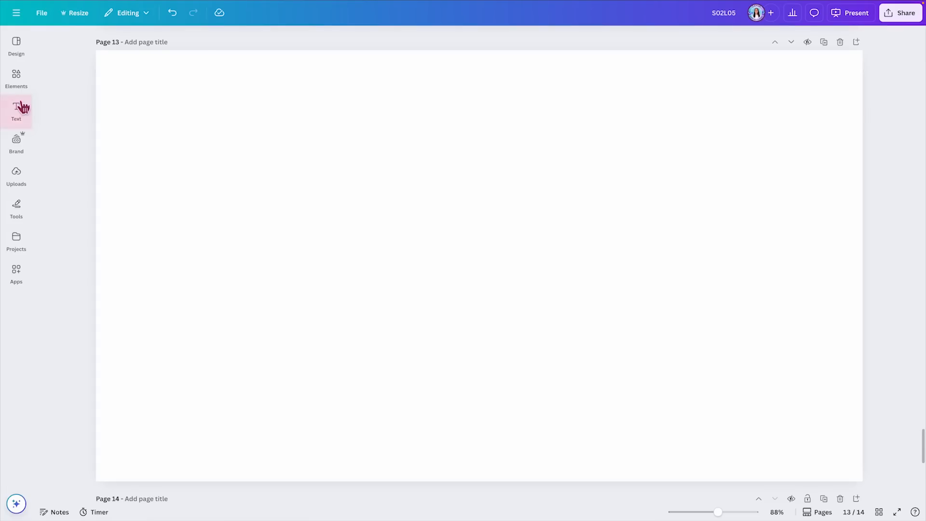
Step: Browse the font combinations and add the blue and lime "YOU DID IT!" combination to the empty page
click(21, 107)
scroll(96, 170, down, 3)
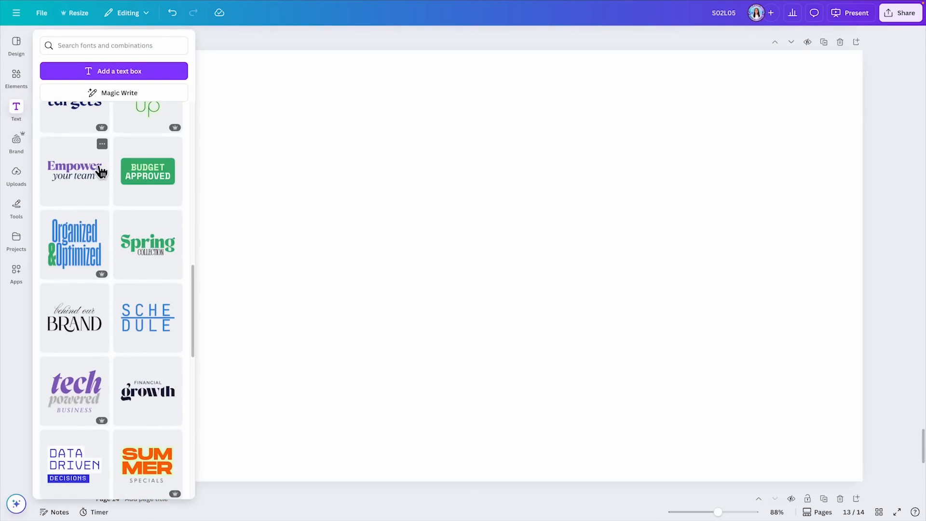
scroll(100, 172, down, 3)
scroll(149, 240, down, 3)
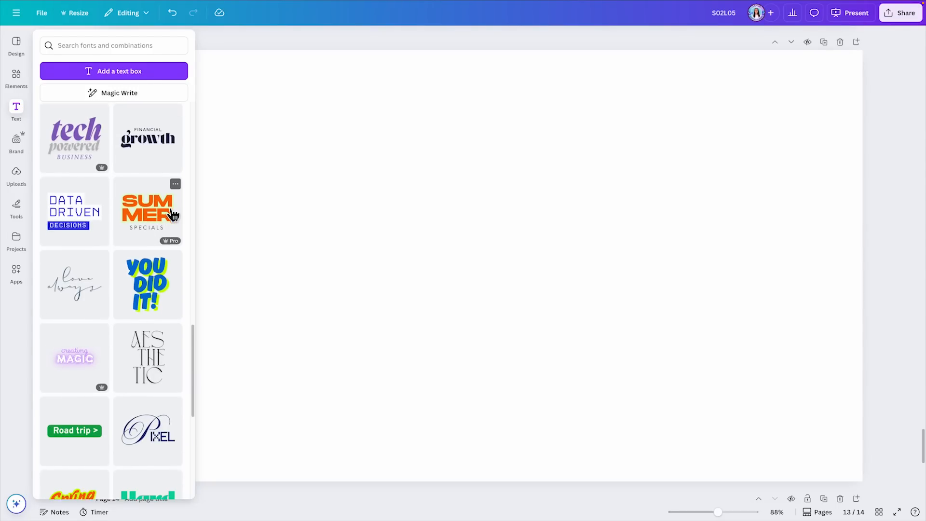
scroll(172, 214, down, 1)
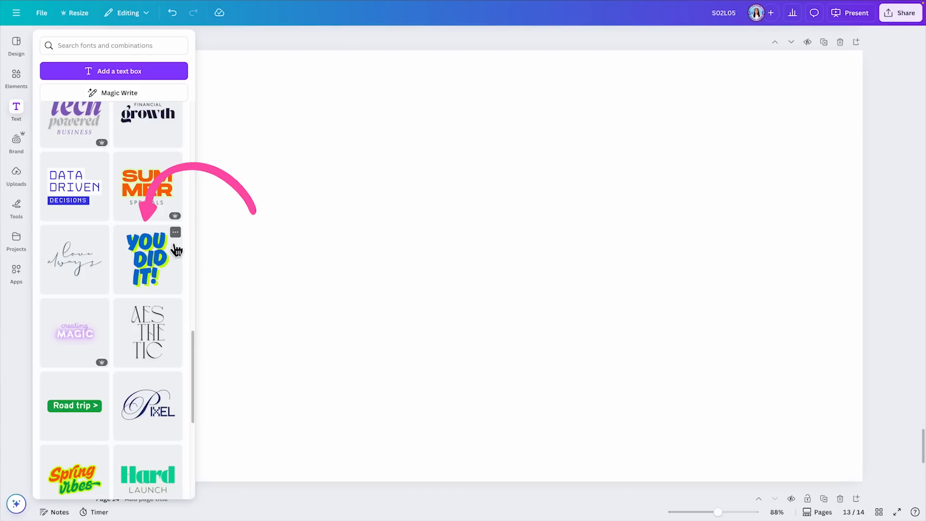
click(183, 264)
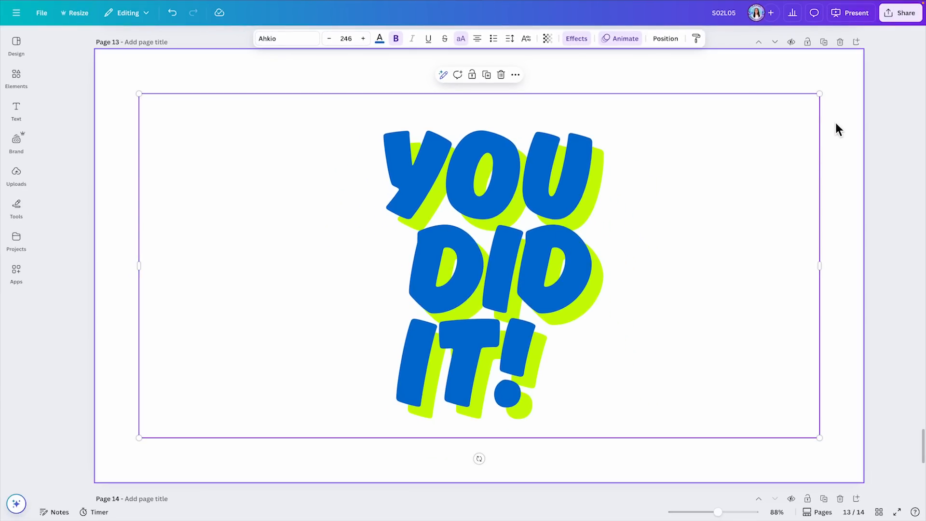
Step: Open the text effects settings of the "YOU DID IT!" text
click(533, 219)
click(533, 220)
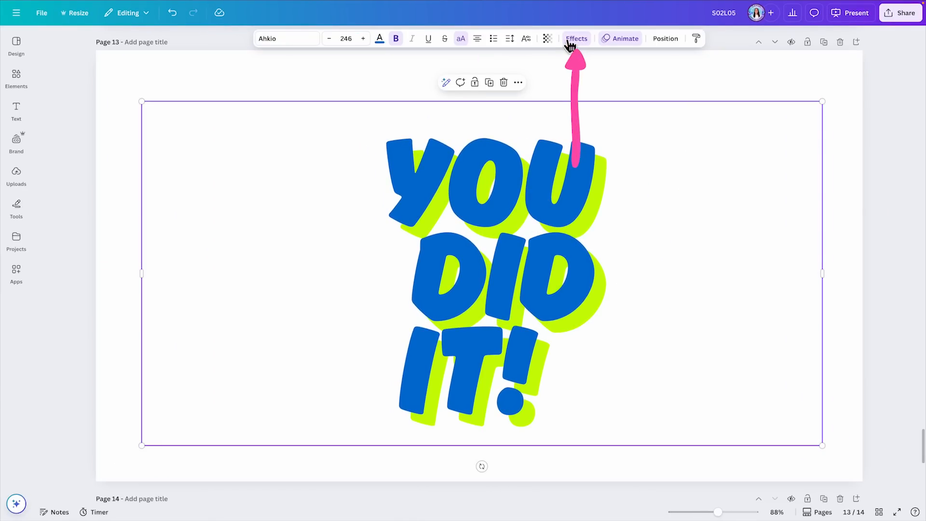
click(577, 39)
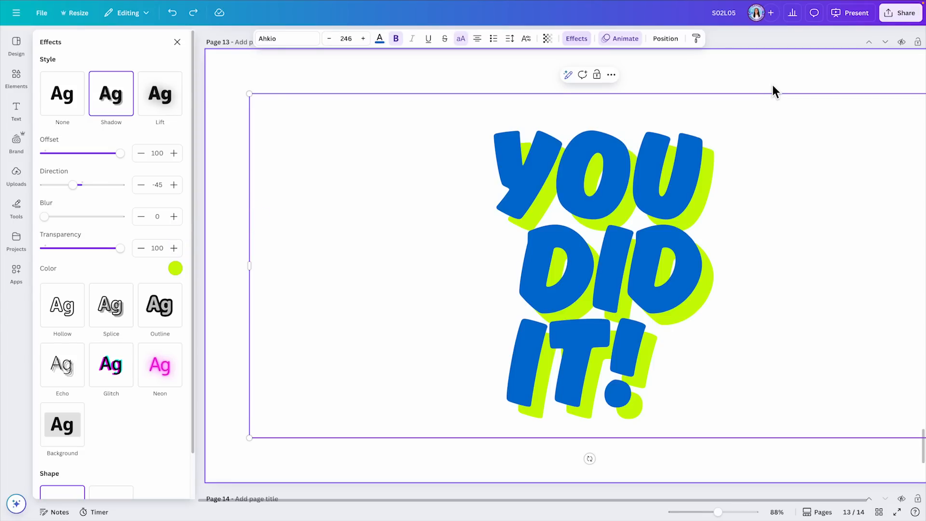
Step: Replace the wording "YOU DID IT!" with "CHANGE THE TEXT", keeping its styling
click(714, 395)
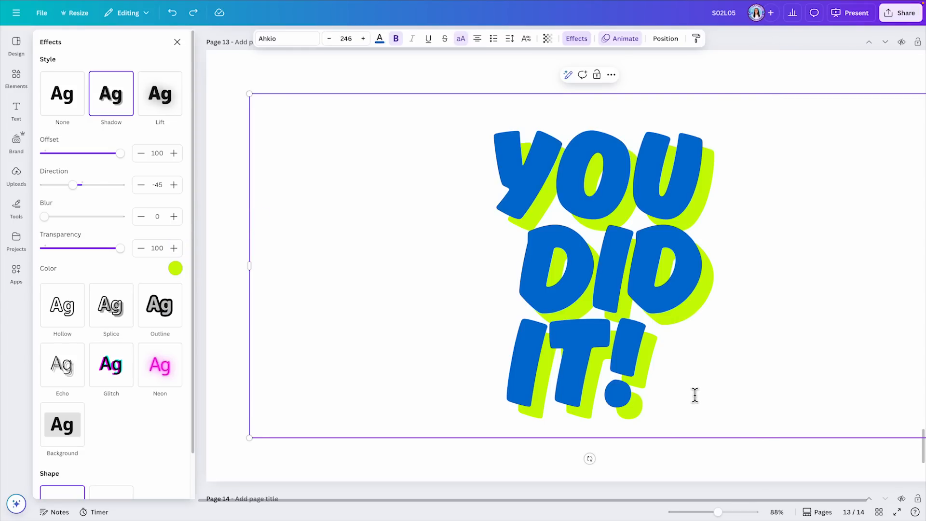
drag(695, 395, 511, 180)
text(CHANGE THE)
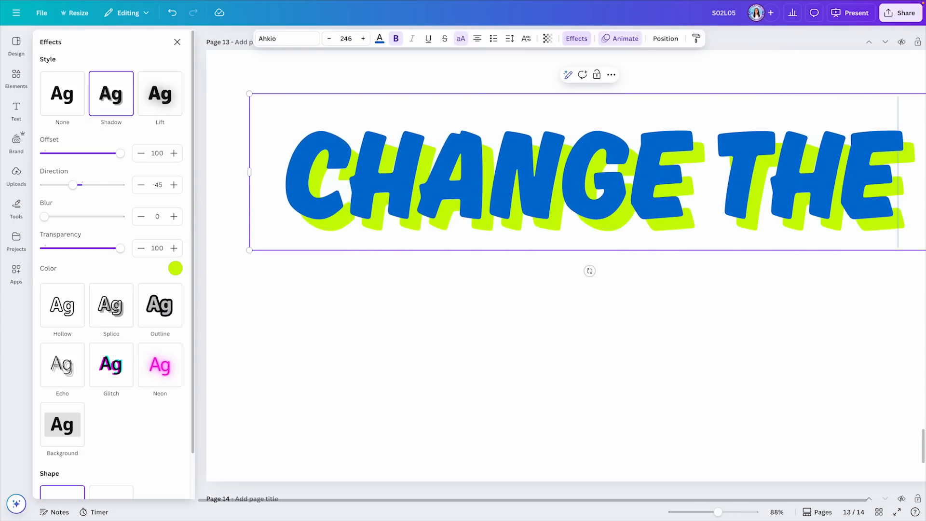
text( TEXT)
Step: Break the new wording into two lines, "CHANGE" and "THE TEXT", and deselect the text box
click(714, 178)
key(Delete)
key(Return)
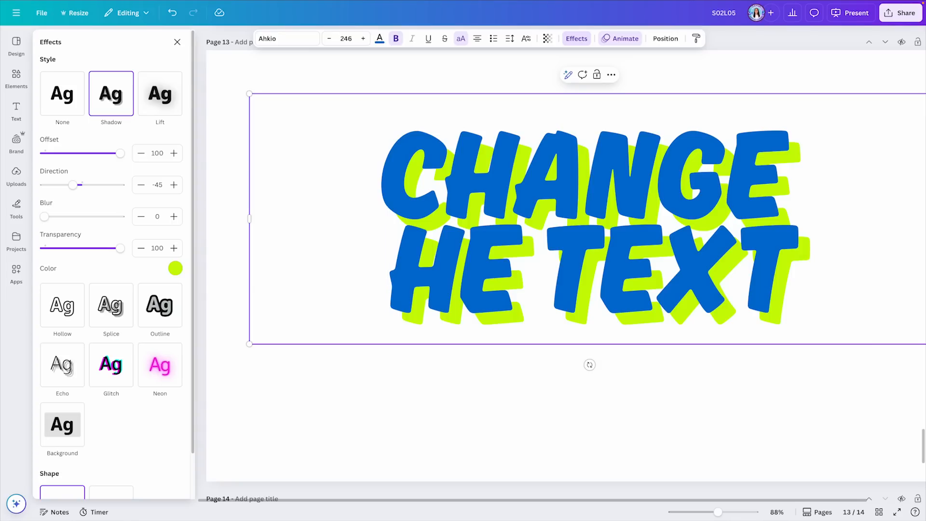
text(T)
key(Delete)
key(Return)
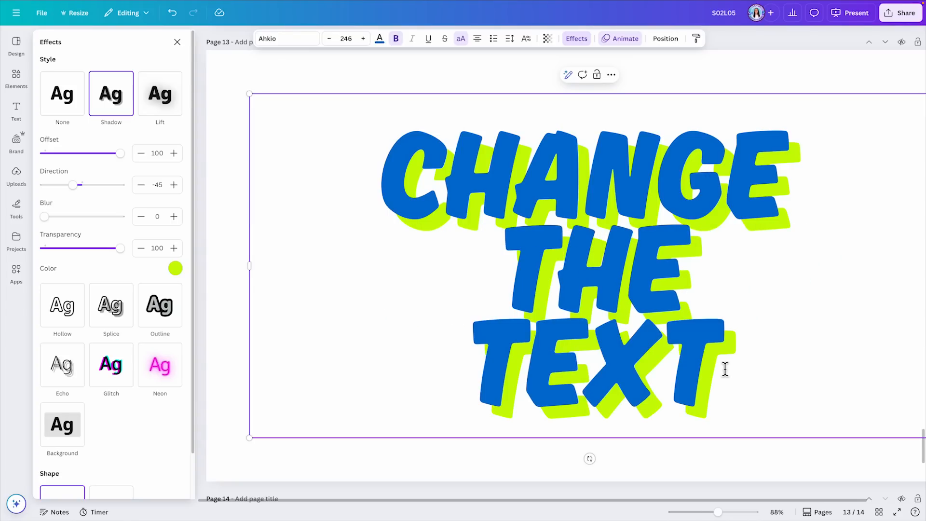
key(BackSpace)
click(220, 107)
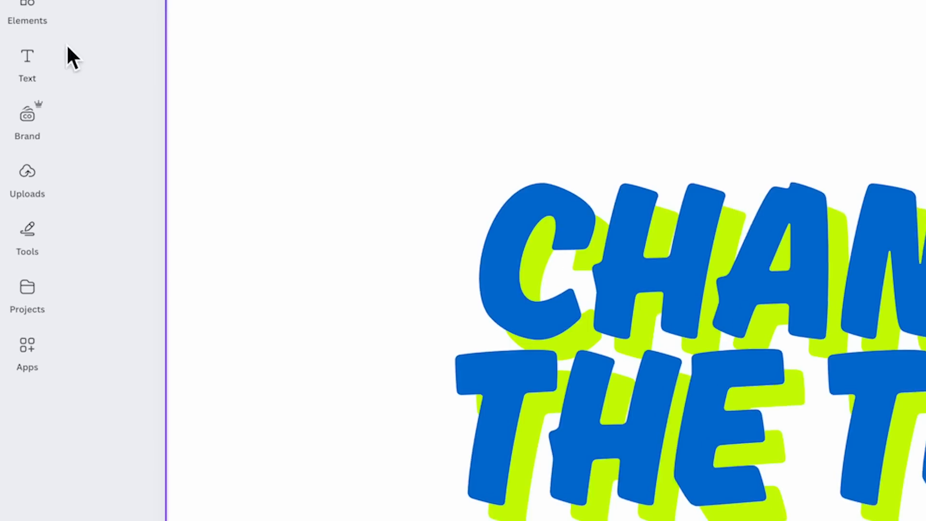
Step: Look through the font combinations for the Pro crown badges that mark premium templates
click(28, 103)
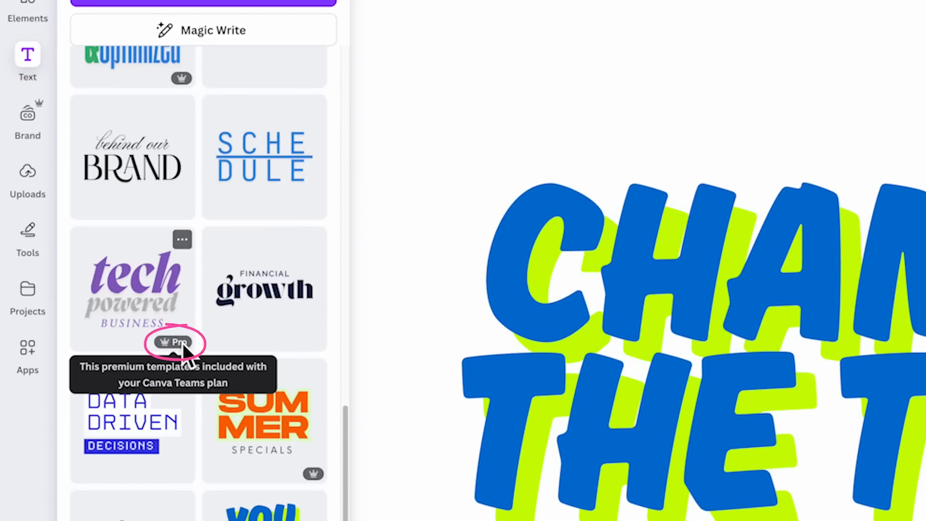
scroll(305, 463, down, 5)
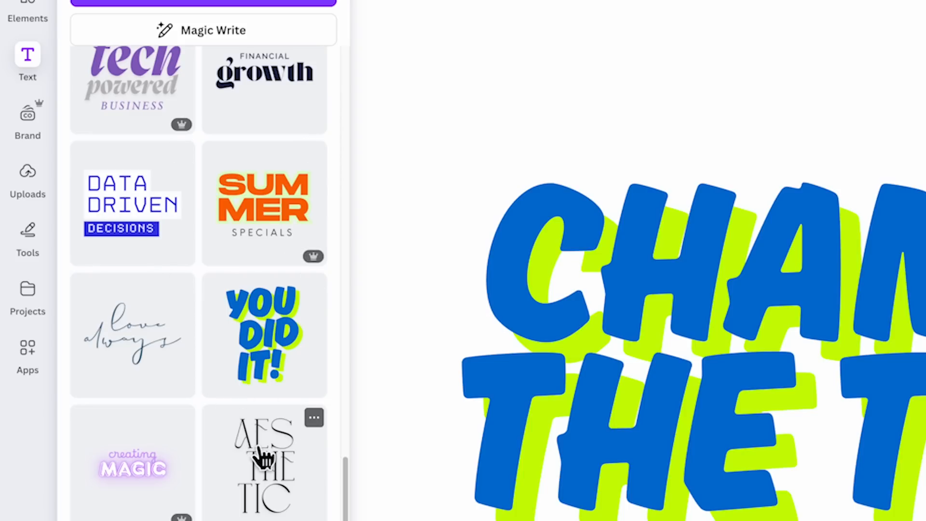
scroll(255, 448, down, 5)
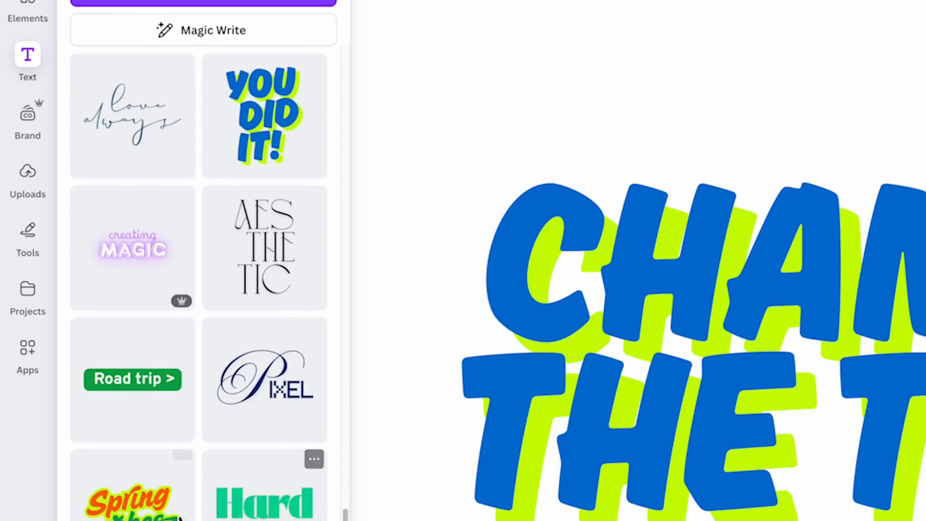
scroll(140, 463, down, 5)
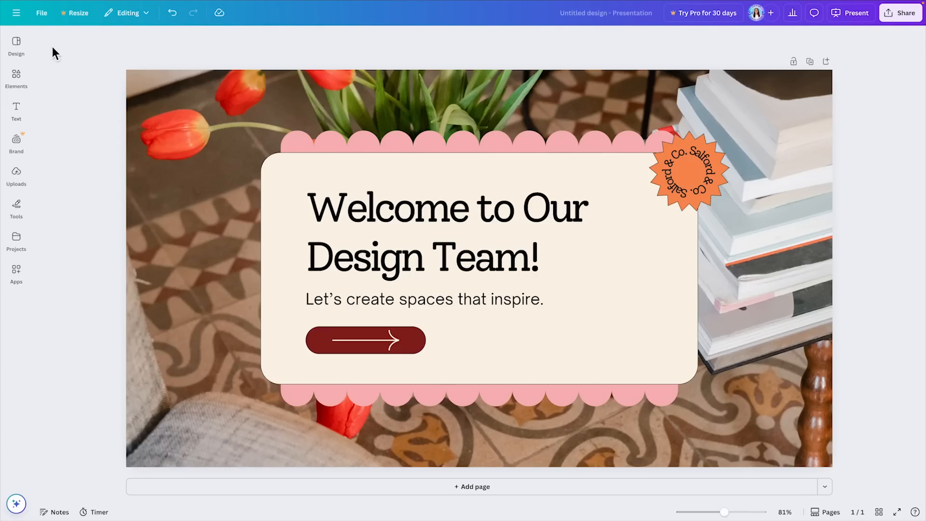
Step: Open the design options and look over the sections for templates, layouts and styles
click(18, 46)
click(68, 63)
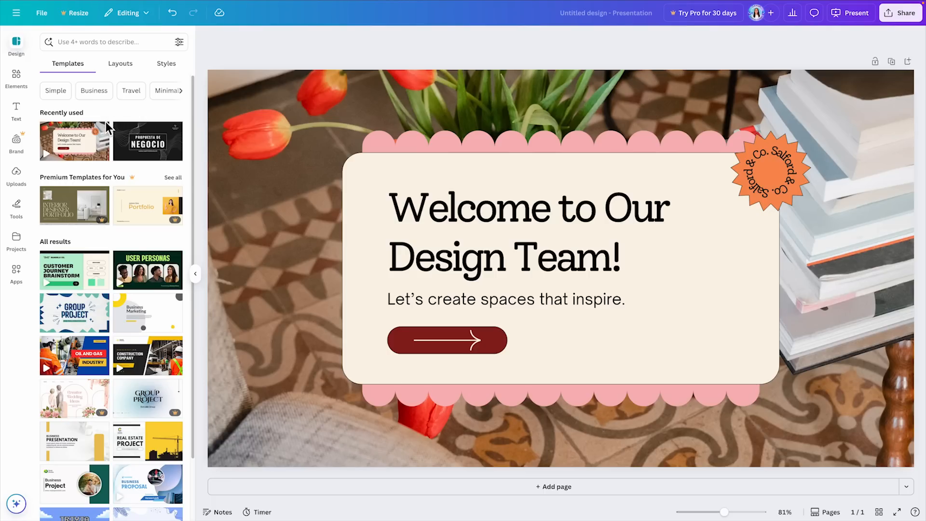
click(177, 68)
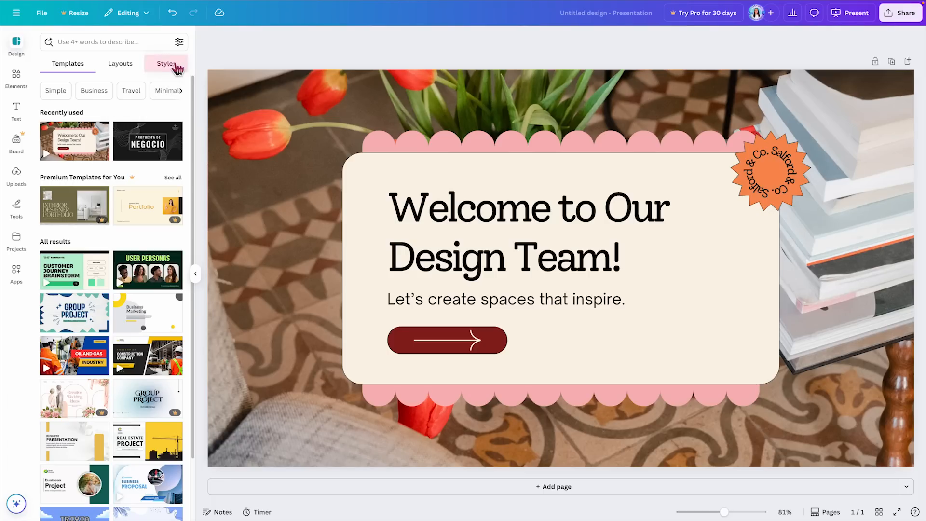
click(16, 45)
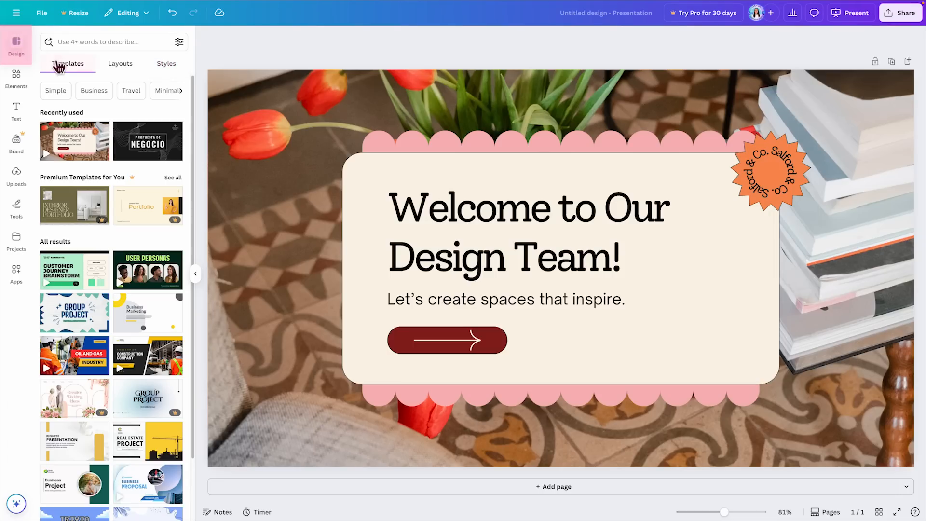
click(78, 64)
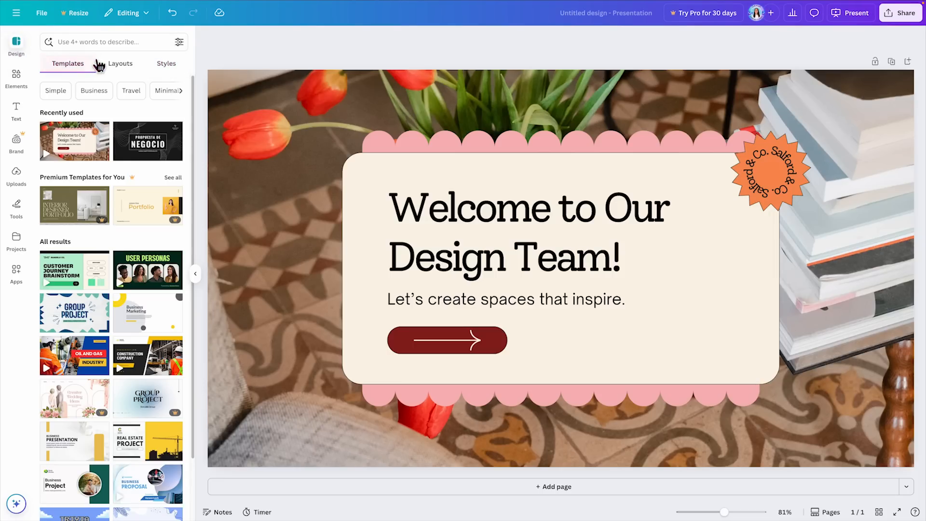
Step: Show all font sets among the design styles and apply the Nickainley and Inter set to the page
click(167, 64)
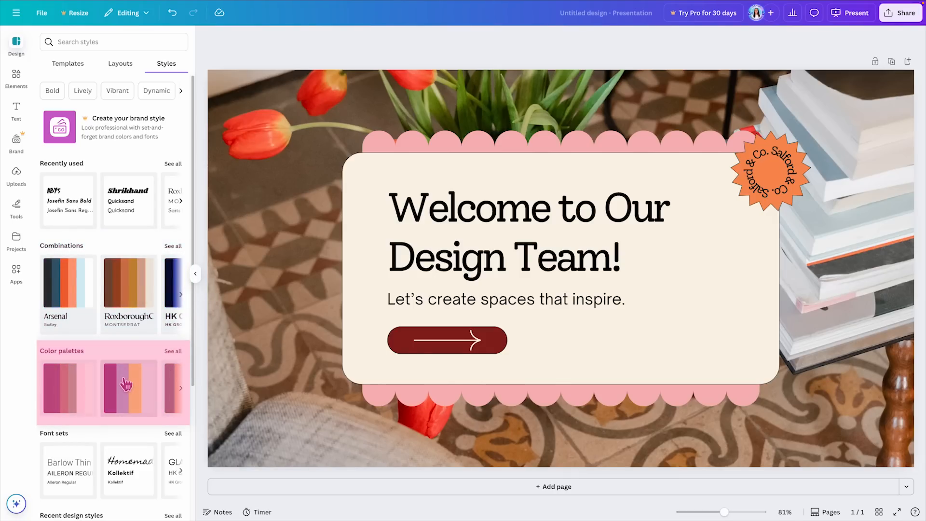
scroll(127, 381, down, 3)
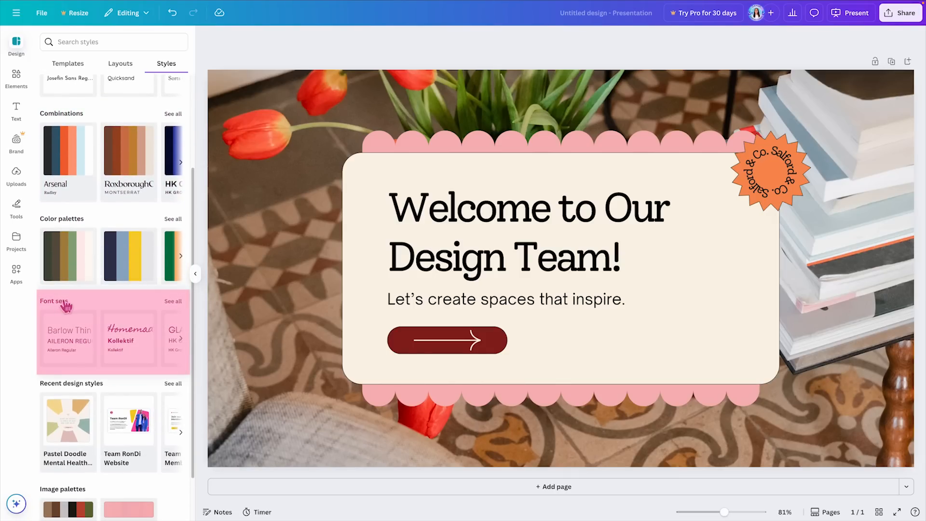
click(173, 302)
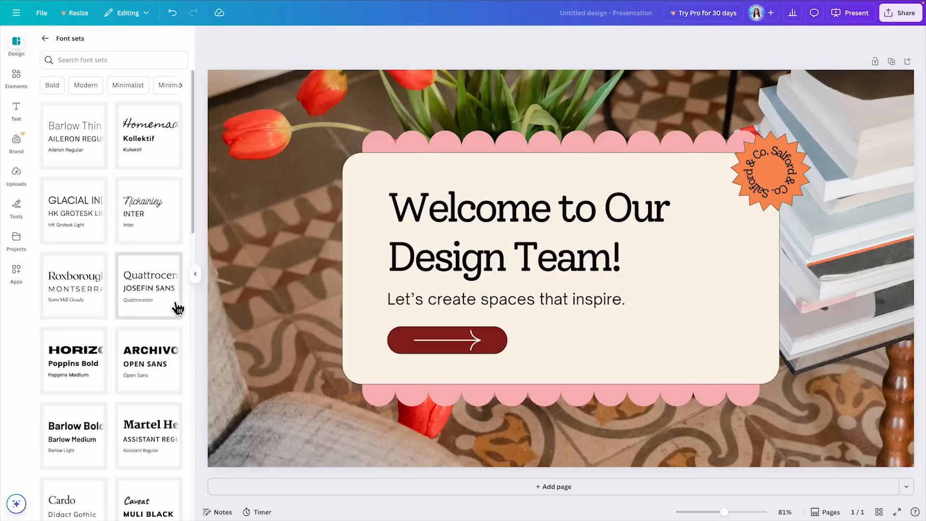
drag(207, 91, 241, 81)
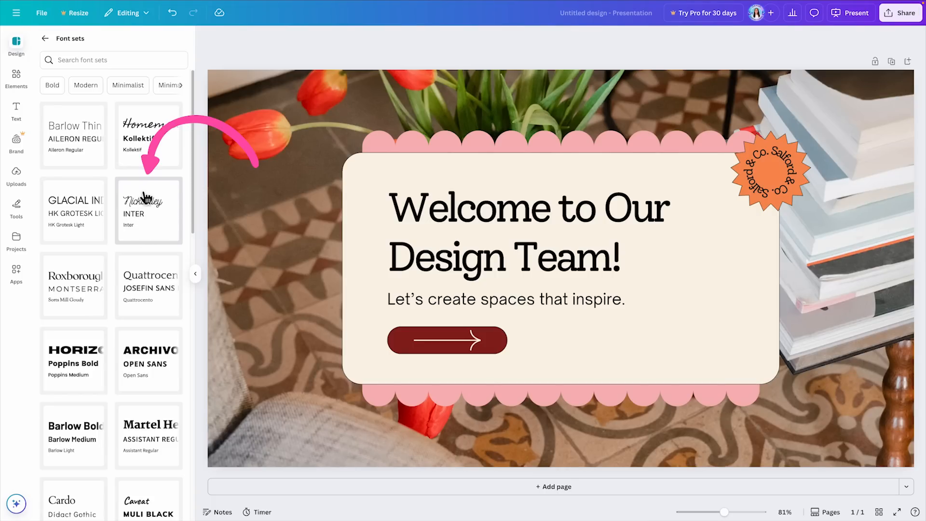
click(165, 211)
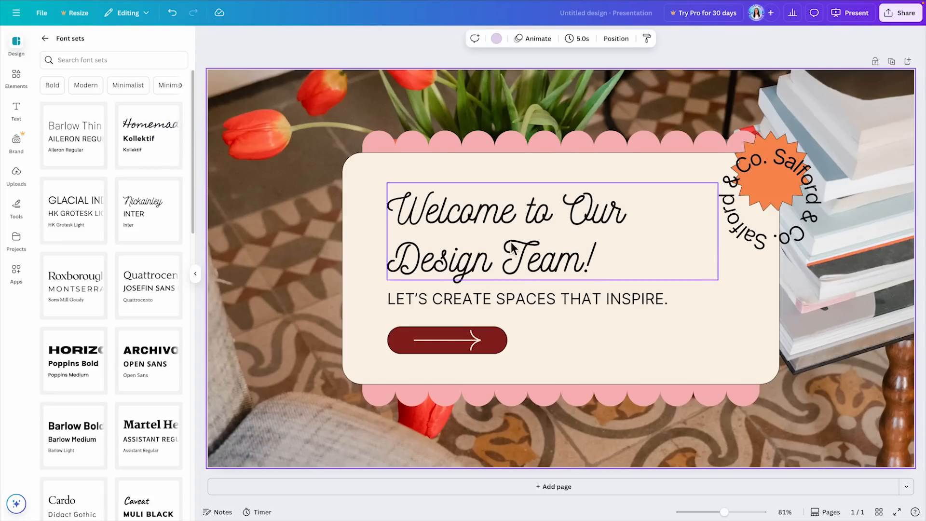
Step: Shrink the circular "Salford & Co." text so it fits inside the orange starburst badge
click(769, 252)
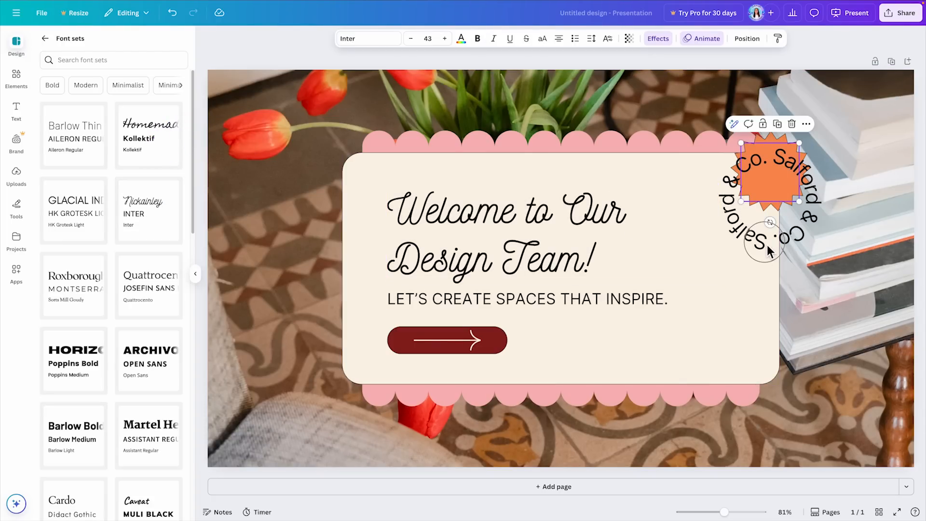
click(768, 250)
click(848, 224)
click(769, 250)
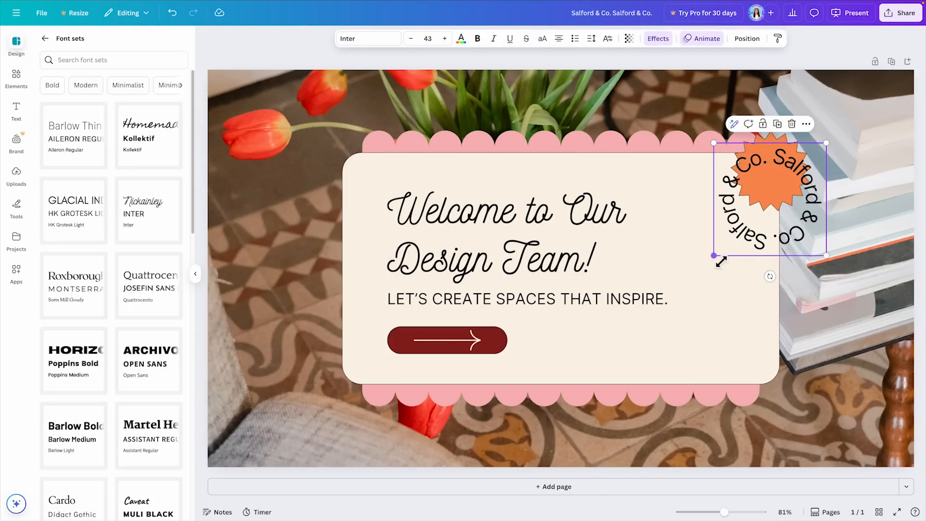
drag(714, 255, 787, 200)
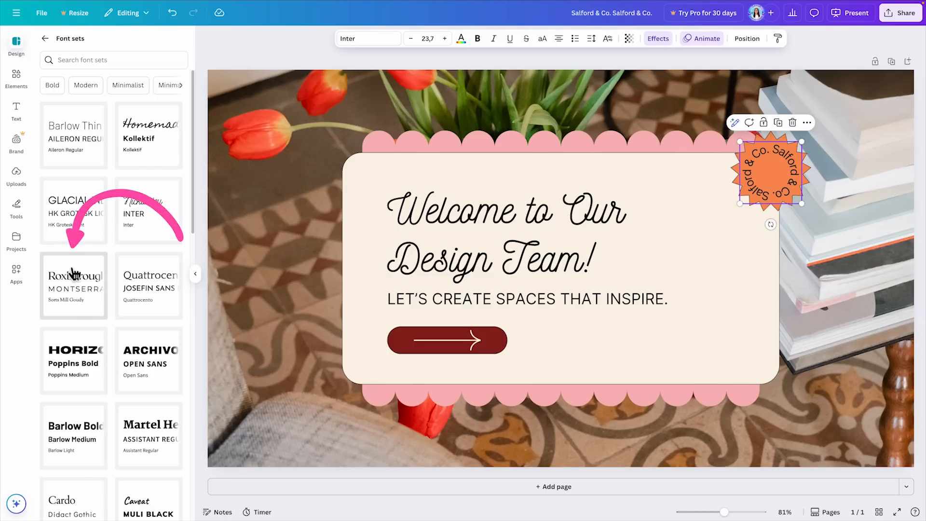
Step: Apply the Roxborough, Montserrat and Sorts Mill Goudy font set, and reapply it to shuffle its fonts among the texts
click(82, 291)
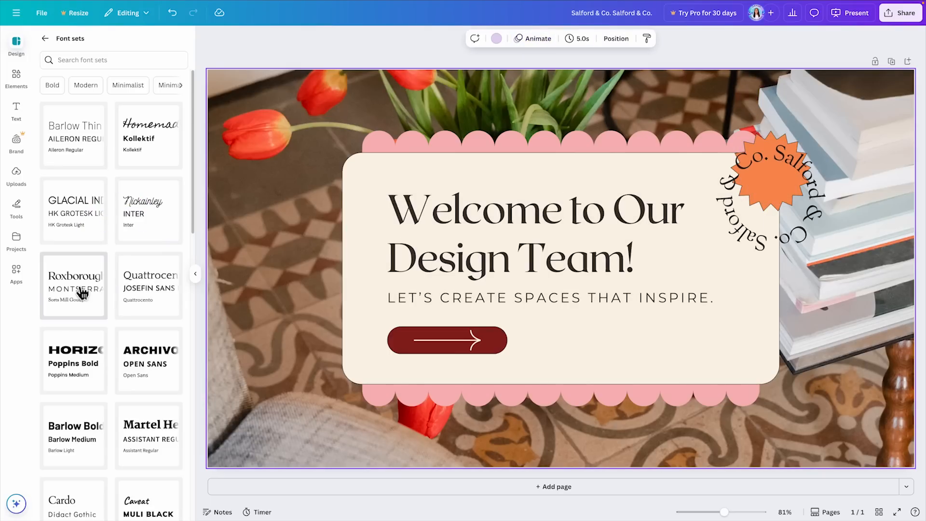
scroll(170, 286, down, 2)
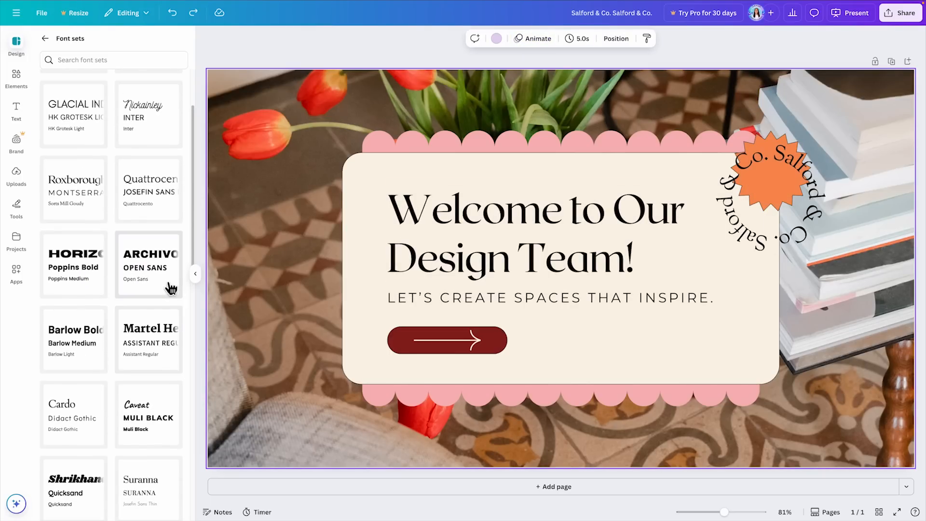
click(83, 184)
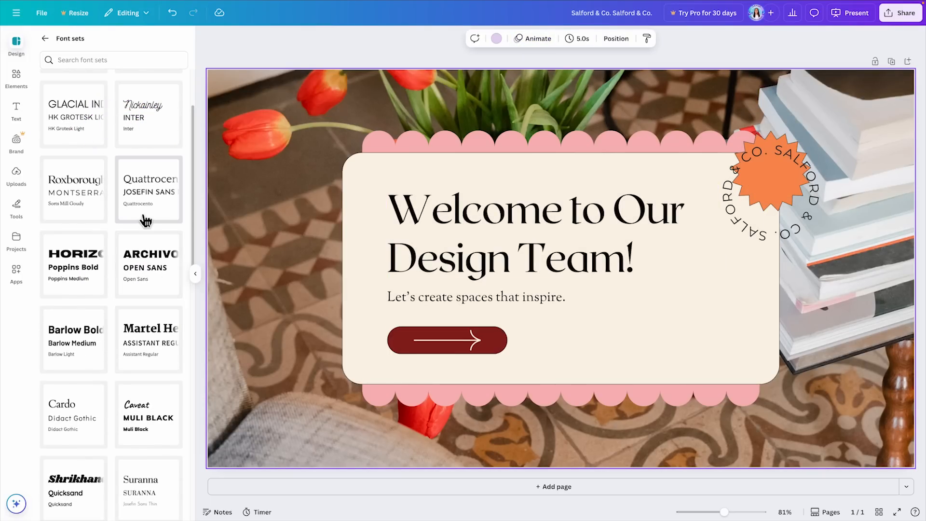
Step: Try the Caveat with Muli Black and the Suranna font sets on the page, and undo back to the Roxborough set
scroll(147, 212, down, 3)
click(165, 285)
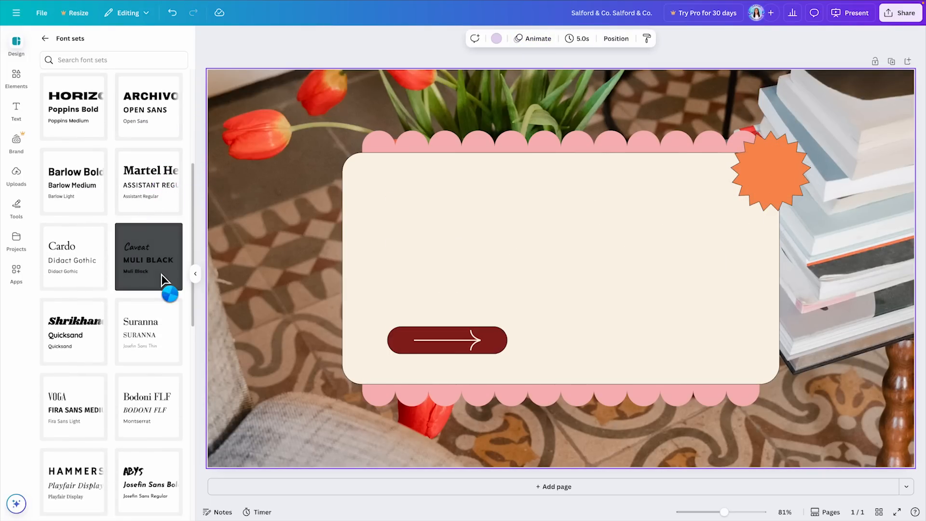
click(165, 331)
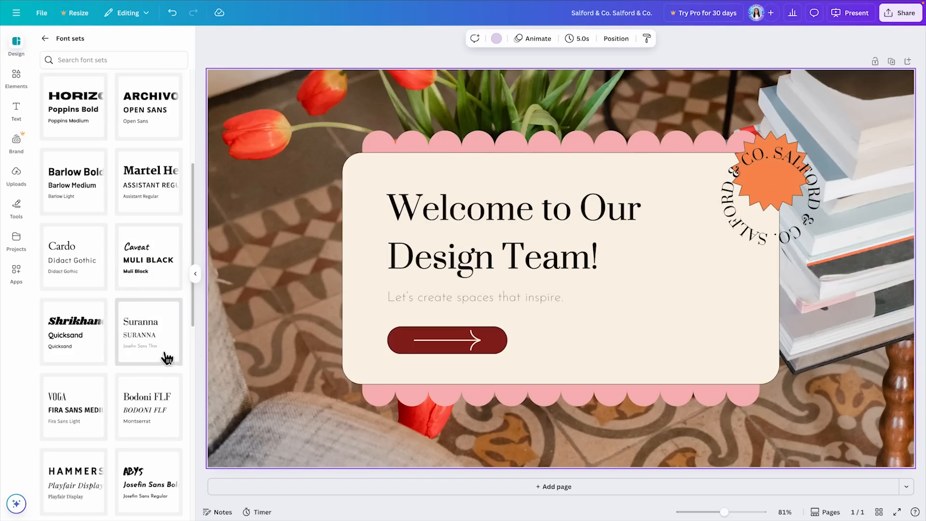
click(172, 12)
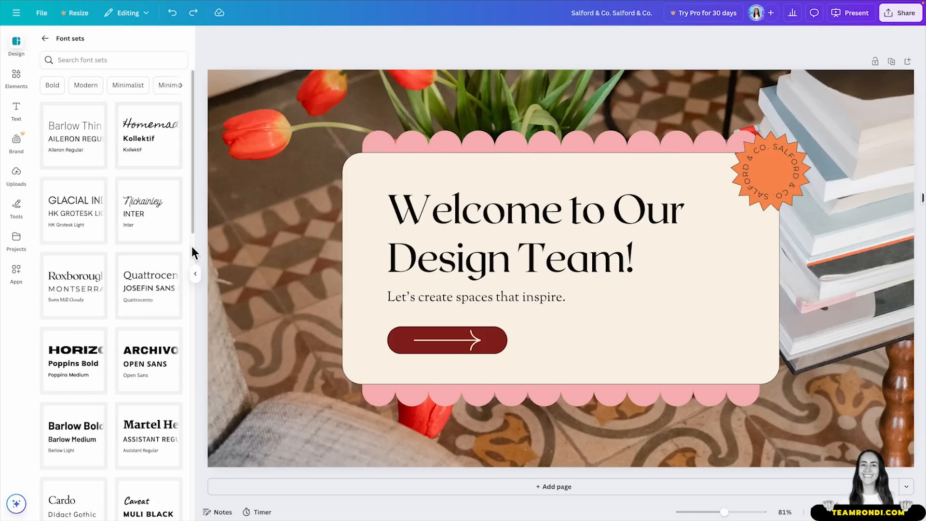
scroll(182, 170, down, 4)
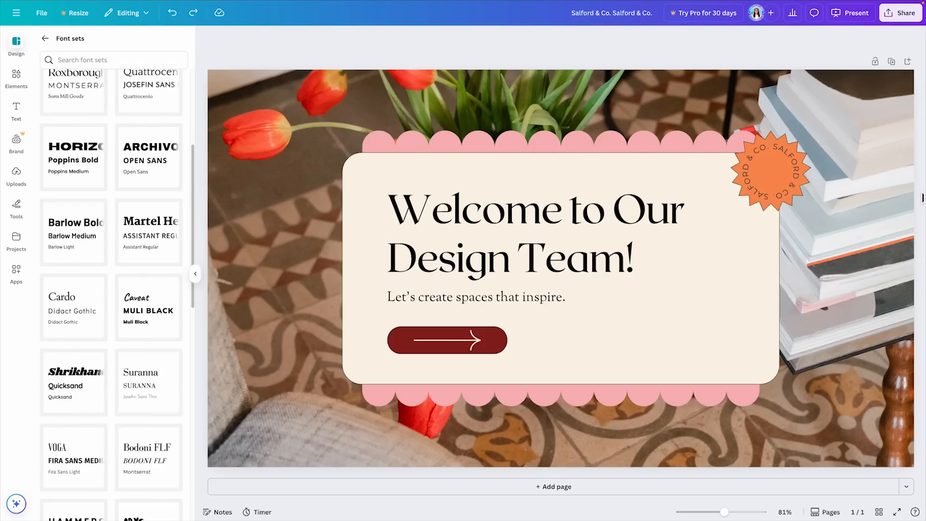